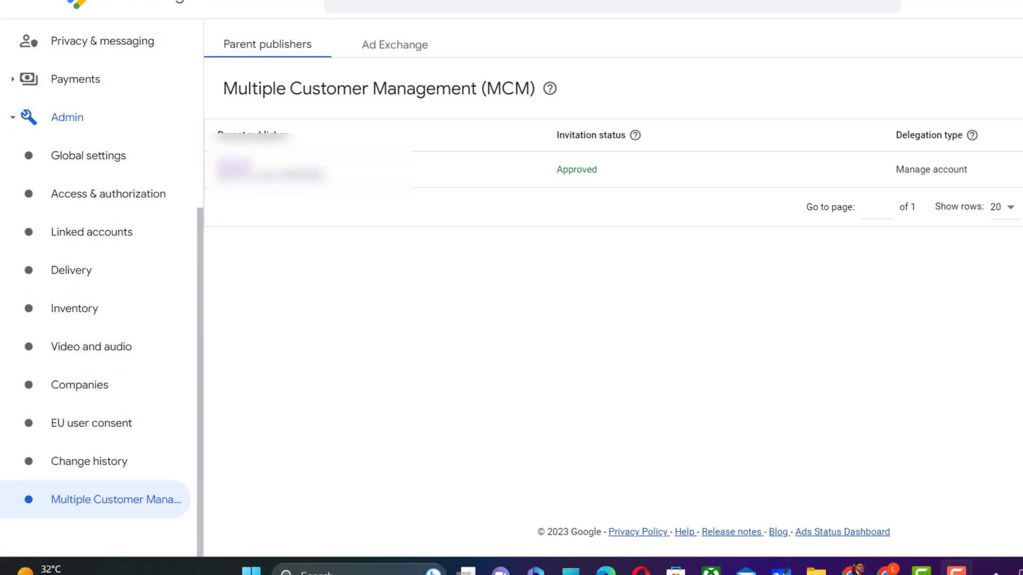
# Step: Read the Ad Exchange sign-up notice in Multiple Customer Management and open its help on disabling AdSense backfill
pyautogui.click(372, 47)
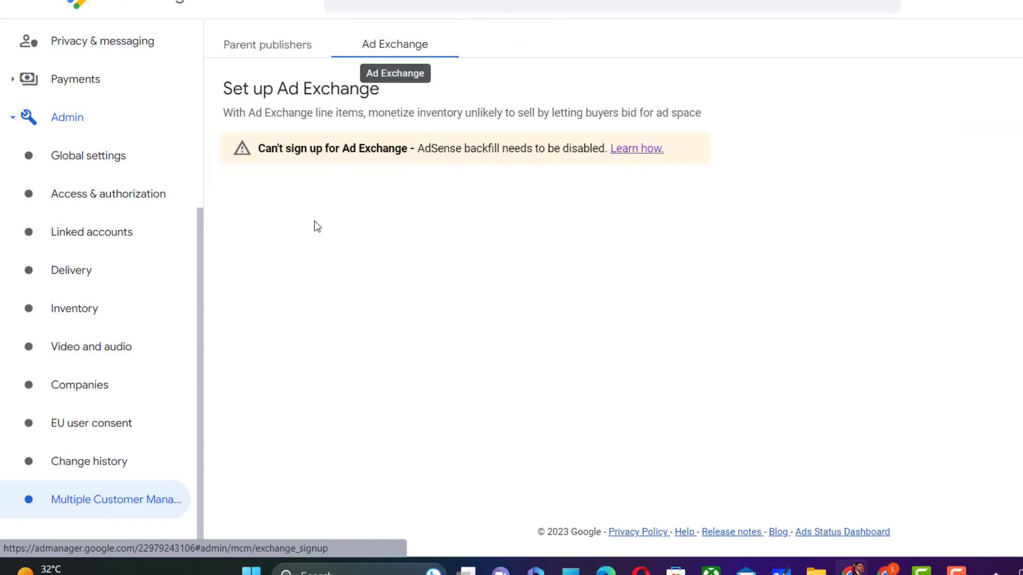
pyautogui.moveTo(258, 148)
pyautogui.mouseDown()
pyautogui.moveTo(566, 160)
pyautogui.moveTo(606, 151)
pyautogui.mouseUp()
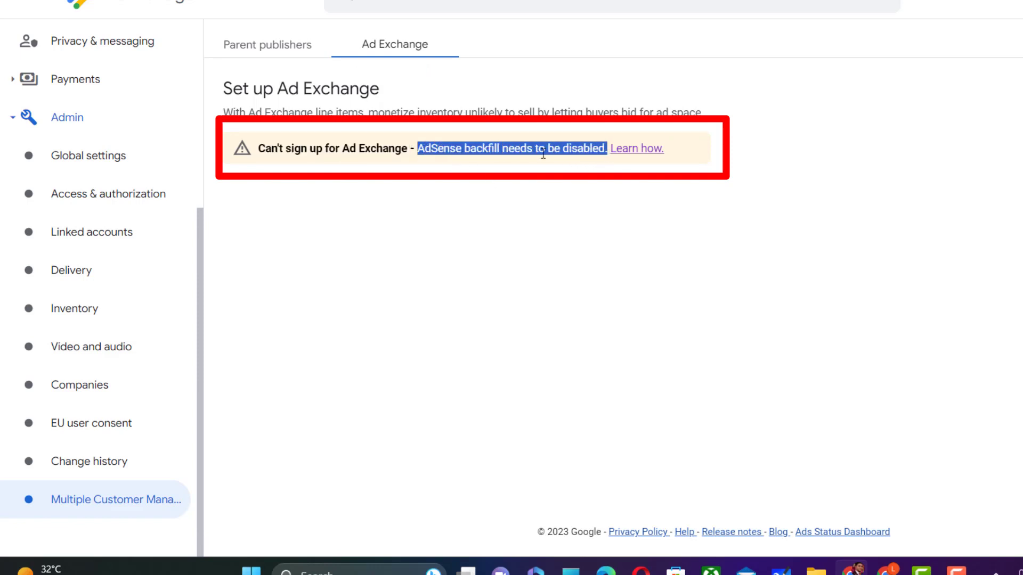
pyautogui.click(426, 155)
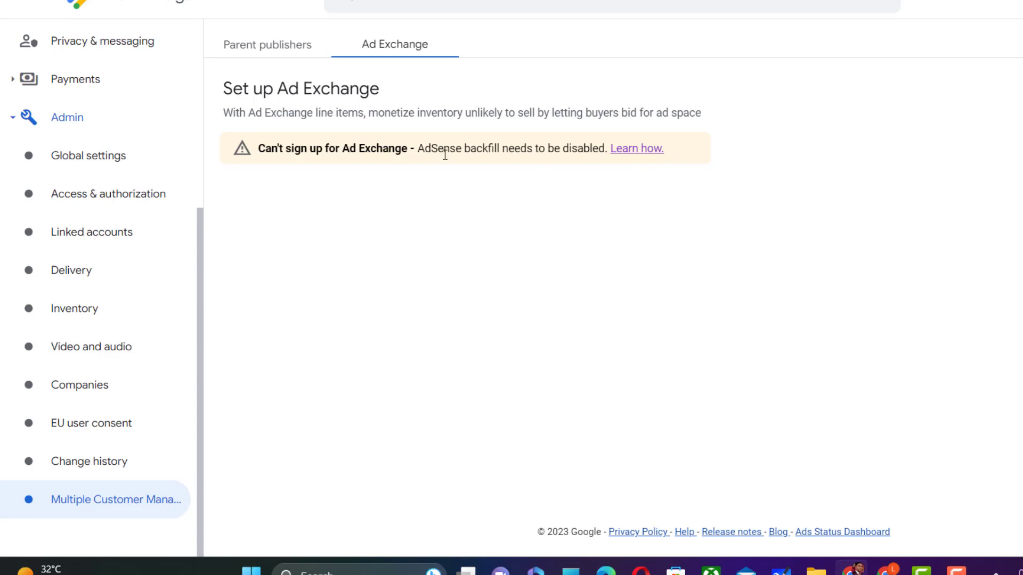
pyautogui.click(632, 153)
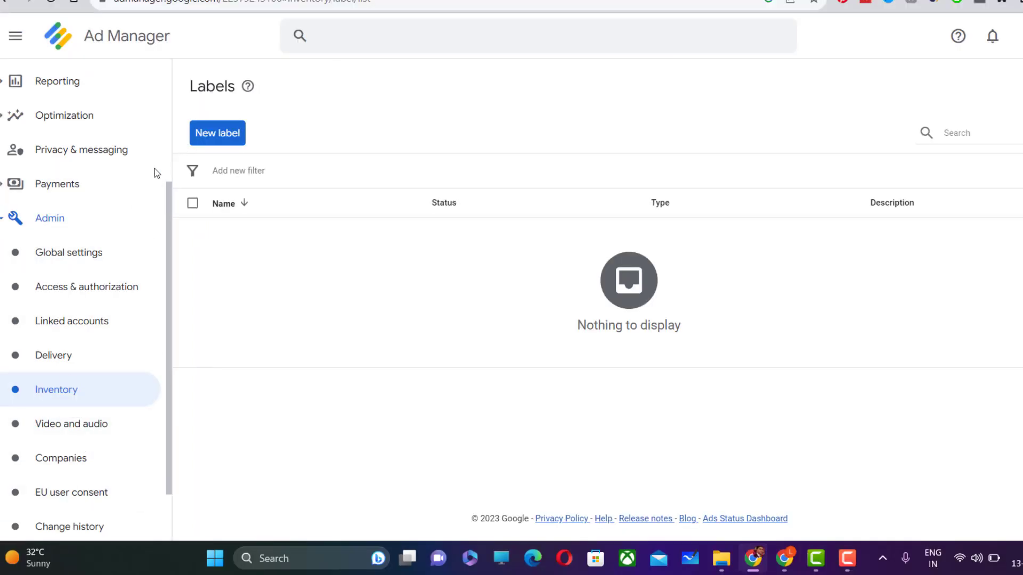
# Step: Disable "Maximize revenue of unsold inventory with AdSense" in the inventory network settings and save the change
pyautogui.scroll(3, 126, 302)
pyautogui.scroll(1, 124, 308)
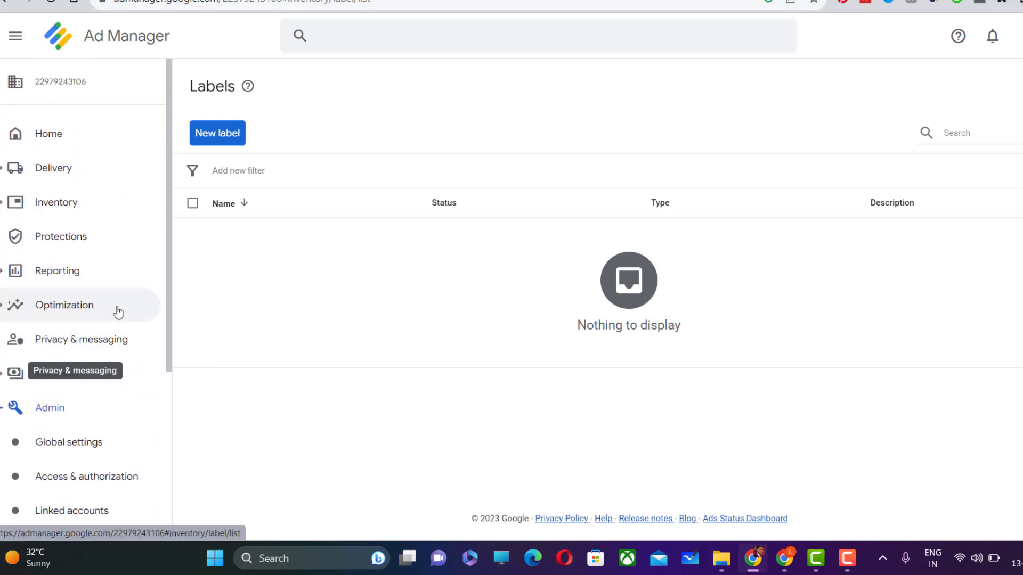
pyautogui.click(128, 213)
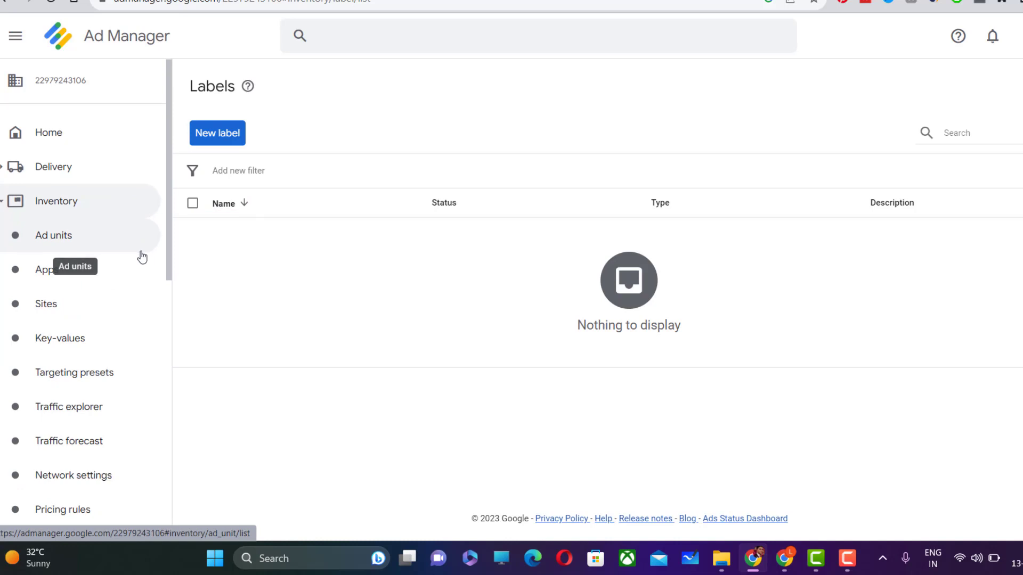
pyautogui.scroll(-3, 139, 256)
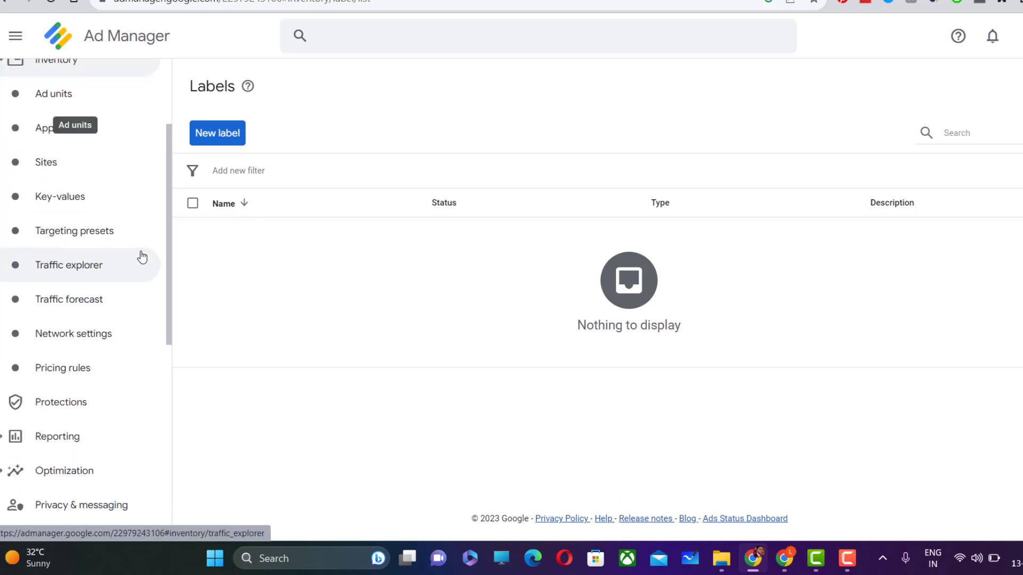
pyautogui.click(140, 333)
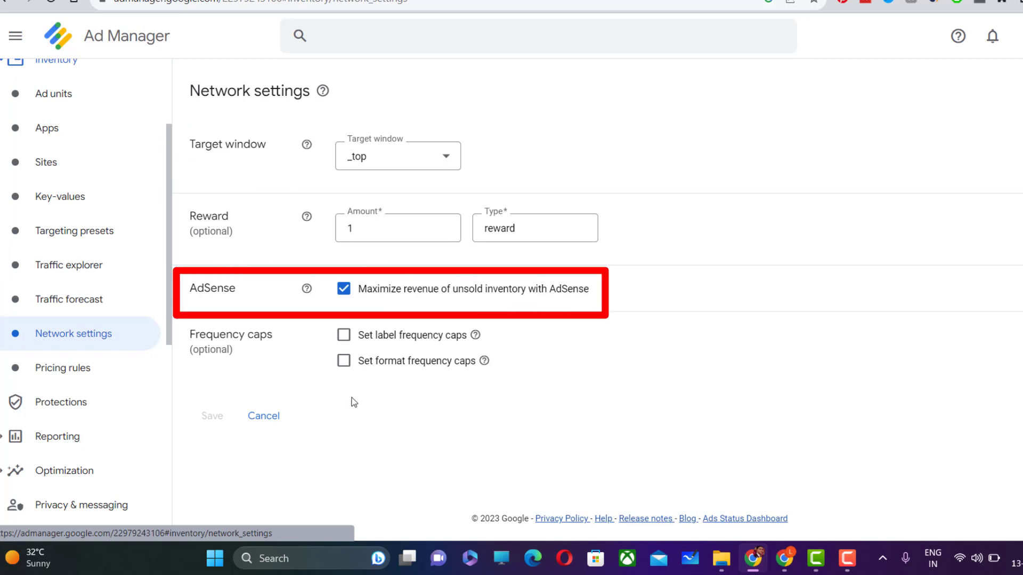
pyautogui.click(344, 291)
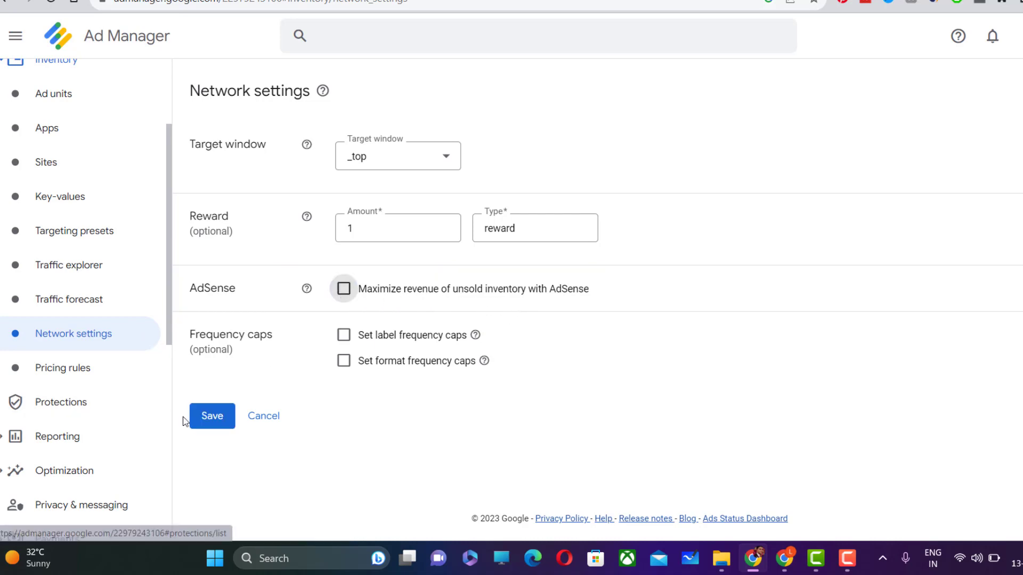
pyautogui.click(211, 420)
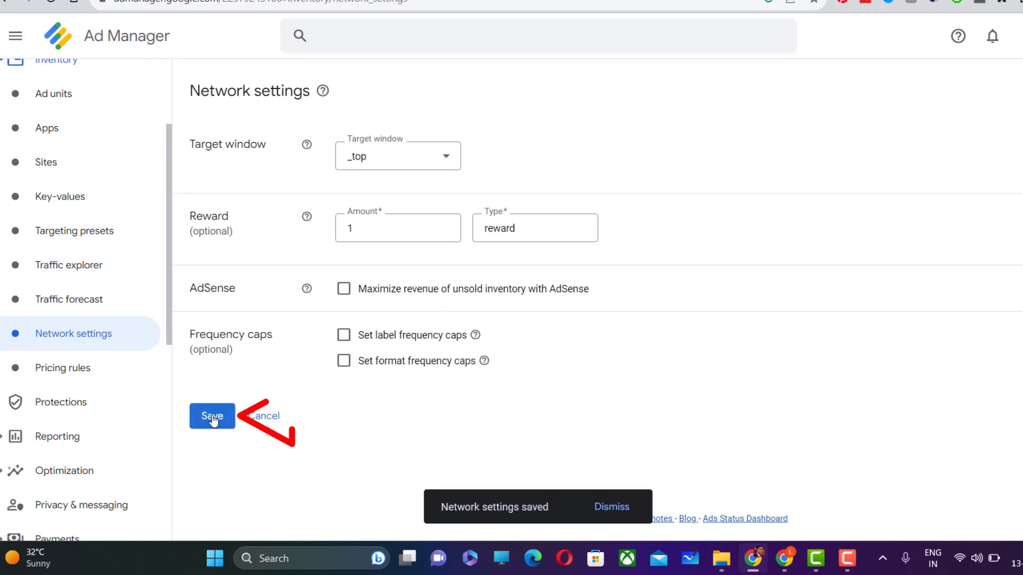
# Step: Return to the Ad Exchange setup in Multiple Customer Management and reload the page
pyautogui.scroll(3, 49, 191)
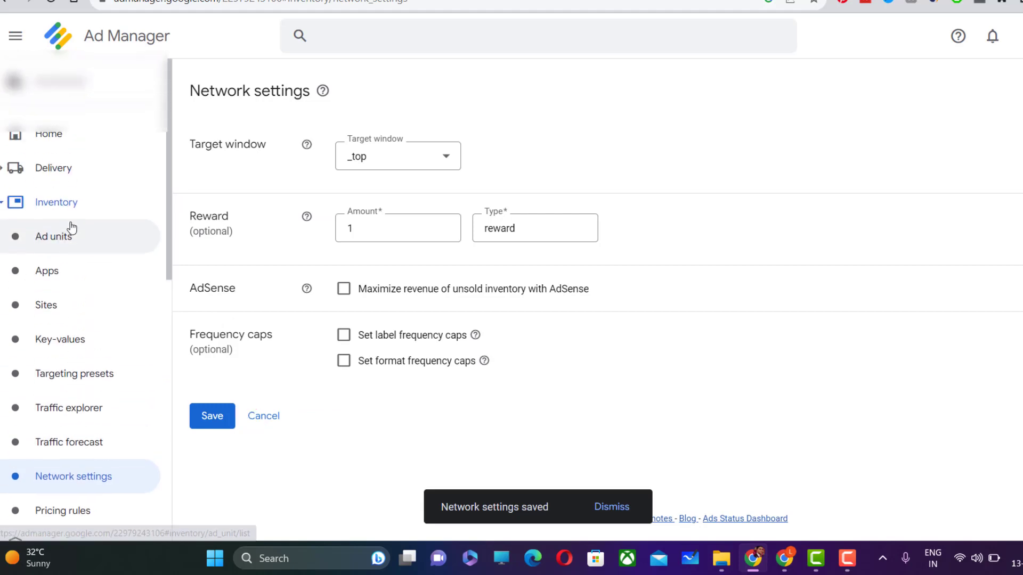
pyautogui.click(85, 144)
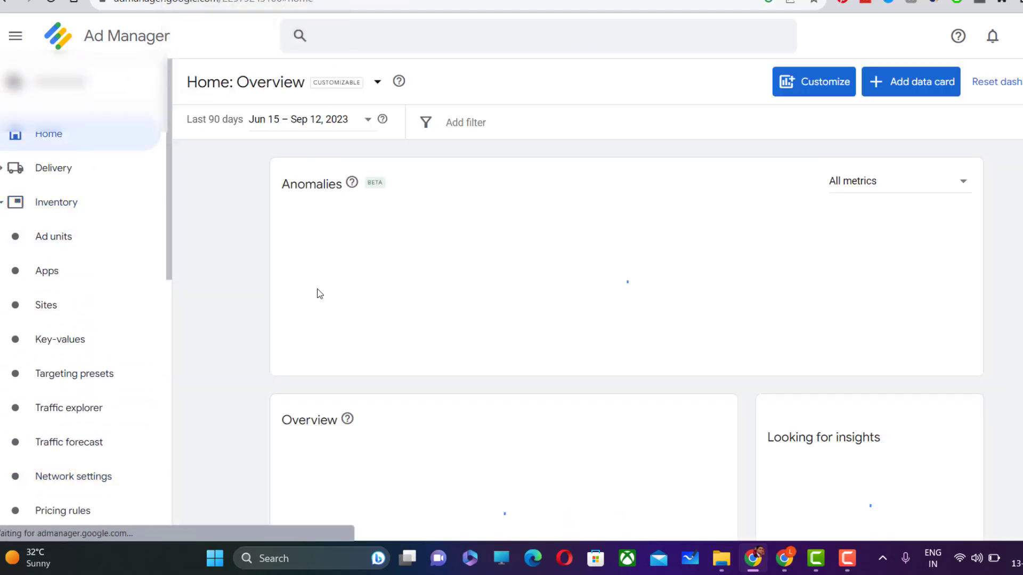
pyautogui.scroll(-10, 93, 432)
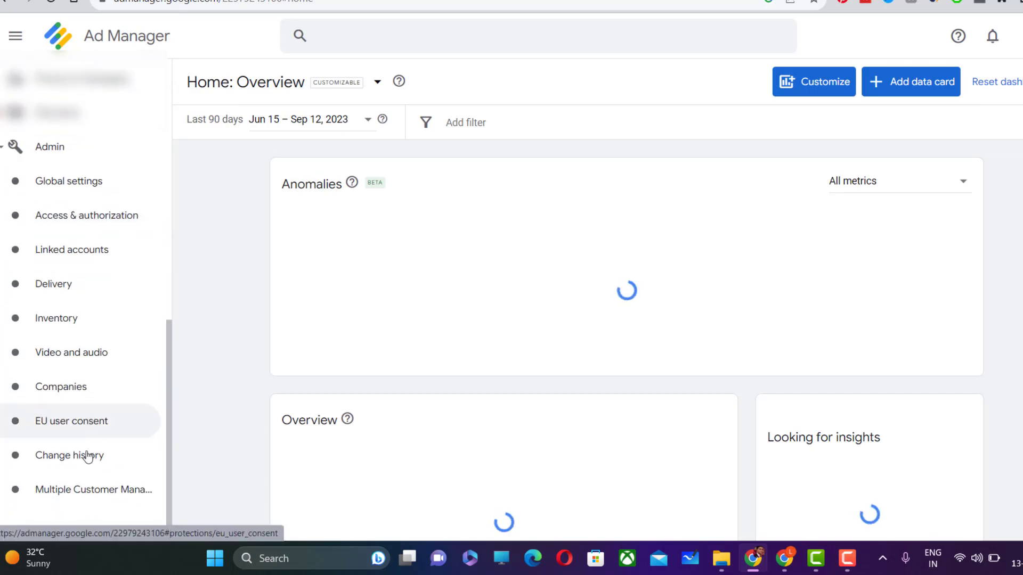
pyautogui.click(88, 485)
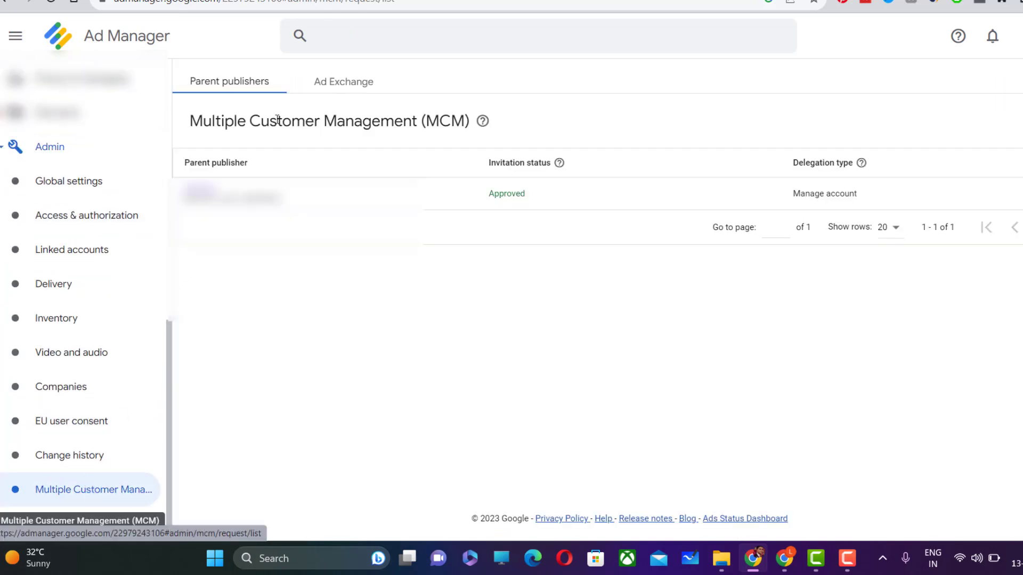
pyautogui.click(334, 80)
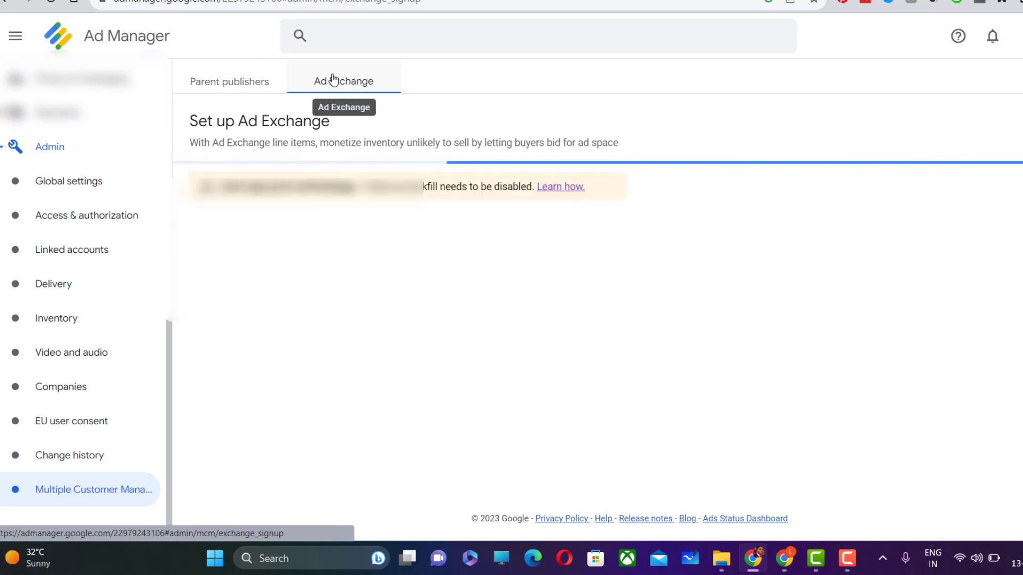
pyautogui.click(49, 6)
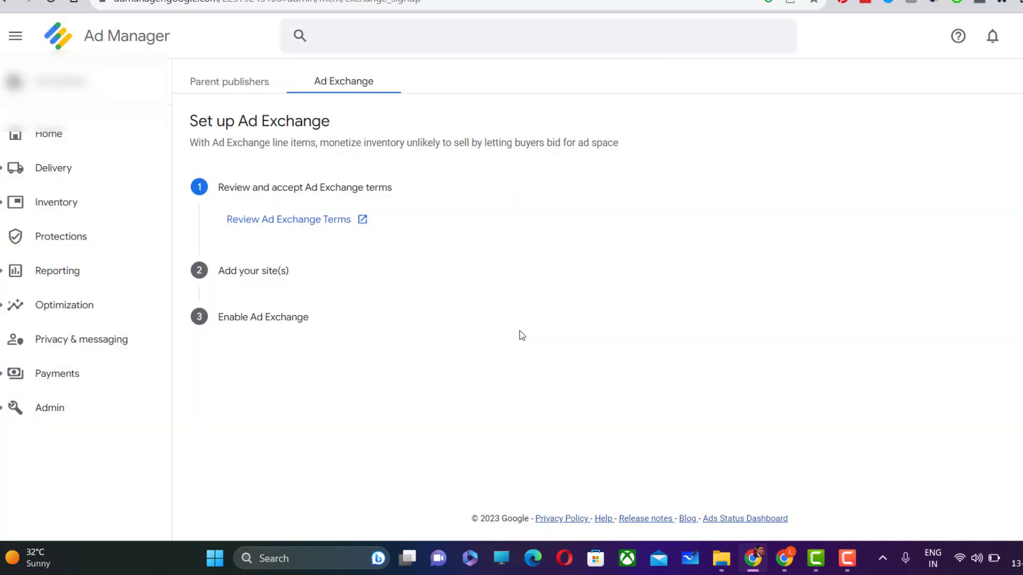
pyautogui.click(343, 81)
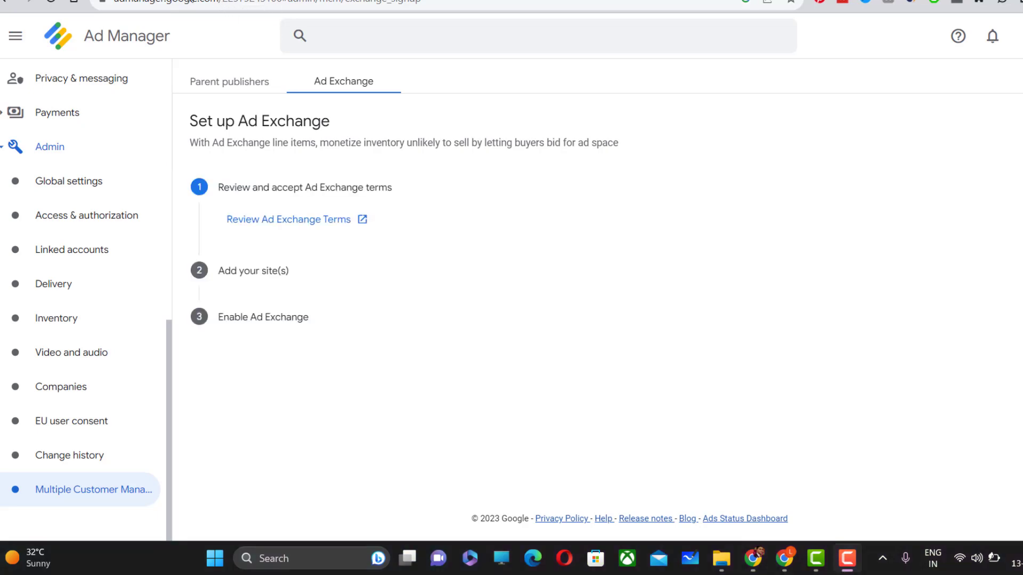
# Step: Review the Ad Exchange Terms through to the end and accept them
pyautogui.click(287, 219)
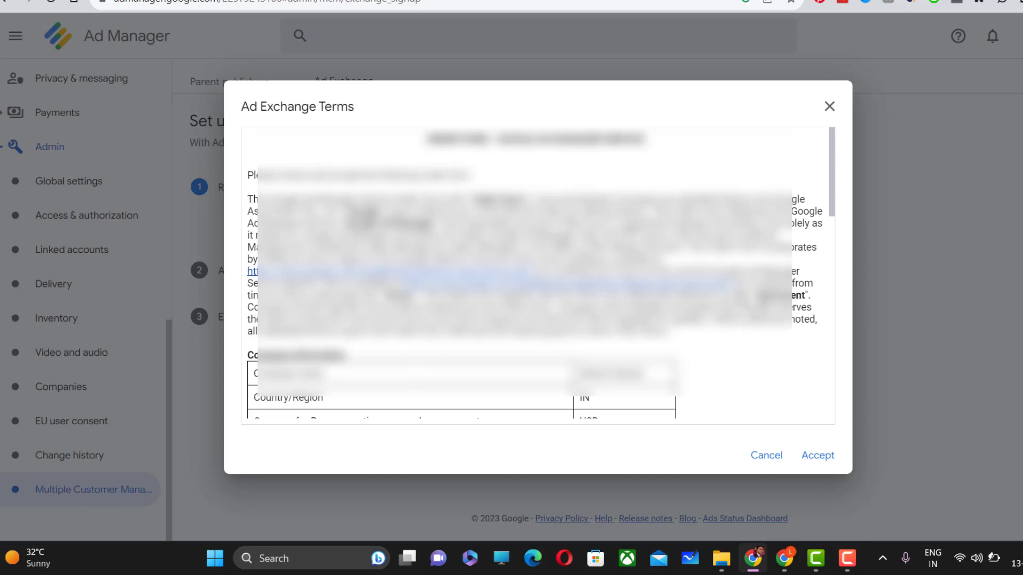
pyautogui.scroll(-4, 536, 275)
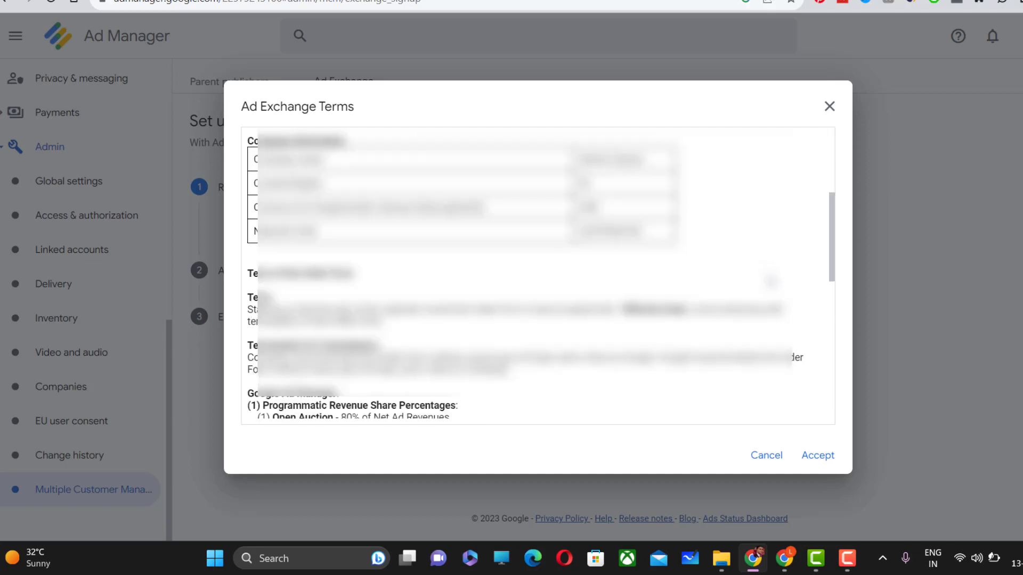
pyautogui.scroll(-1, 535, 276)
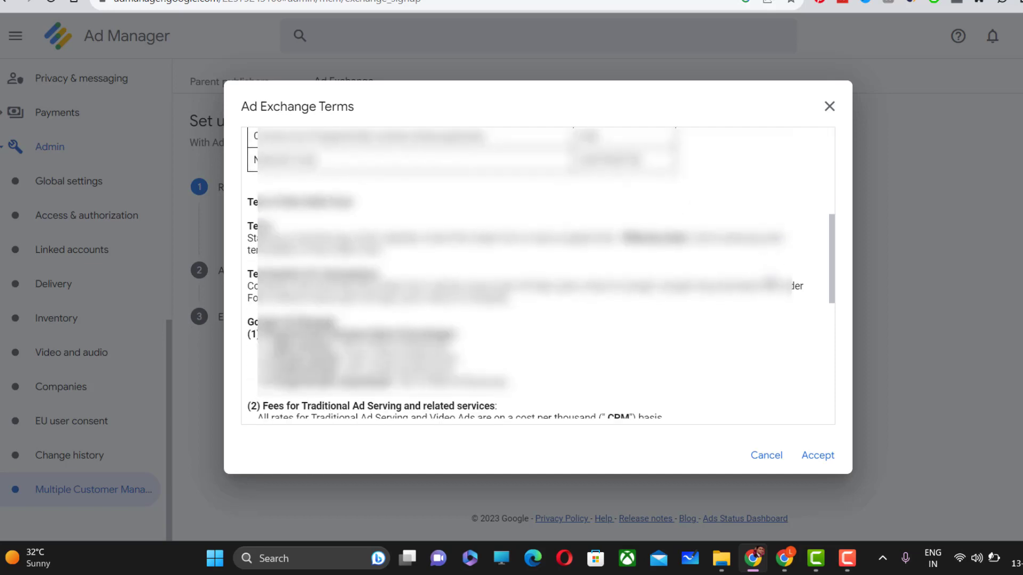
pyautogui.scroll(-1, 535, 276)
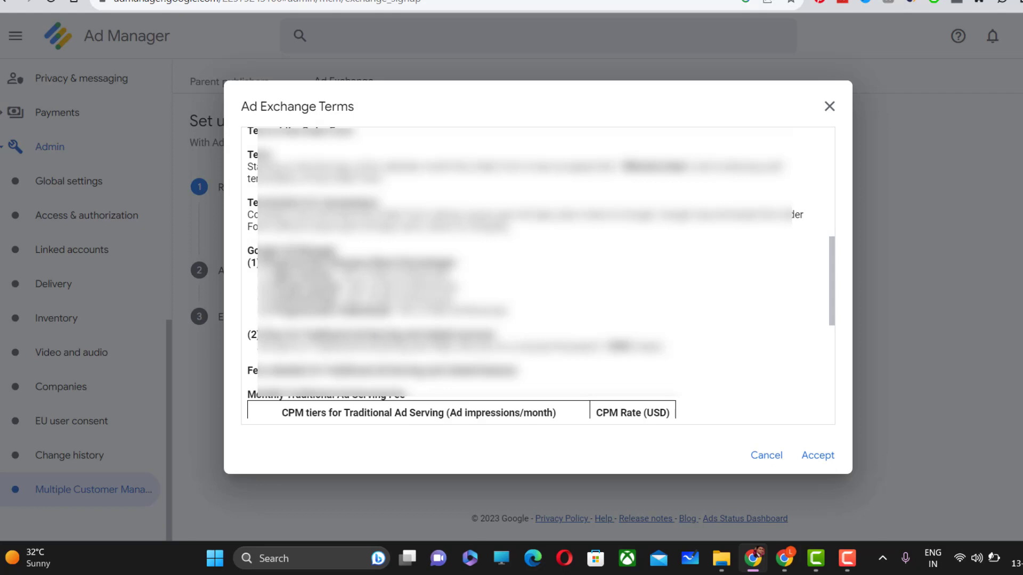
pyautogui.scroll(-4, 535, 276)
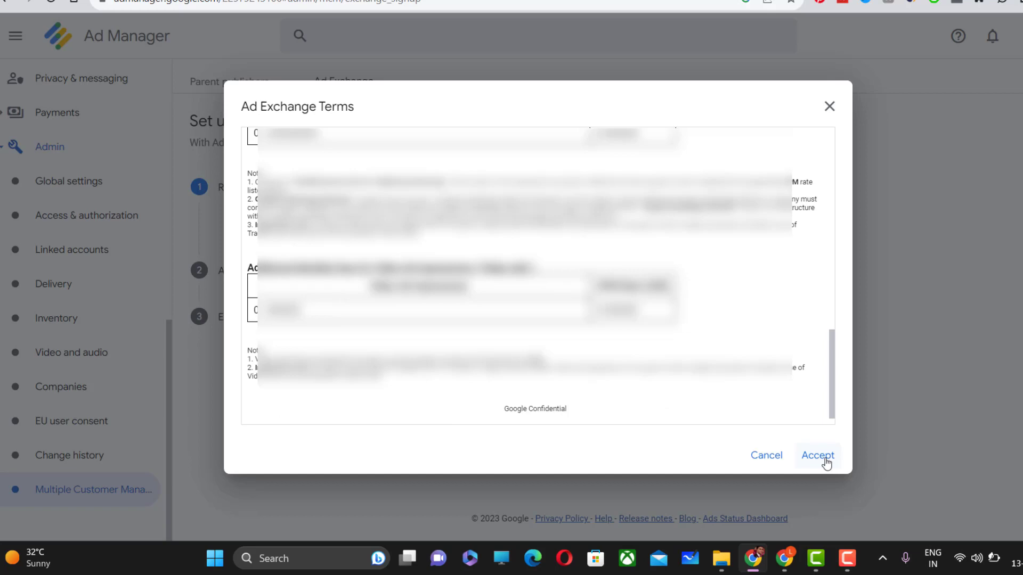
pyautogui.click(818, 456)
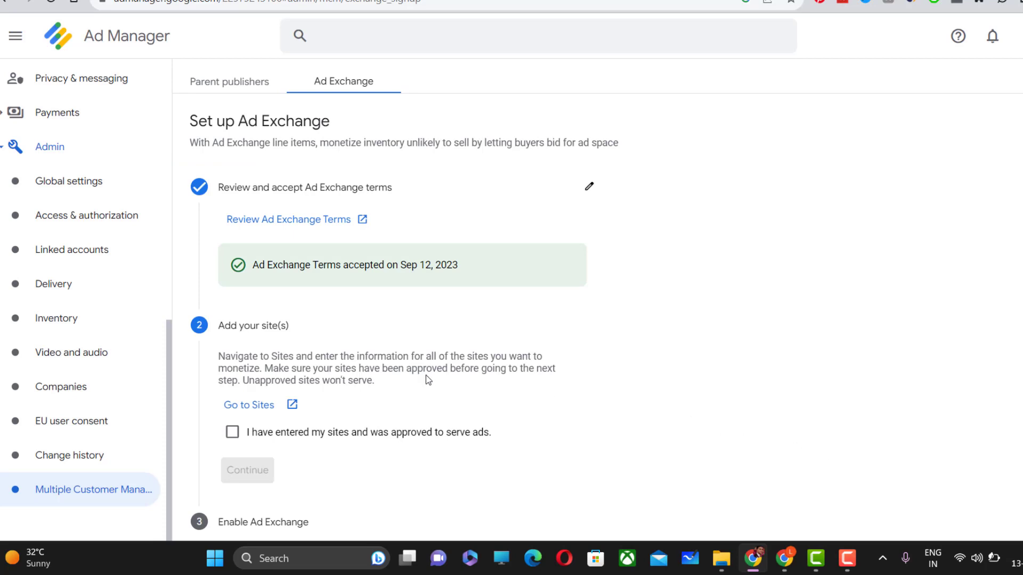
# Step: Confirm that the sites are entered and approved to serve ads, and enable Ad Exchange
pyautogui.scroll(-2, 407, 392)
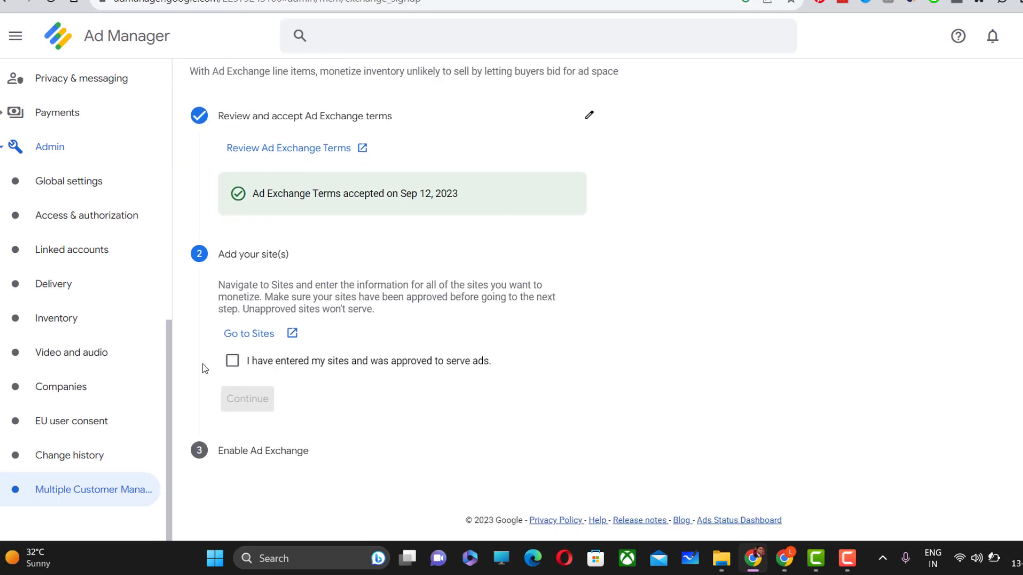
pyautogui.click(233, 365)
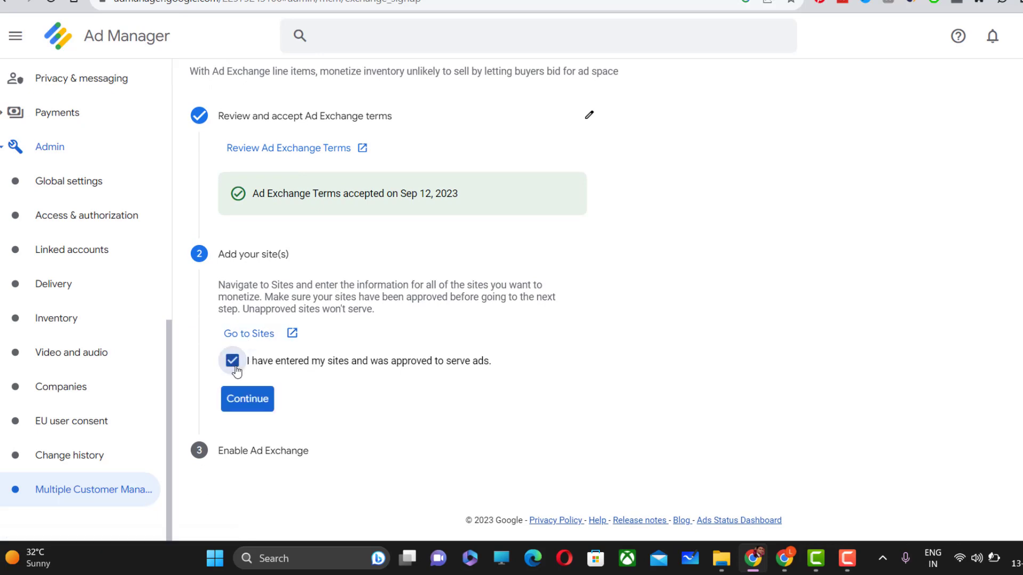
pyautogui.click(247, 401)
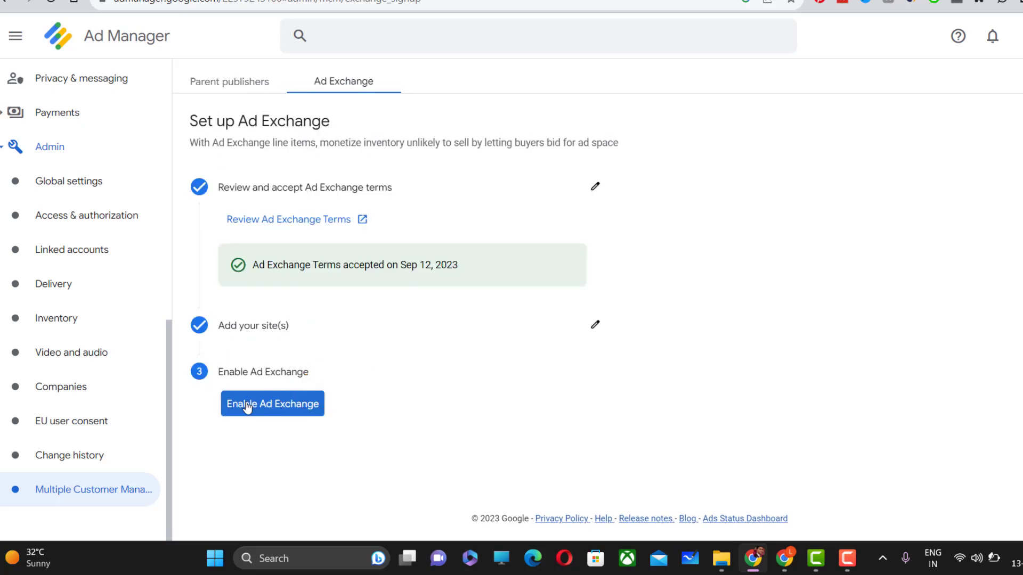
pyautogui.click(282, 408)
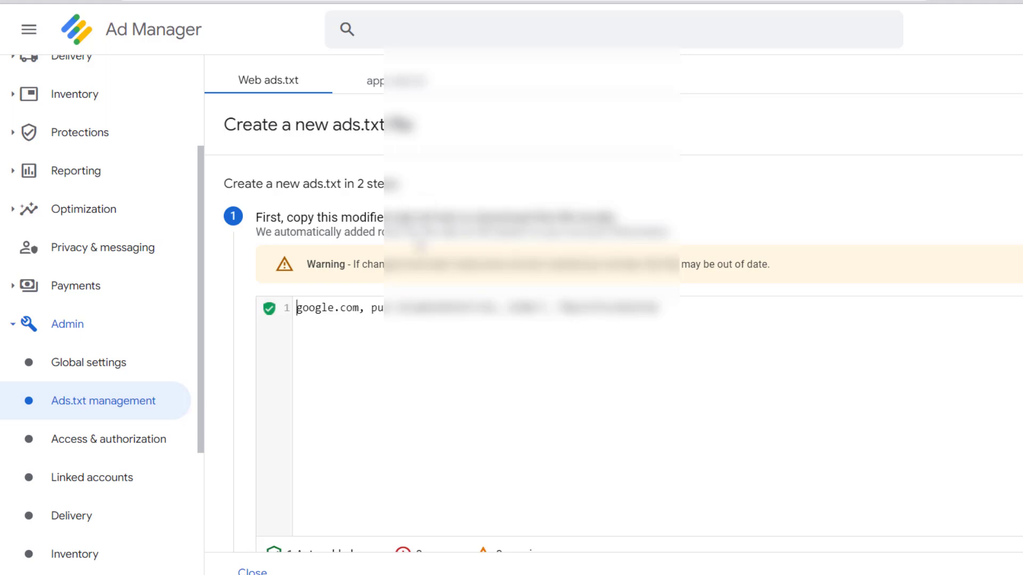
# Step: Review the generated web ads.txt content and copy its text to the clipboard
pyautogui.scroll(-5, 419, 245)
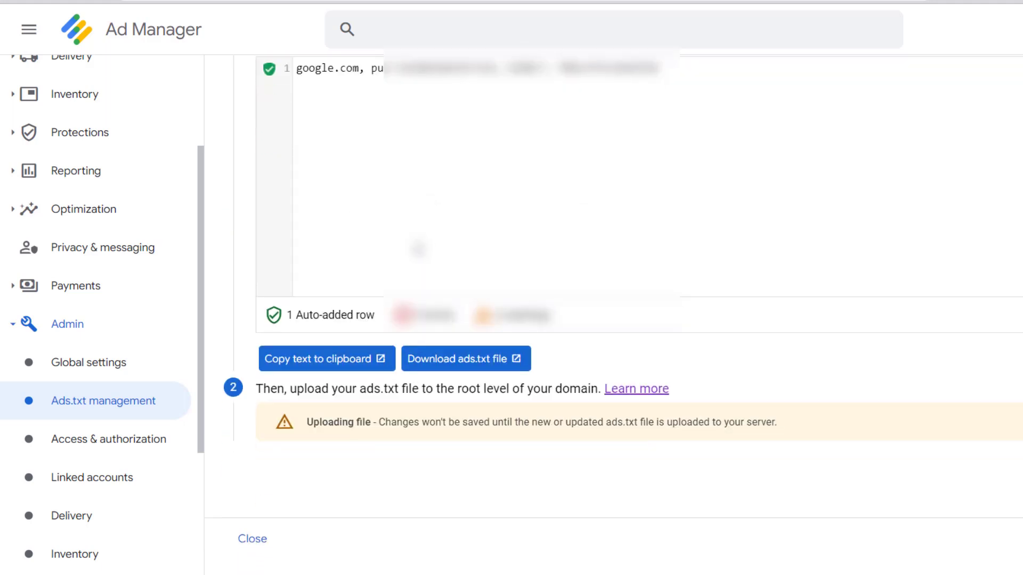
pyautogui.scroll(3, 418, 247)
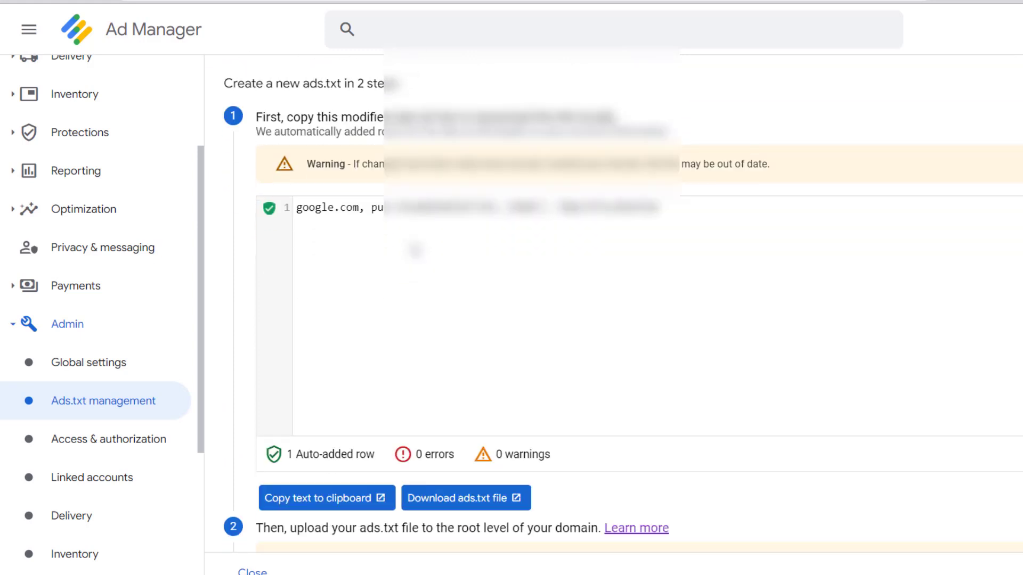
pyautogui.scroll(-3, 416, 249)
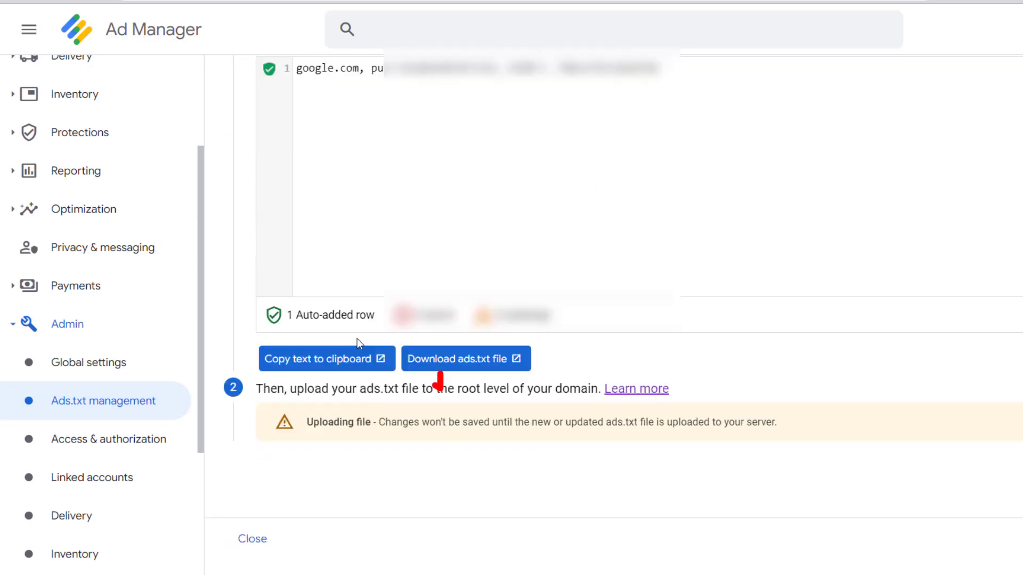
pyautogui.click(344, 368)
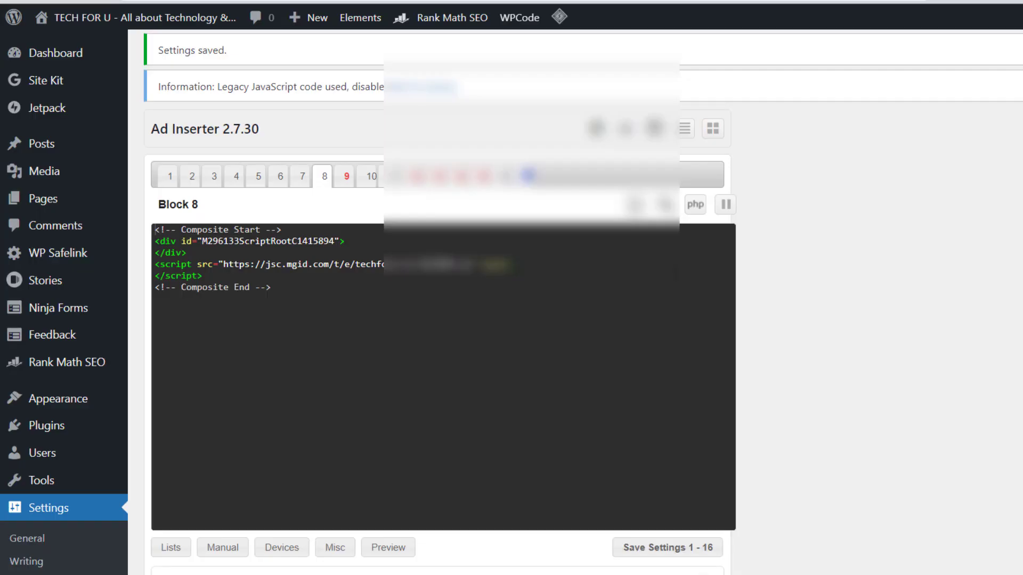
# Step: Switch to the website's WordPress admin and open the Ads.txt settings for editing
pyautogui.moveTo(103, 413)
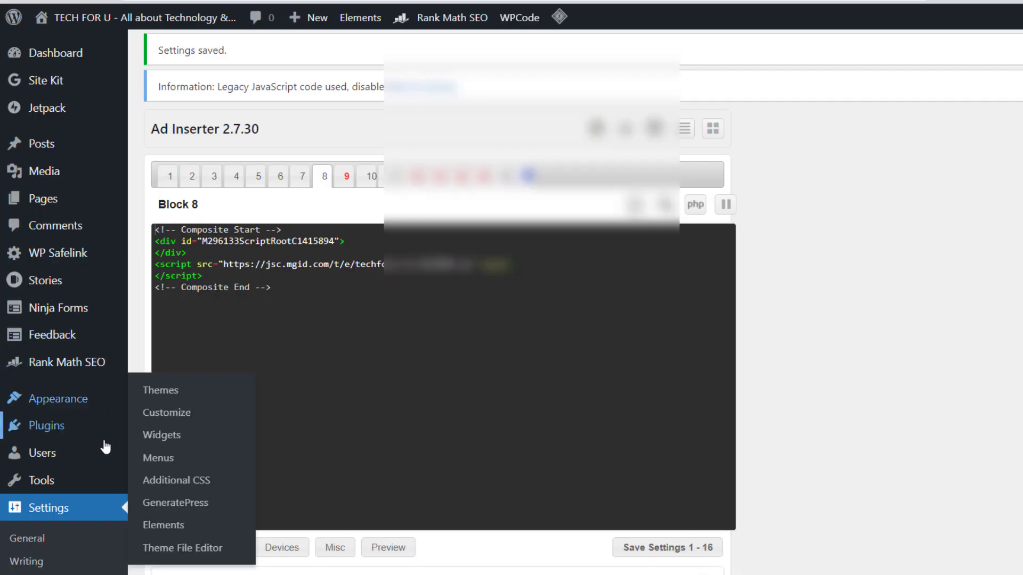
pyautogui.scroll(-2, 118, 555)
pyautogui.scroll(-1, 118, 556)
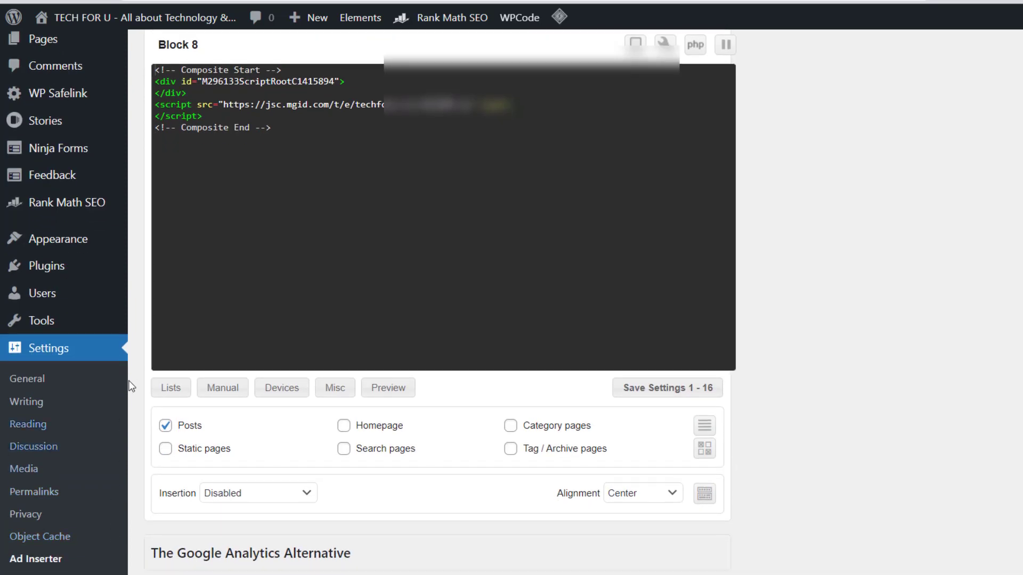
pyautogui.scroll(-4, 123, 506)
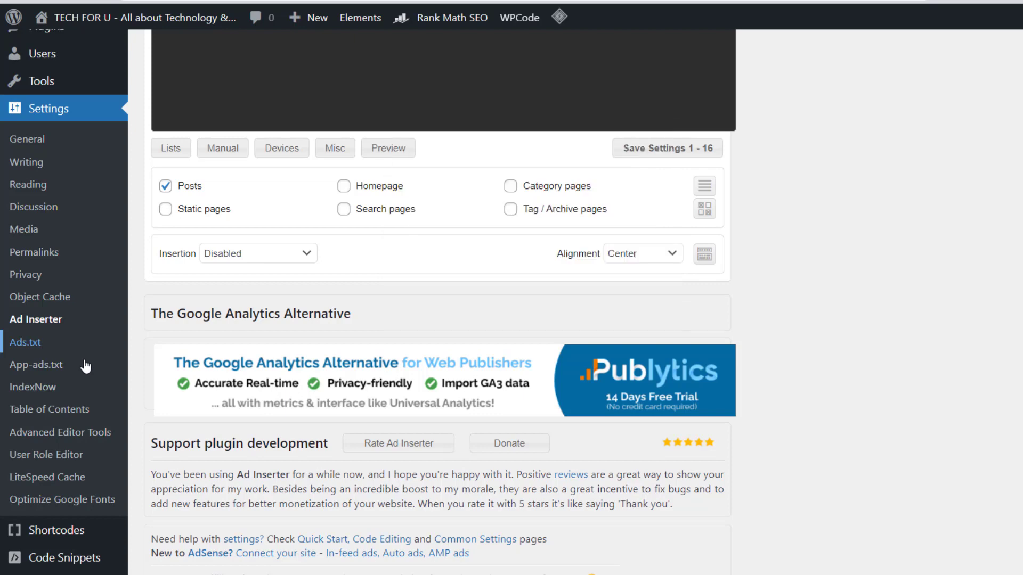
pyautogui.click(85, 367)
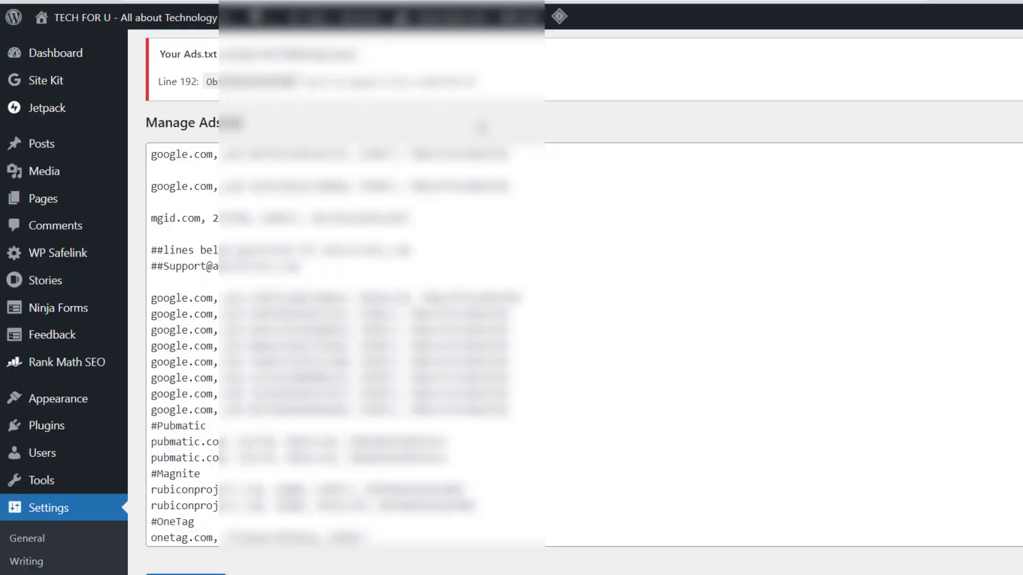
# Step: Save the site's Ads.txt with the copied google.com entry pasted beneath the first google.com line, and purge all caches
pyautogui.click(373, 347)
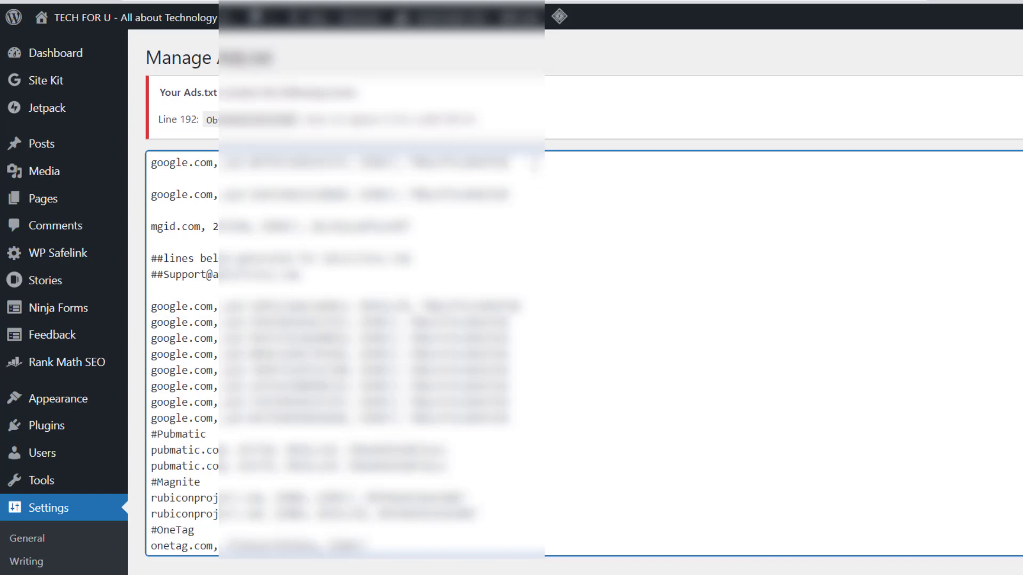
pyautogui.scroll(1, 341, 346)
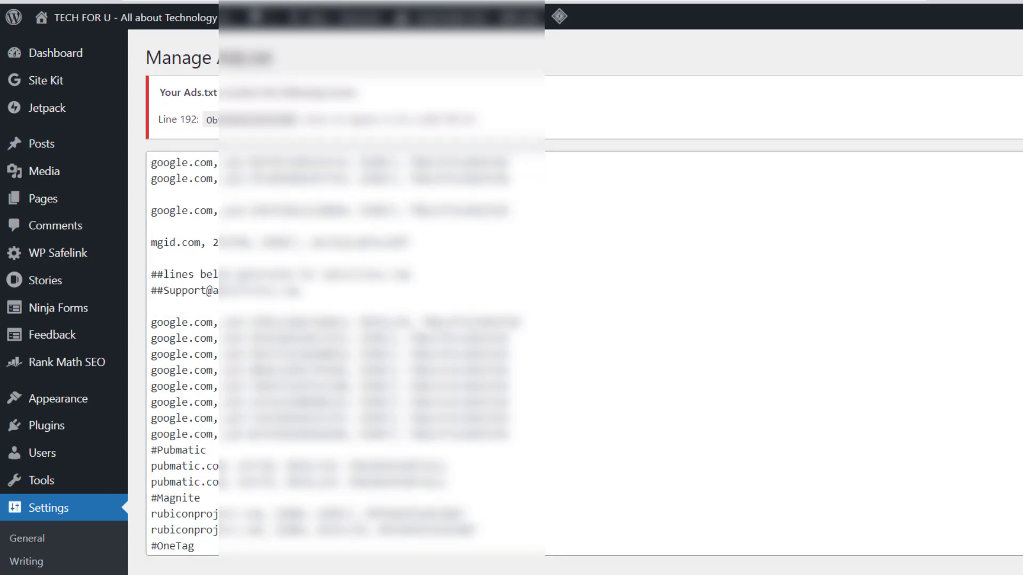
pyautogui.scroll(-3, 184, 436)
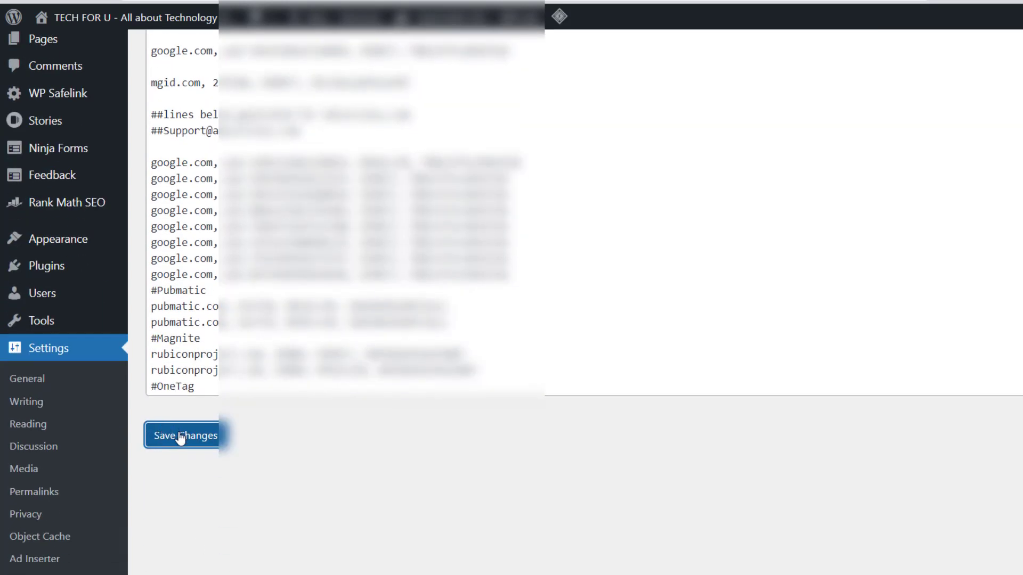
pyautogui.click(181, 437)
pyautogui.moveTo(559, 16)
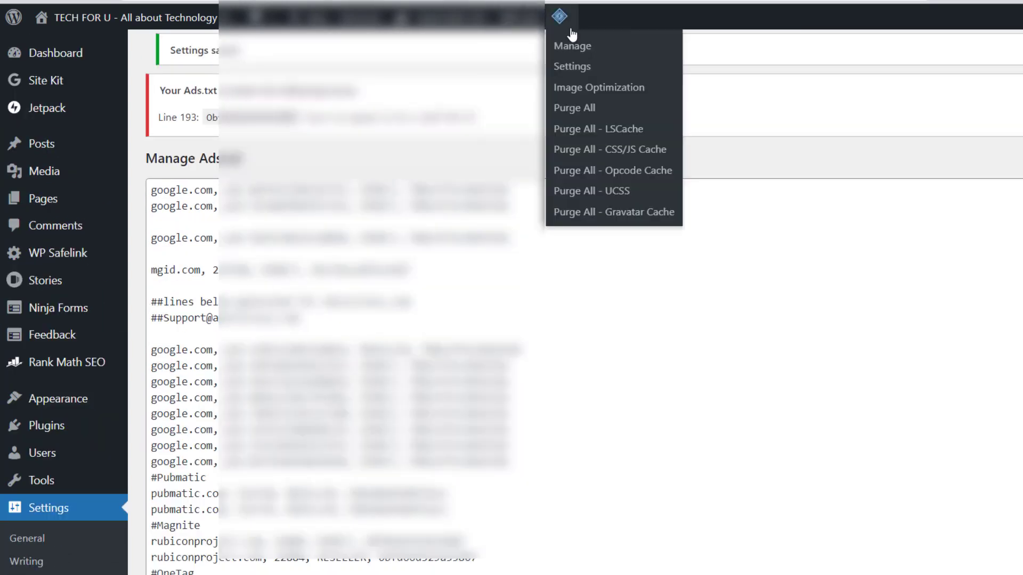
pyautogui.click(583, 111)
# Step: Switch back to Google Ad Manager and start a new delivery order named "Adx"
pyautogui.hotkey('ctrl', 'Tab')
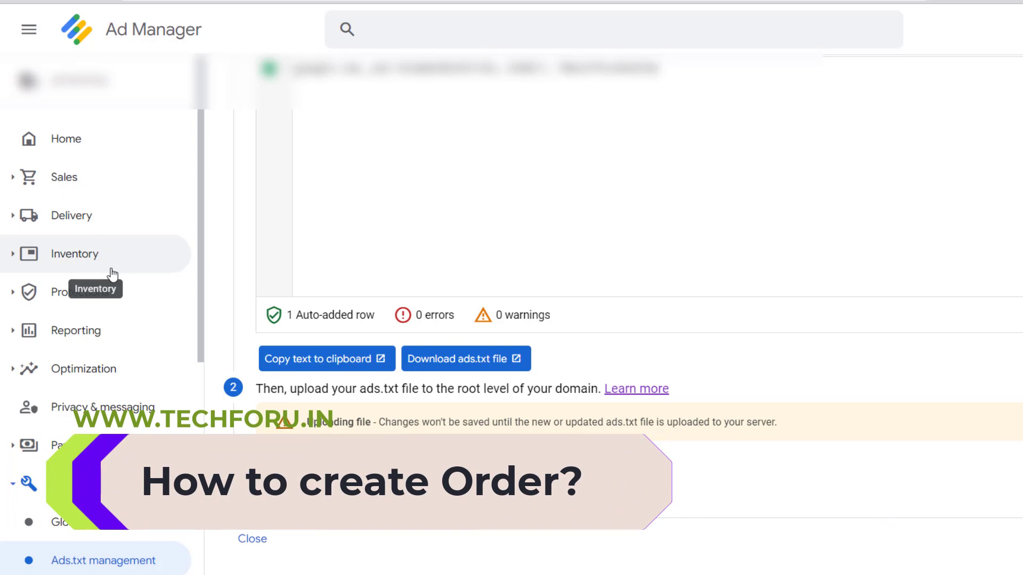
pyautogui.click(124, 229)
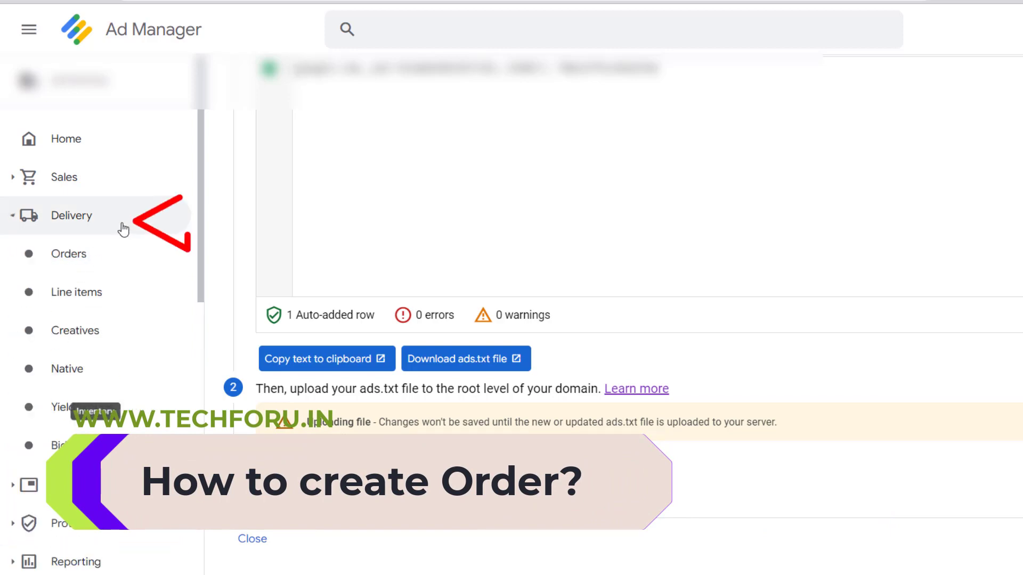
pyautogui.click(133, 255)
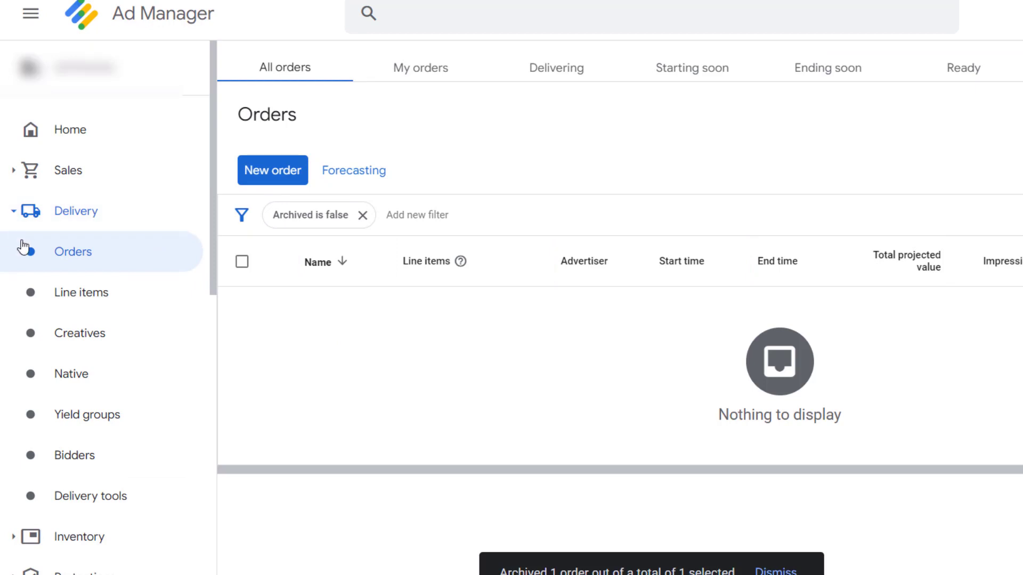
pyautogui.click(274, 182)
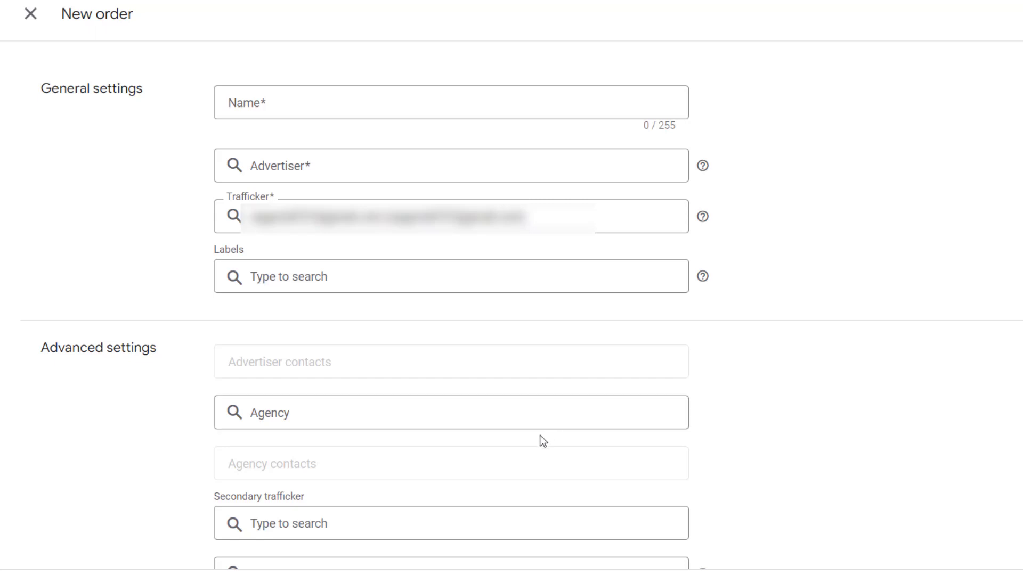
pyautogui.click(292, 101)
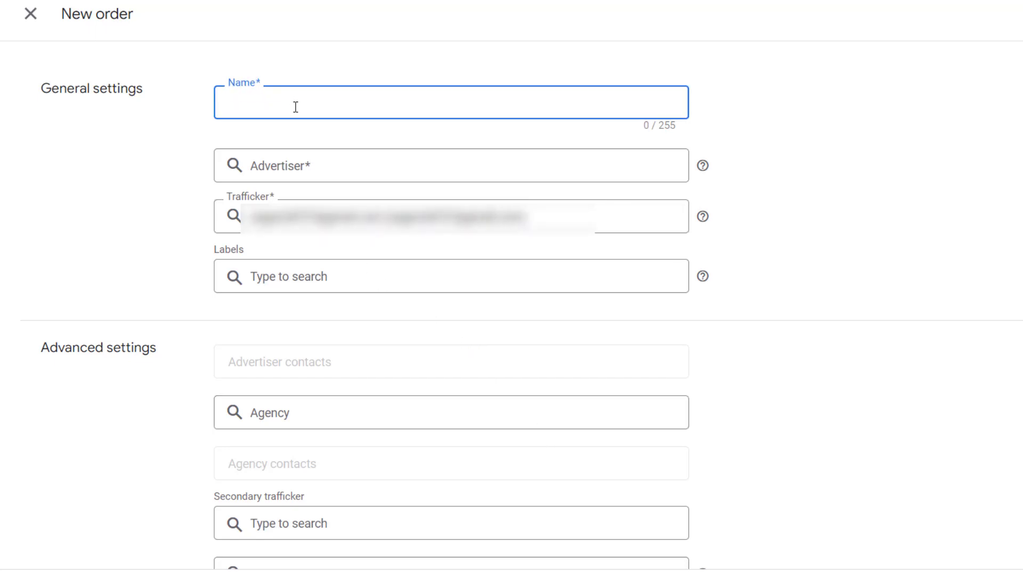
pyautogui.write('Adx')
# Step: Set the order's advertiser to the existing GOOGLE (Advertiser) company
pyautogui.click(321, 157)
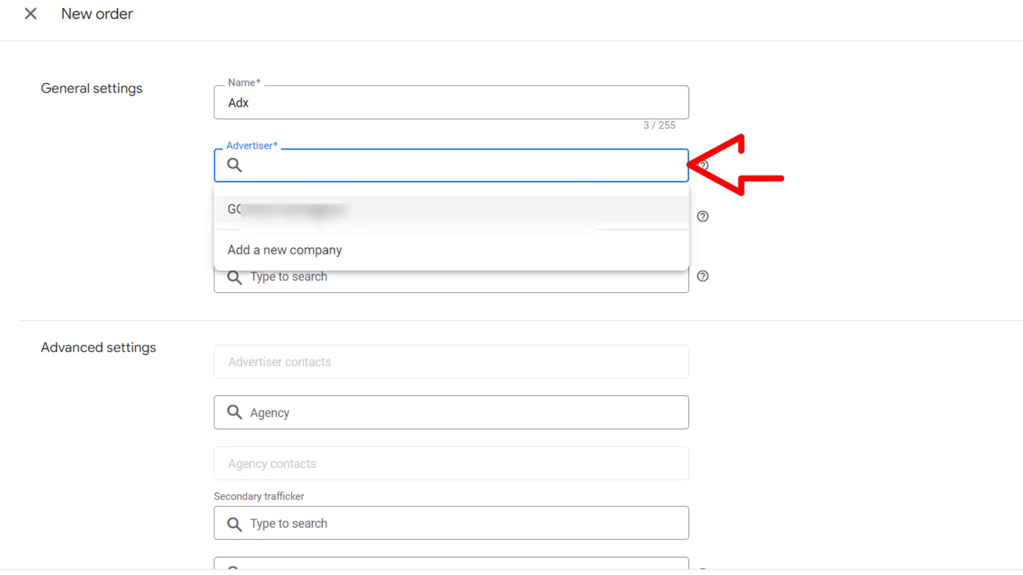
pyautogui.click(319, 209)
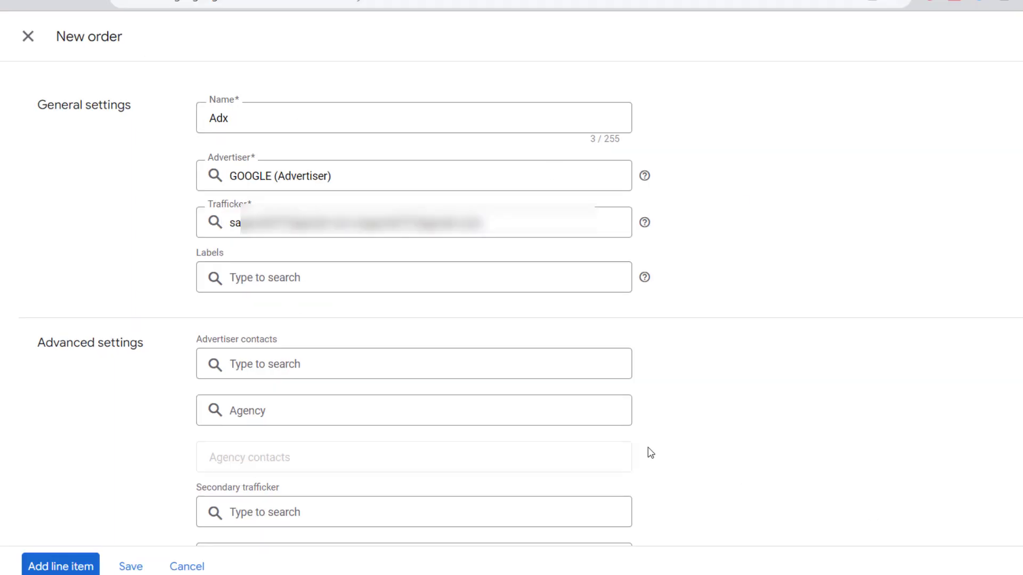
pyautogui.click(425, 179)
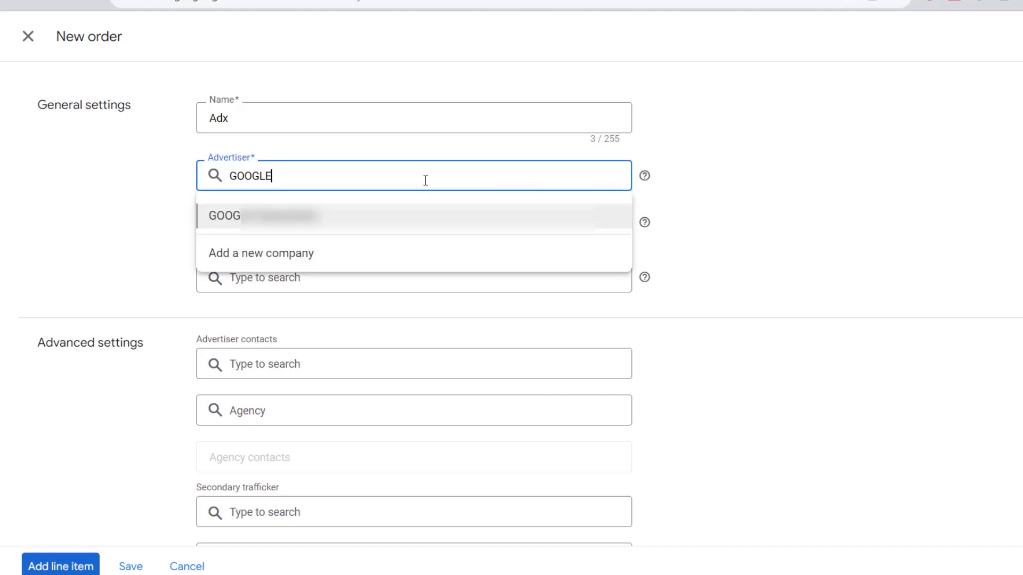
pyautogui.click(418, 219)
# Step: Create and save a new company of type Advertiser named "google.com" as the order's advertiser
pyautogui.click(414, 173)
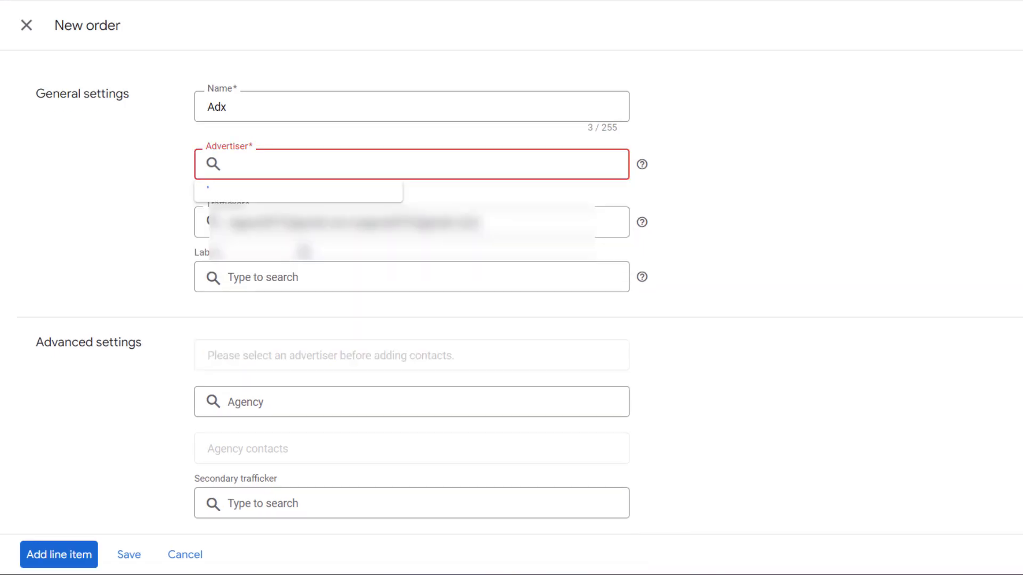
pyautogui.click(287, 187)
pyautogui.click(741, 95)
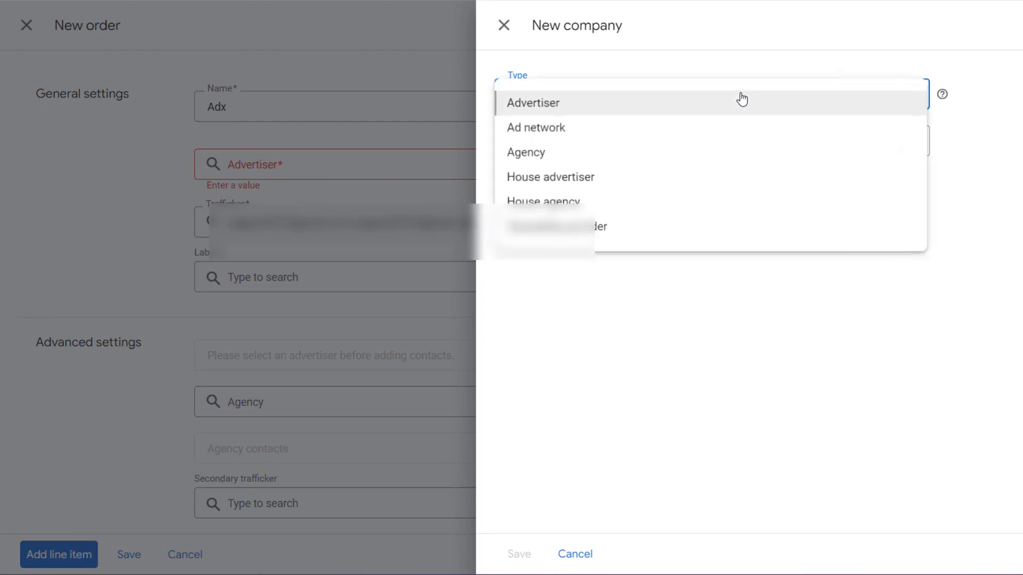
pyautogui.click(705, 103)
pyautogui.click(684, 131)
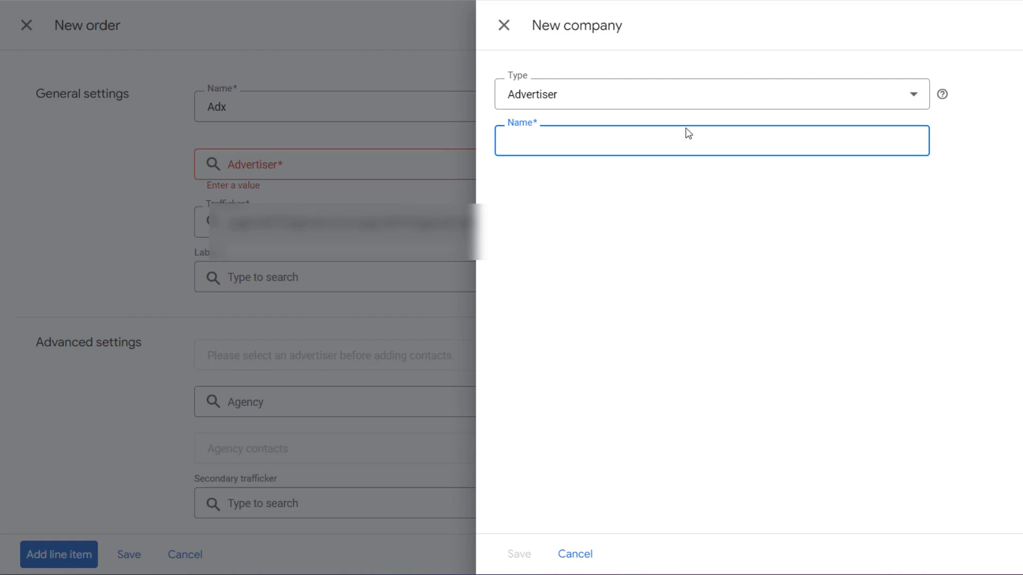
pyautogui.write('go')
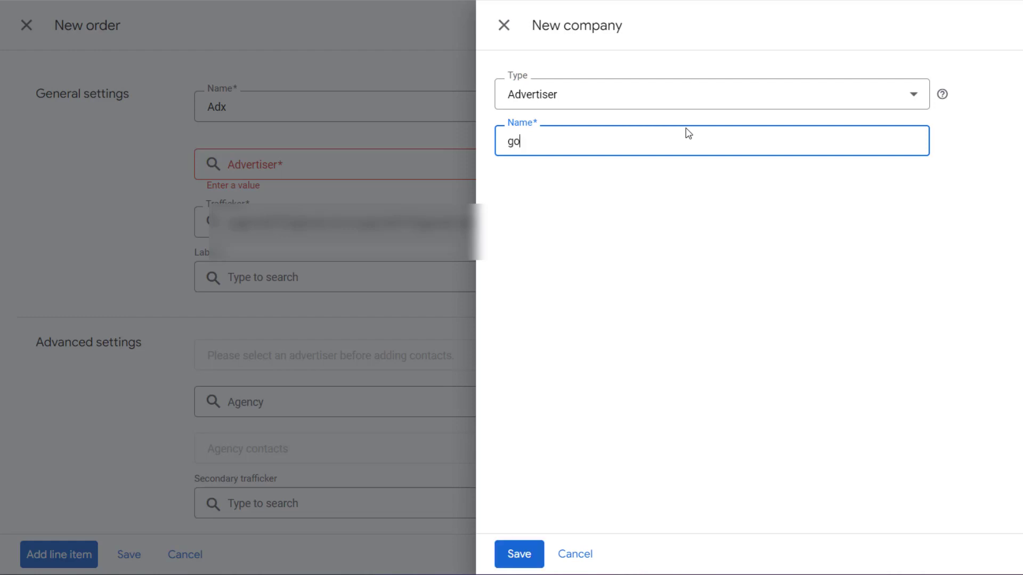
pyautogui.write('ogle.com')
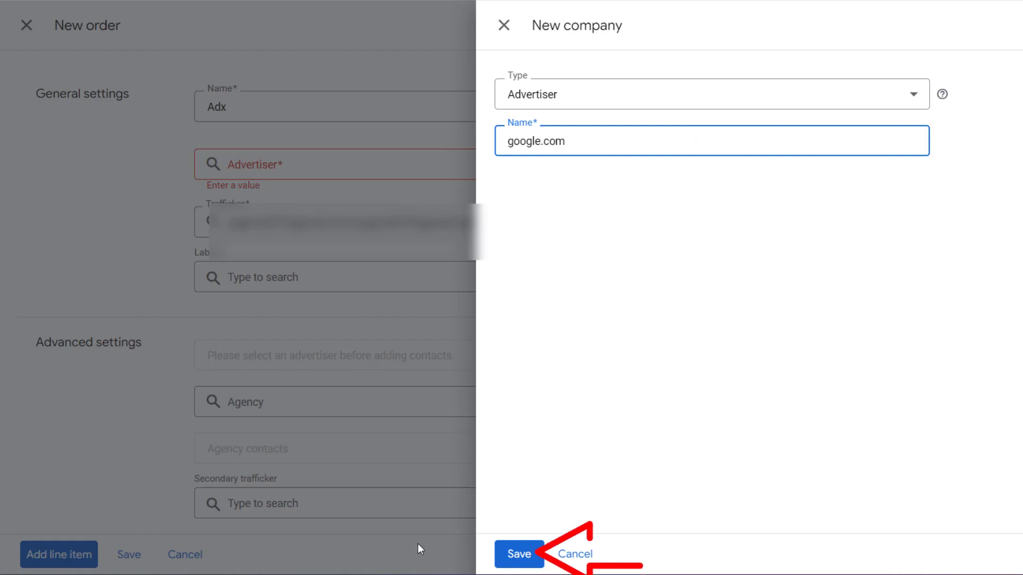
pyautogui.click(518, 556)
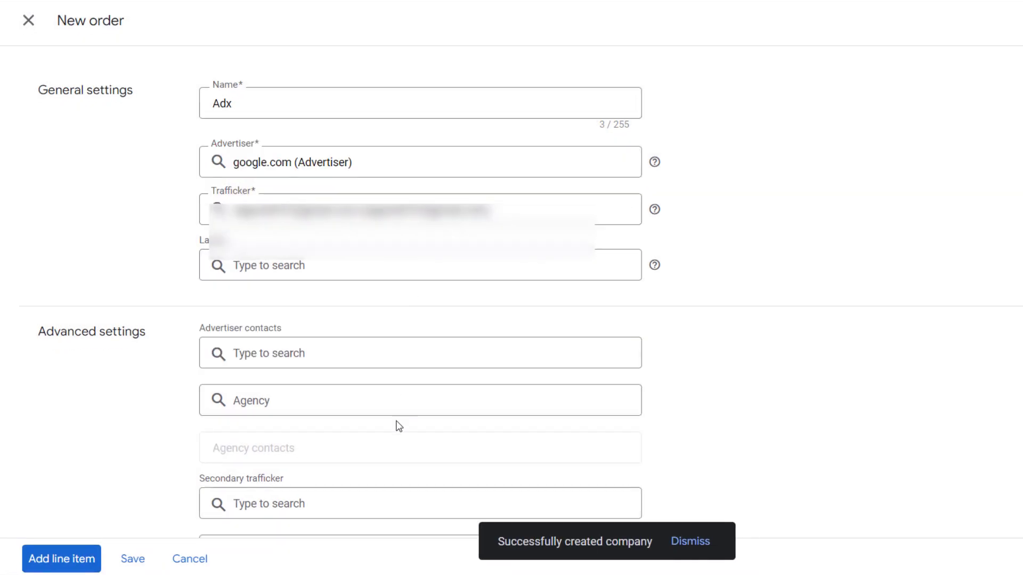
# Step: Add a line item to the order with the Display ad type and name it "Adx1"
pyautogui.click(76, 561)
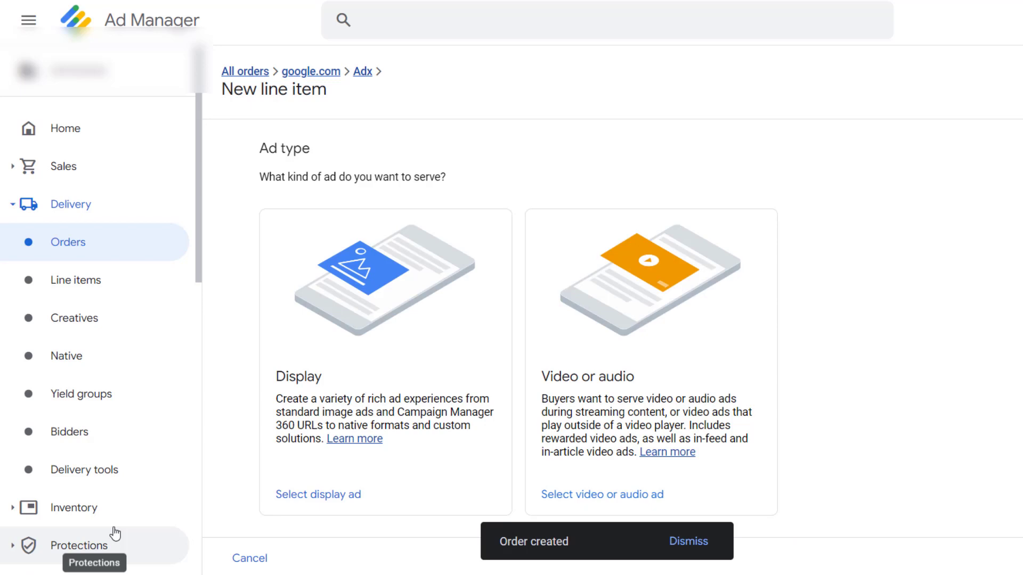
pyautogui.click(317, 495)
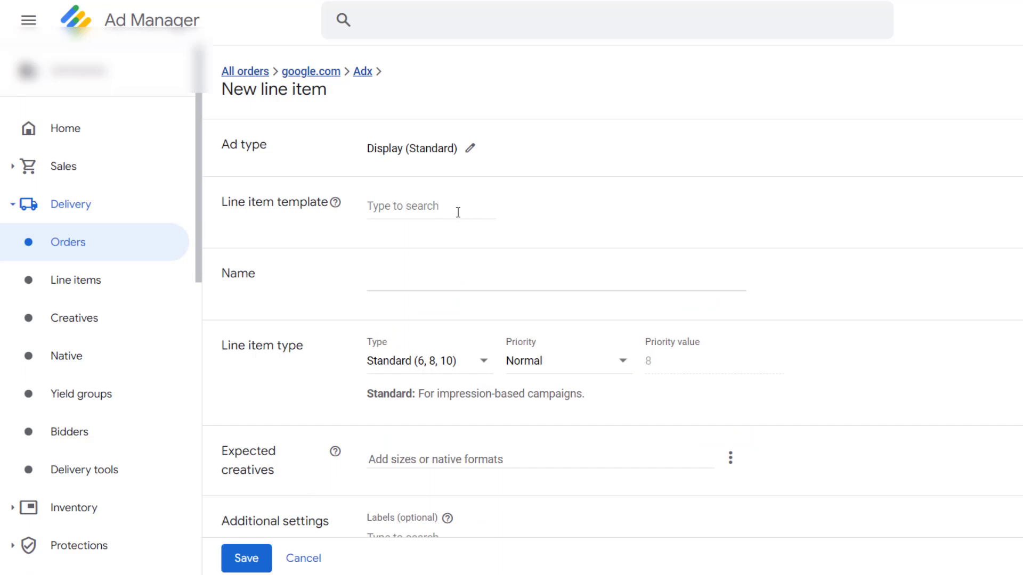
pyautogui.click(447, 285)
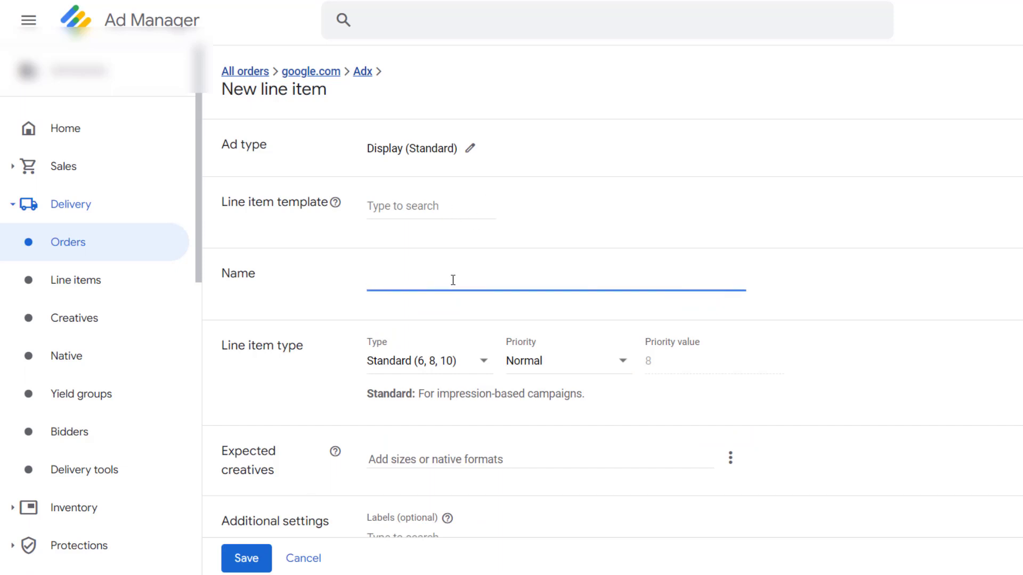
pyautogui.write('A')
pyautogui.write('d')
pyautogui.write('x')
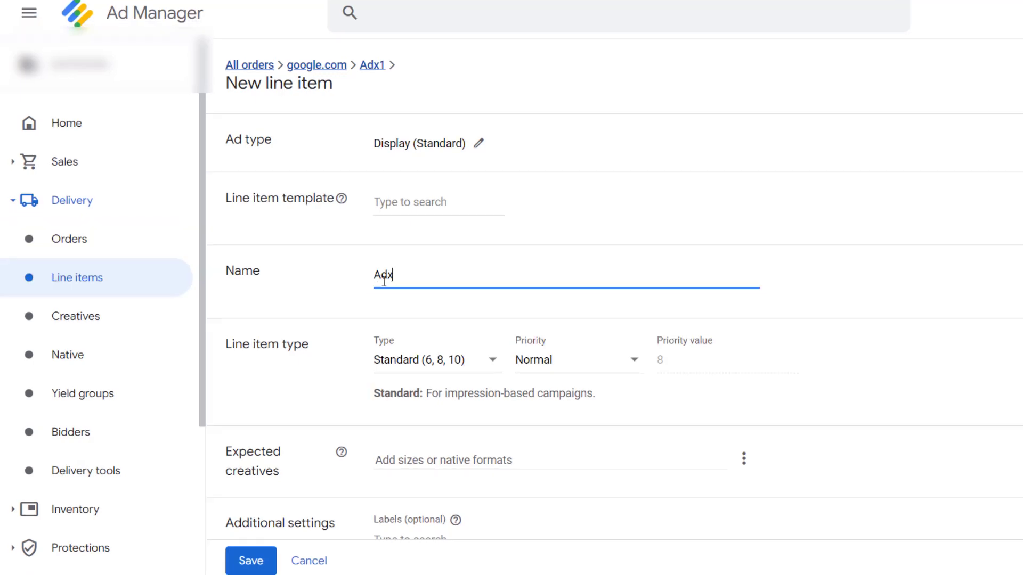
pyautogui.write('1')
# Step: Set the line item type to Ad Exchange (12) and turn on All requested sizes for the expected creatives
pyautogui.scroll(-2, 486, 354)
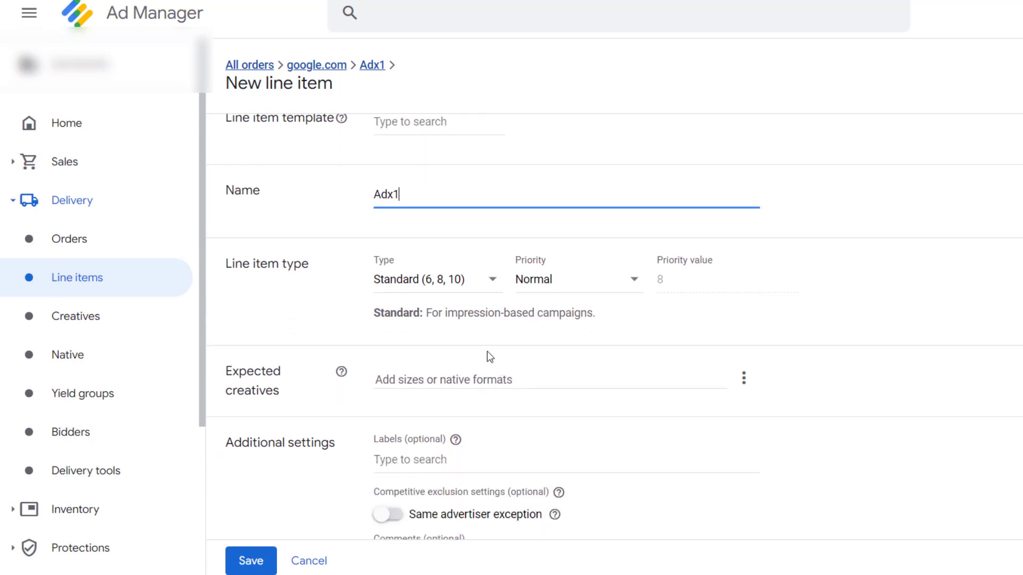
pyautogui.click(472, 278)
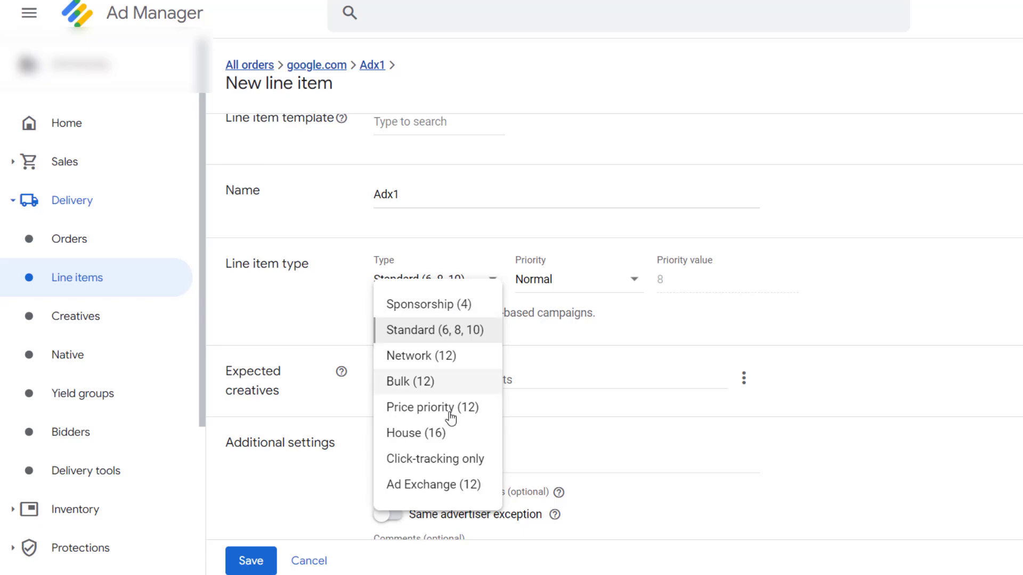
pyautogui.click(444, 493)
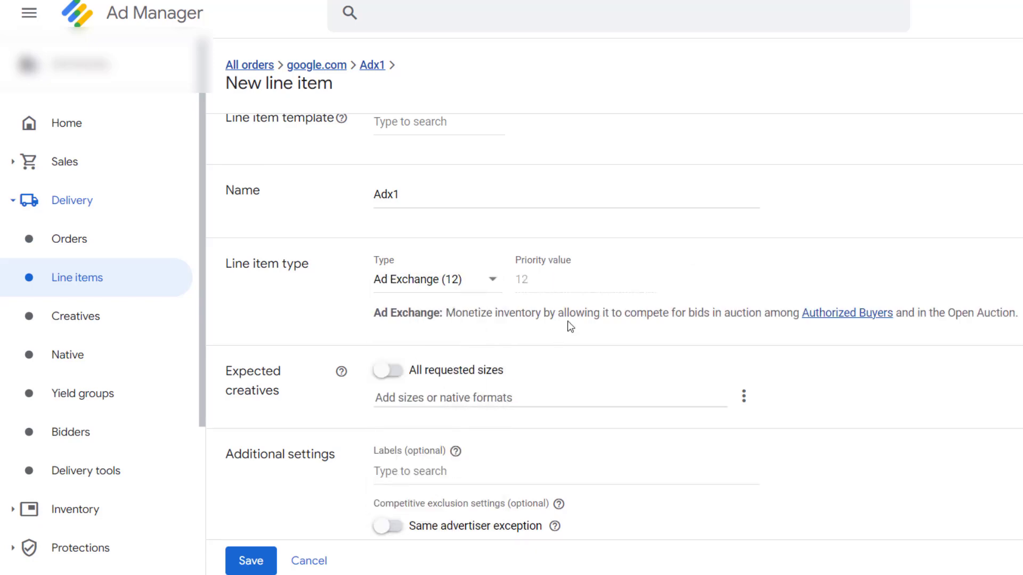
pyautogui.scroll(-2, 417, 405)
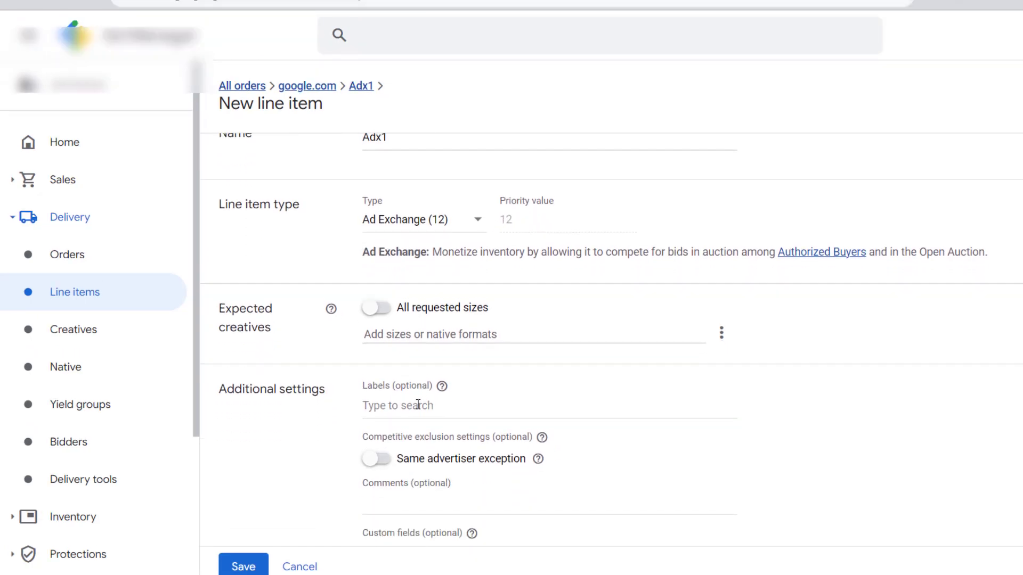
pyautogui.click(381, 302)
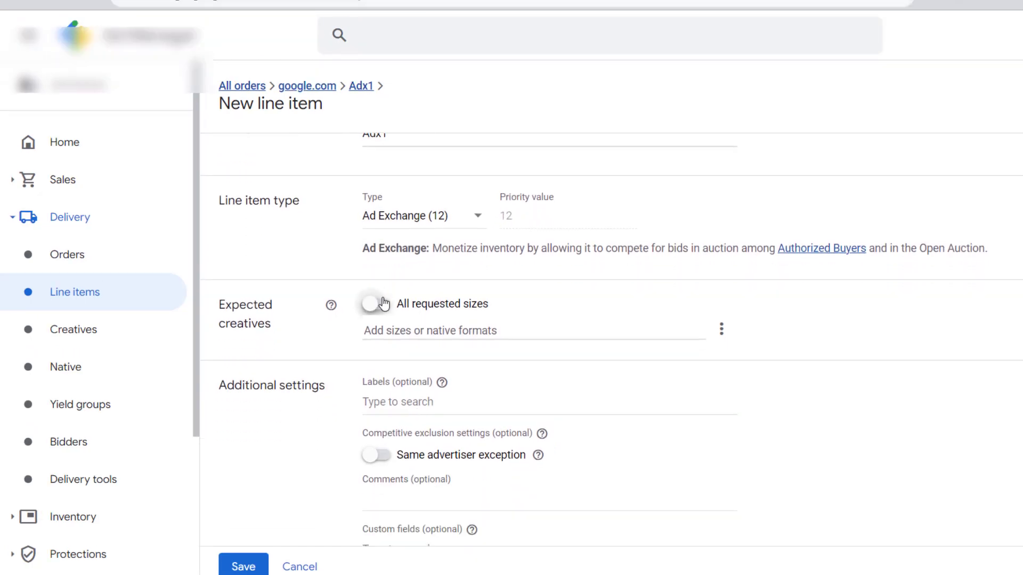
# Step: Set the line item's web property alias to Self-service AdX Display
pyautogui.scroll(-5, 546, 428)
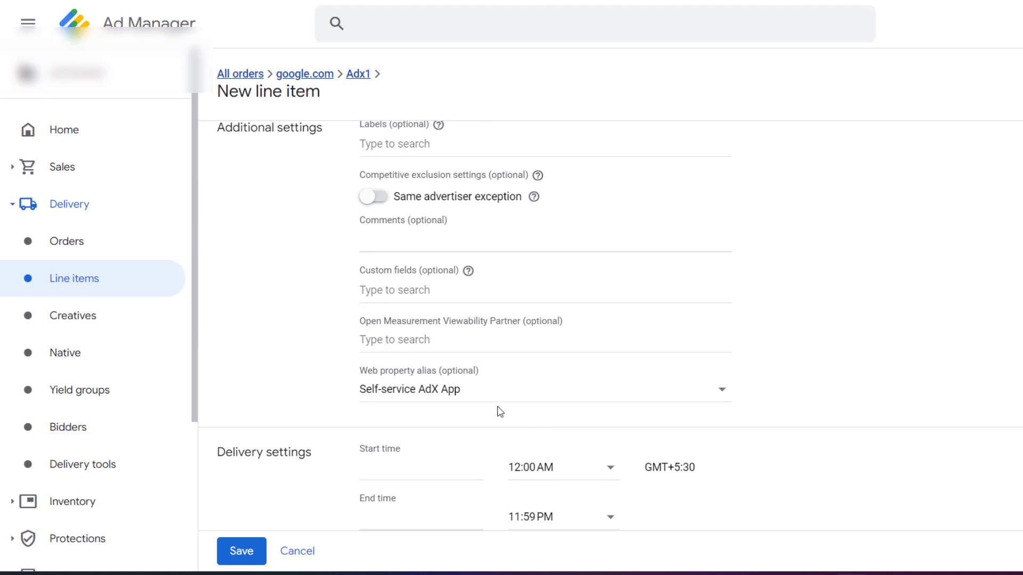
pyautogui.scroll(-1, 495, 409)
pyautogui.scroll(-3, 495, 409)
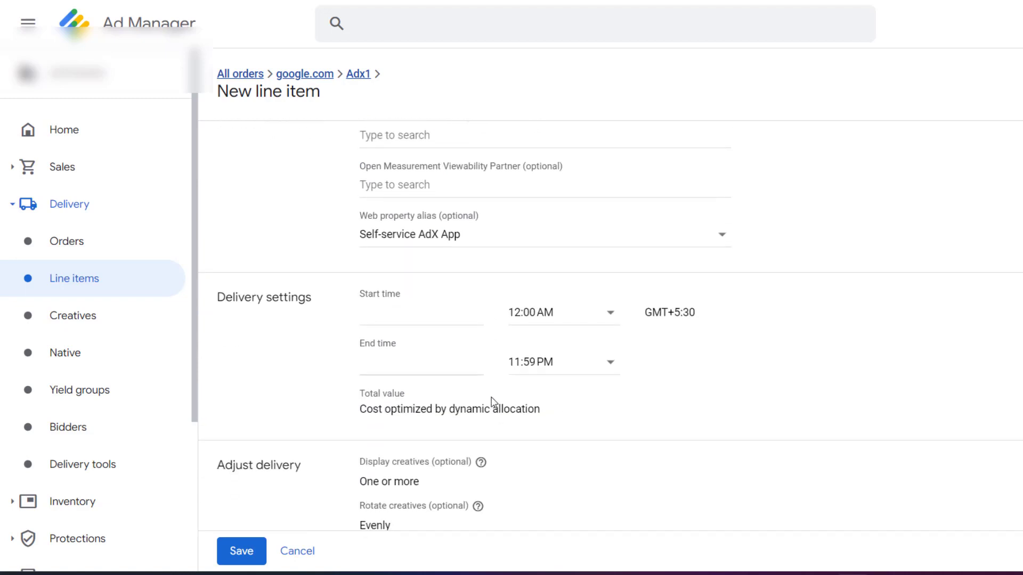
pyautogui.click(455, 241)
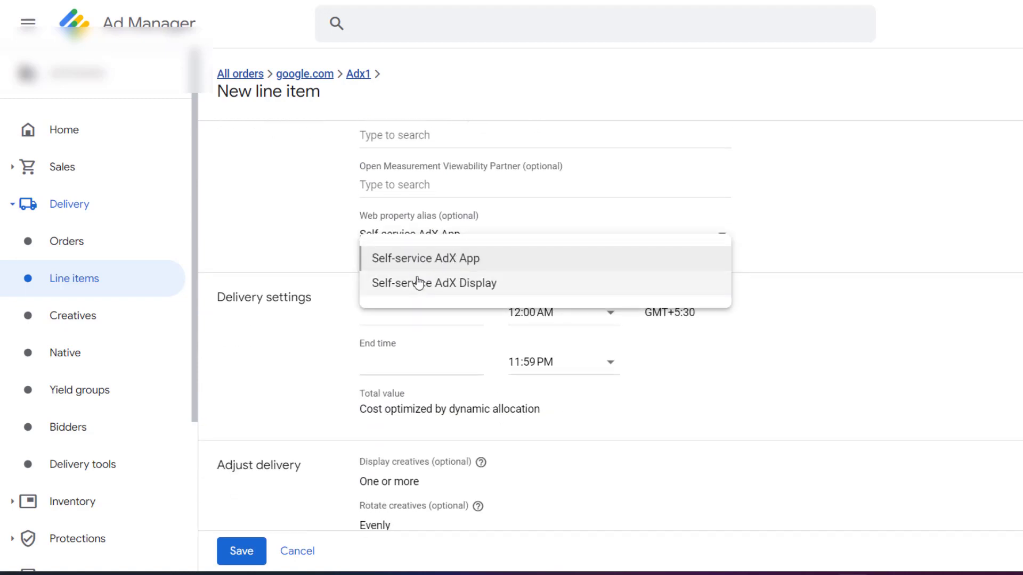
pyautogui.click(419, 283)
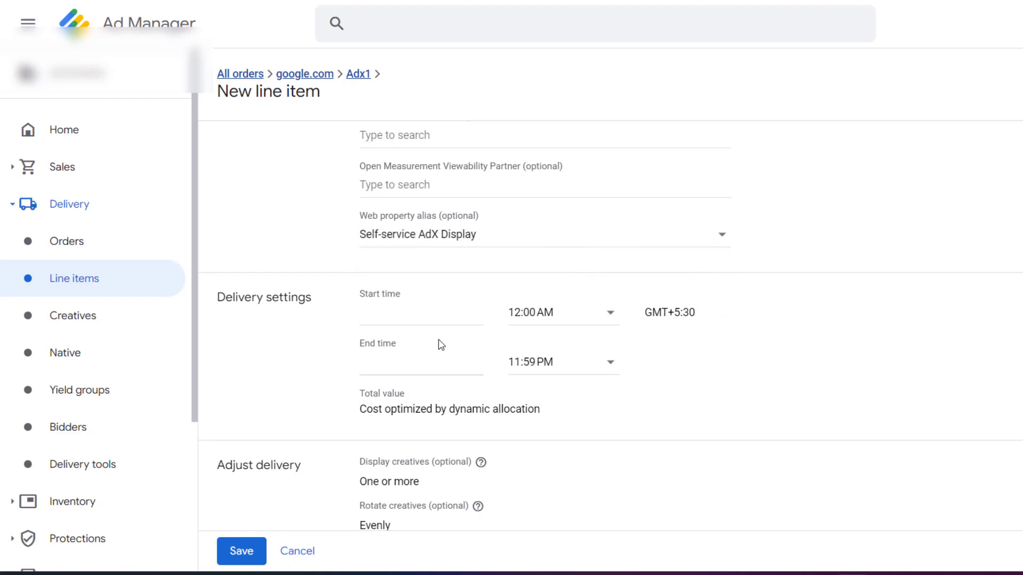
# Step: Set the line item's delivery start time to Immediately and its end time to Unlimited
pyautogui.click(432, 324)
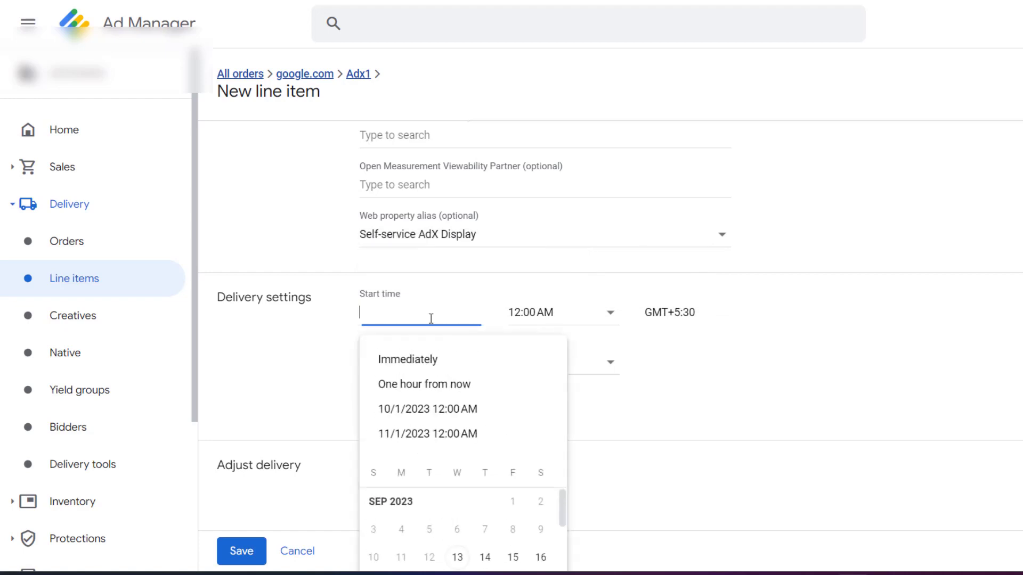
pyautogui.click(425, 359)
pyautogui.click(426, 360)
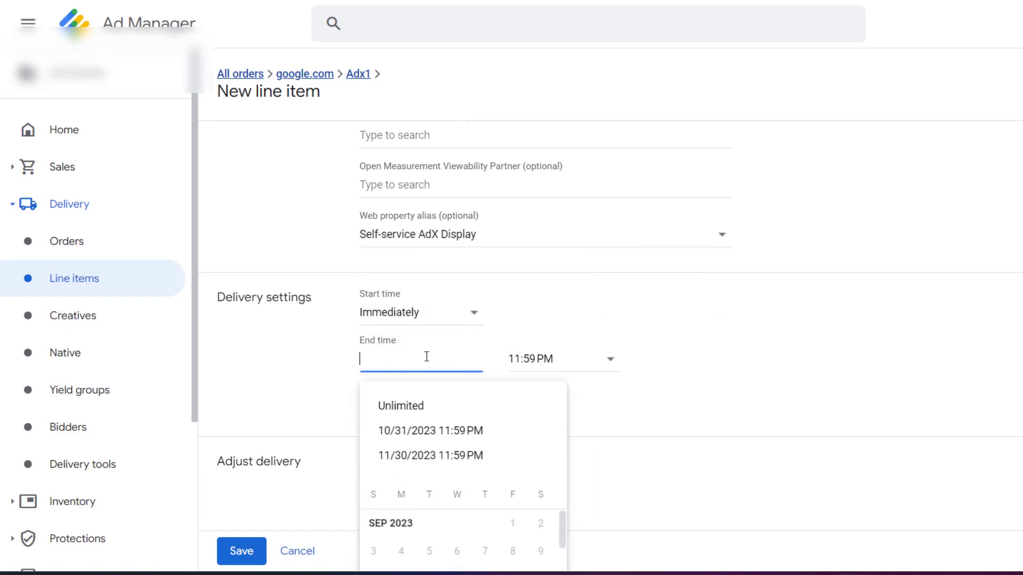
pyautogui.click(425, 415)
pyautogui.scroll(-5, 424, 417)
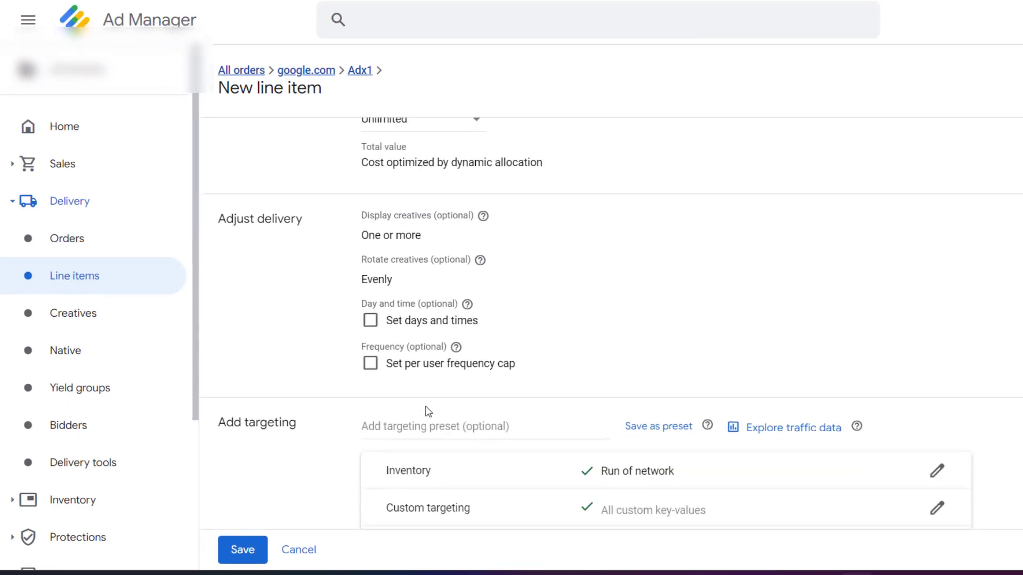
pyautogui.scroll(-5, 427, 410)
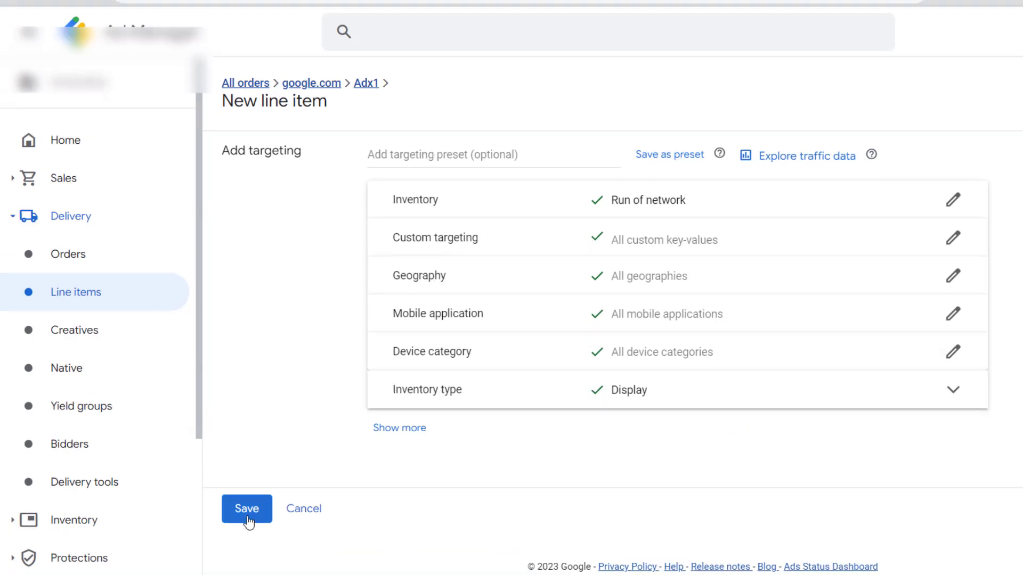
# Step: Save the line item, give it an automatically generated creative and approve the Adx1 order
pyautogui.click(249, 516)
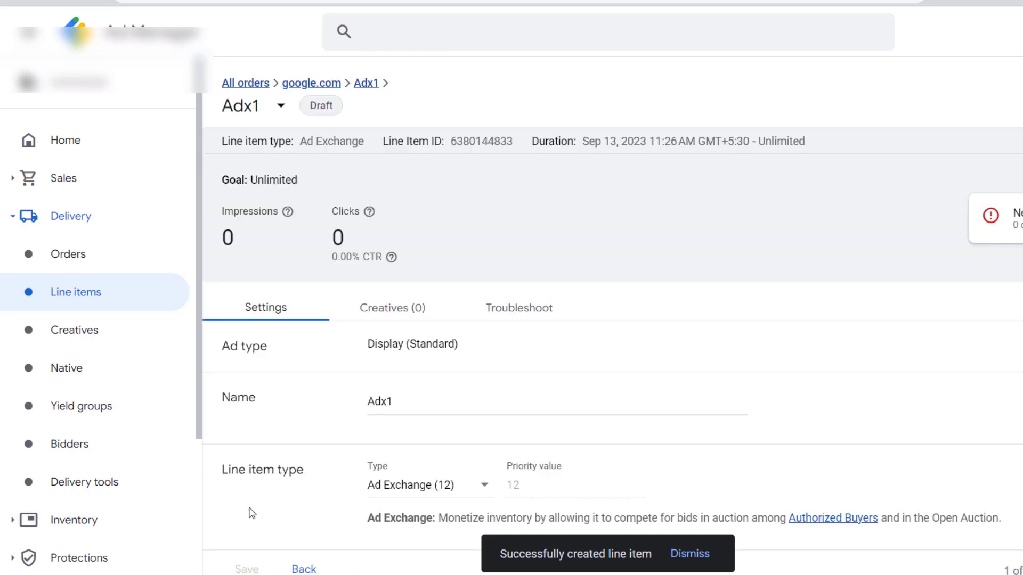
pyautogui.click(394, 315)
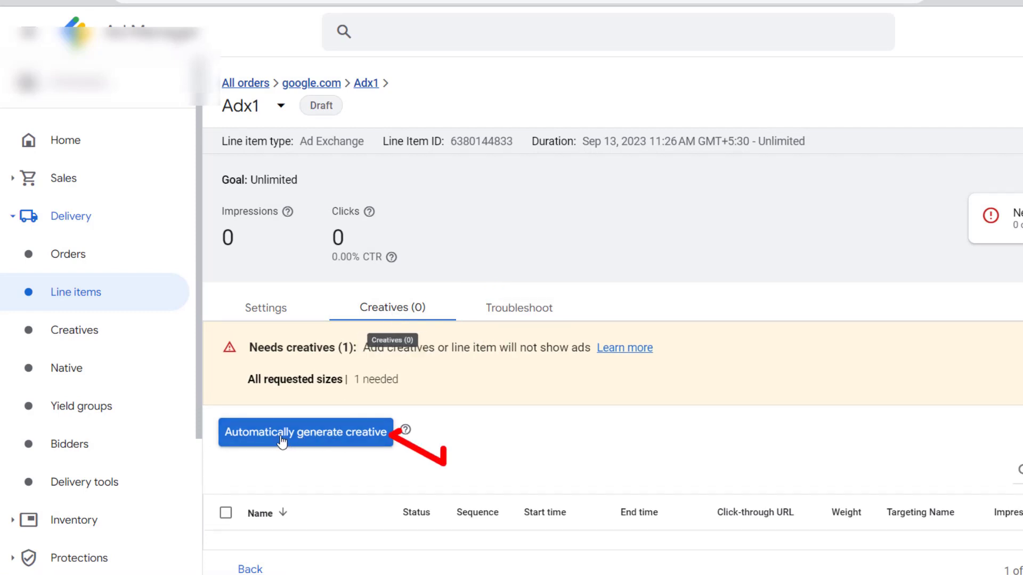
pyautogui.click(336, 432)
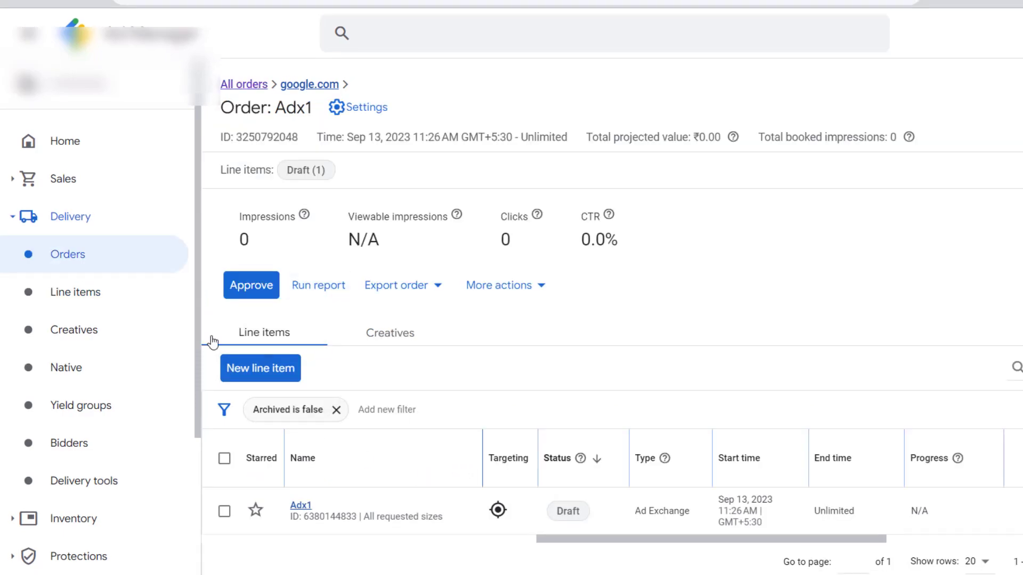
pyautogui.click(252, 292)
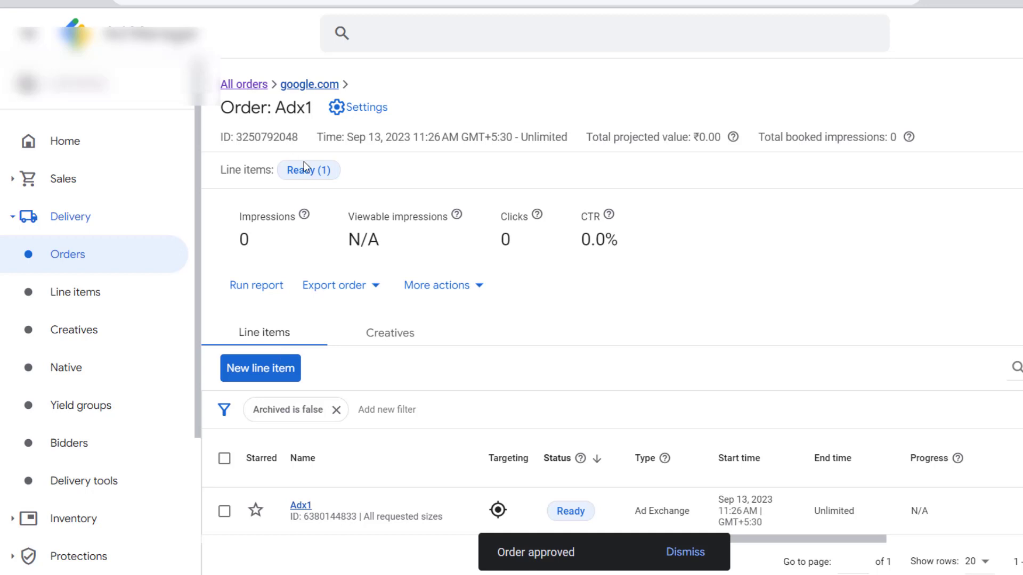
# Step: Open the list of ad units in the network's inventory
pyautogui.click(64, 141)
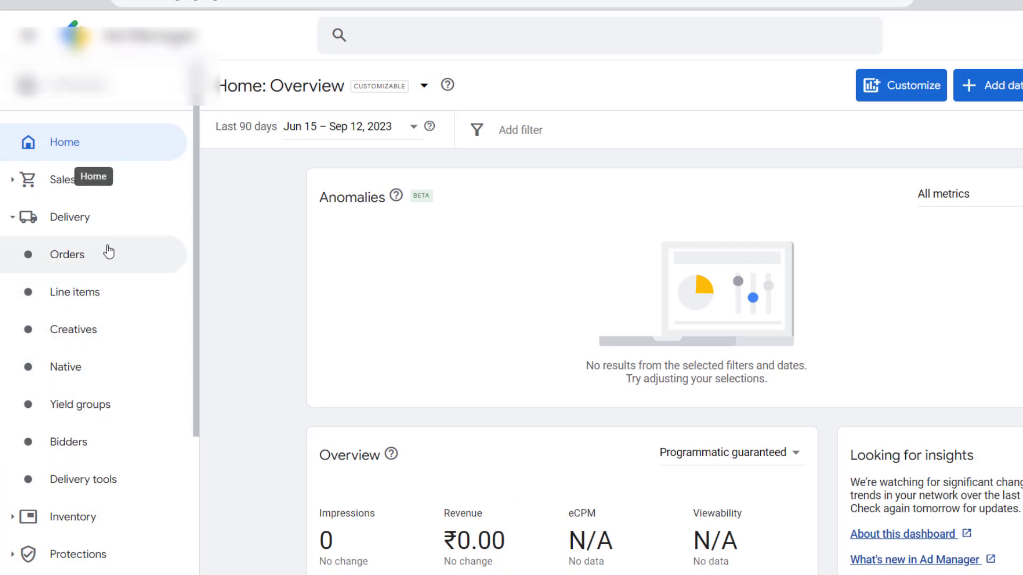
pyautogui.click(56, 182)
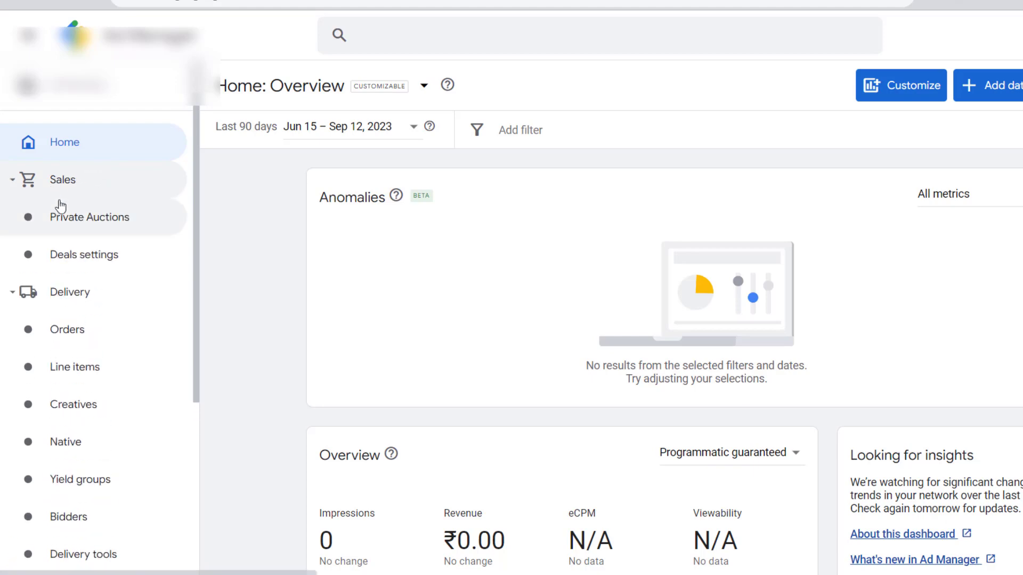
pyautogui.click(59, 181)
pyautogui.click(65, 230)
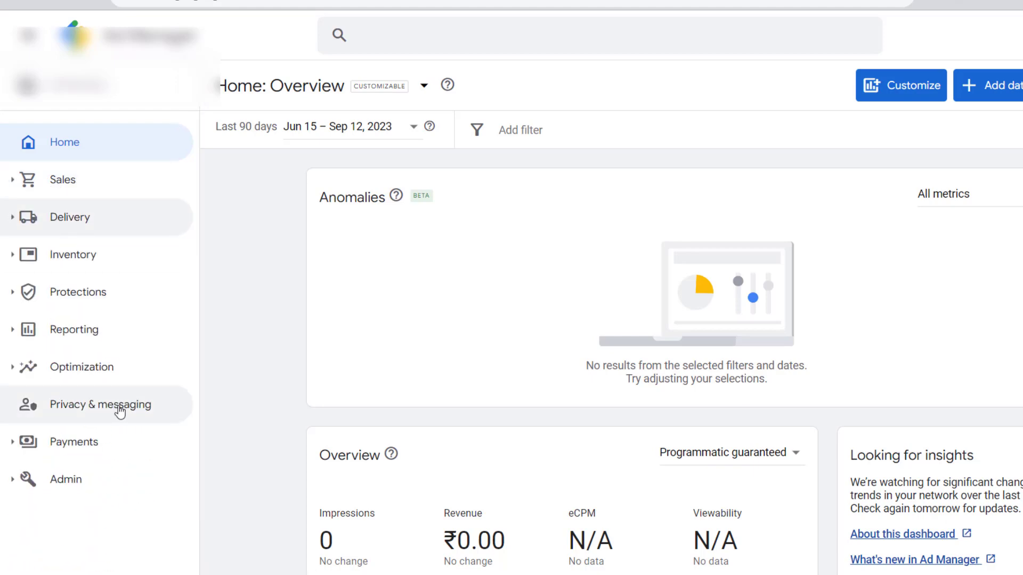
pyautogui.click(92, 267)
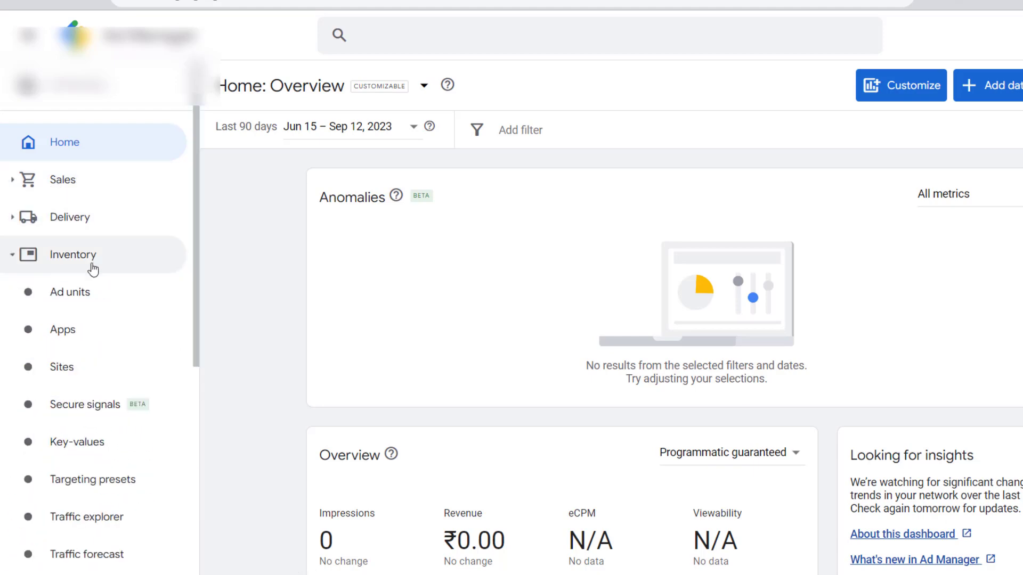
pyautogui.click(97, 302)
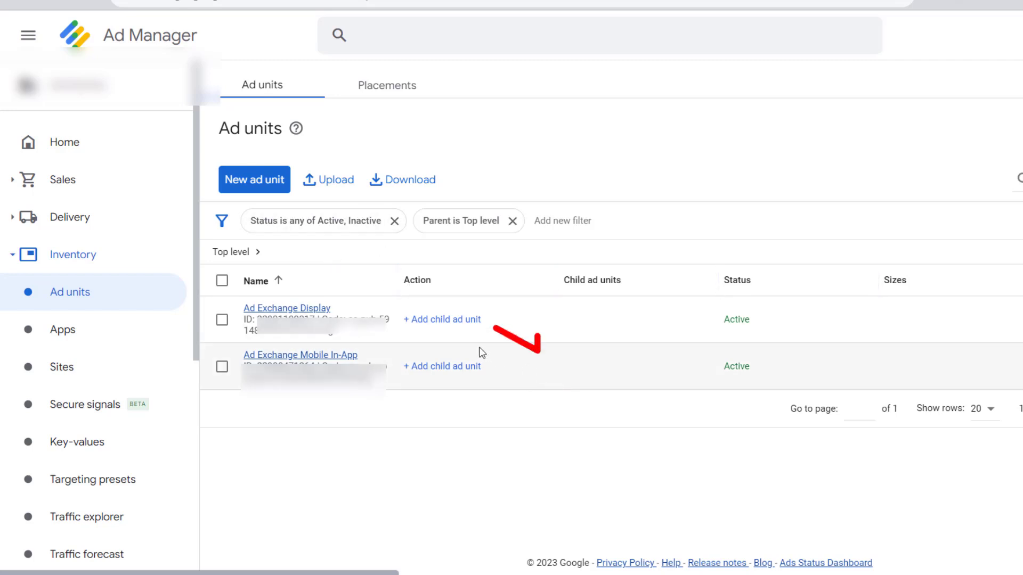
# Step: Start a child ad unit under Ad Exchange Display with "Interstitial-Ad1" as its name, code and description
pyautogui.click(469, 321)
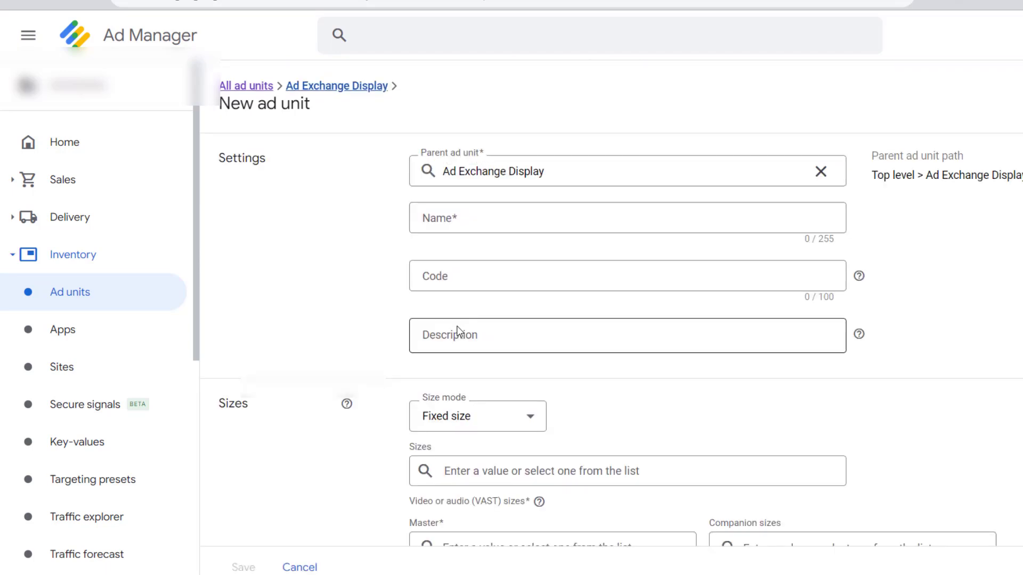
pyautogui.click(466, 216)
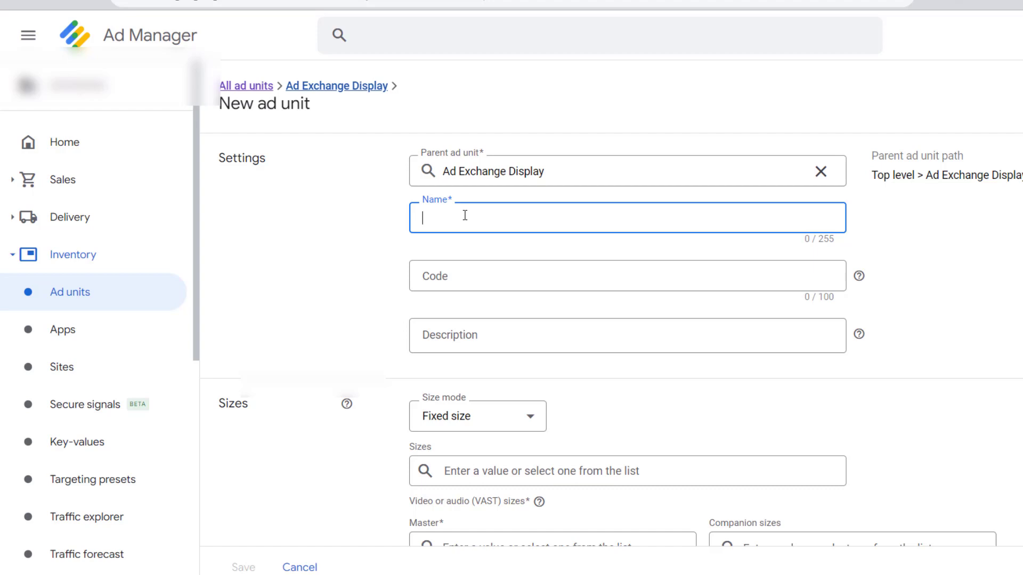
pyautogui.write('I')
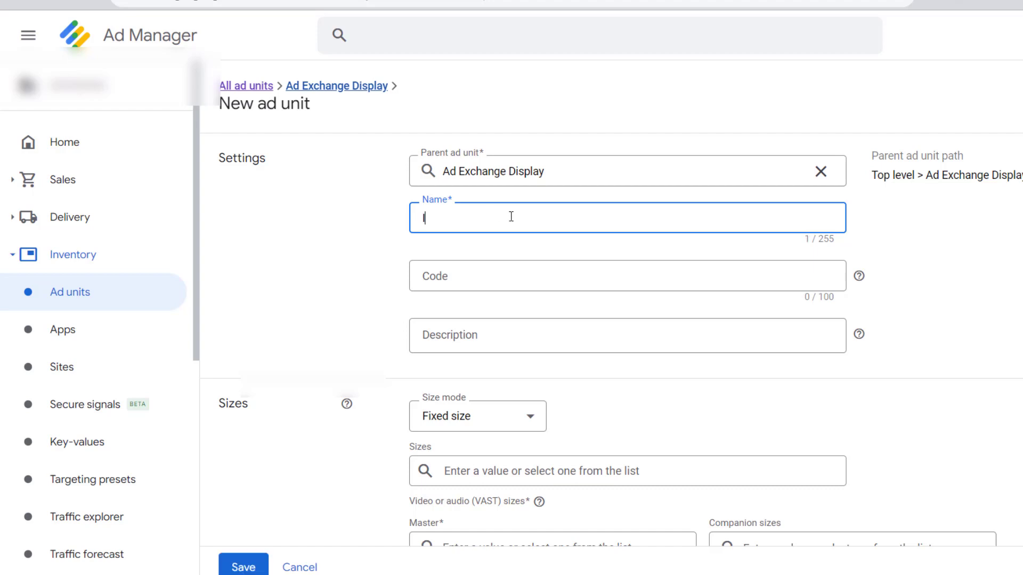
pyautogui.write('NTER')
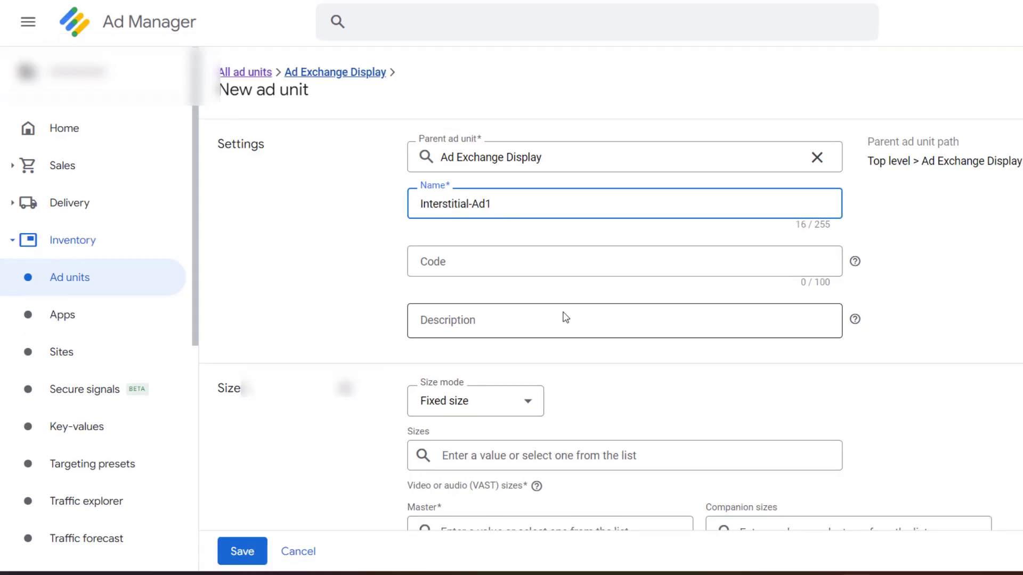
pyautogui.rightClick(515, 275)
pyautogui.click(567, 109)
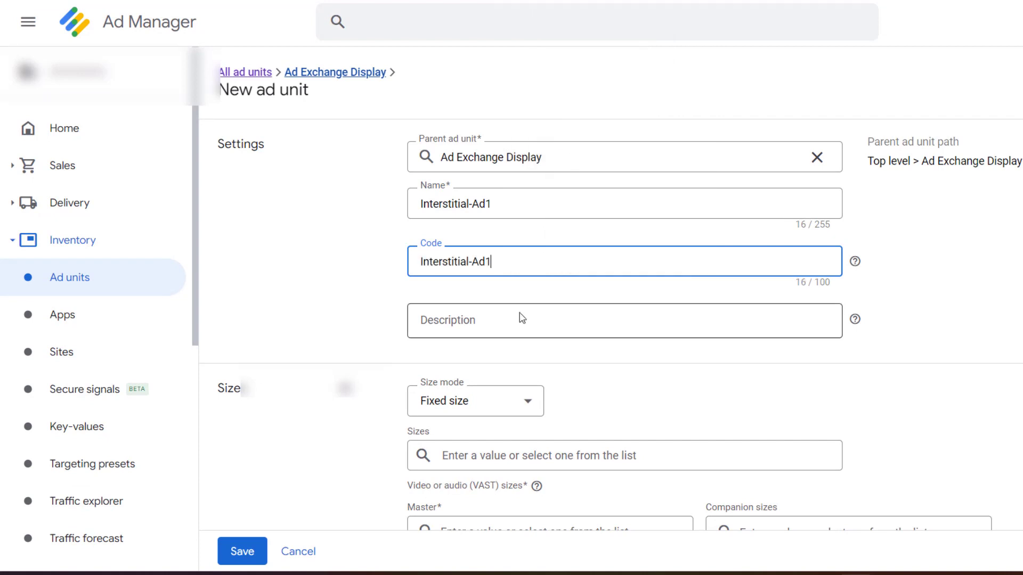
pyautogui.click(521, 318)
pyautogui.rightClick(517, 331)
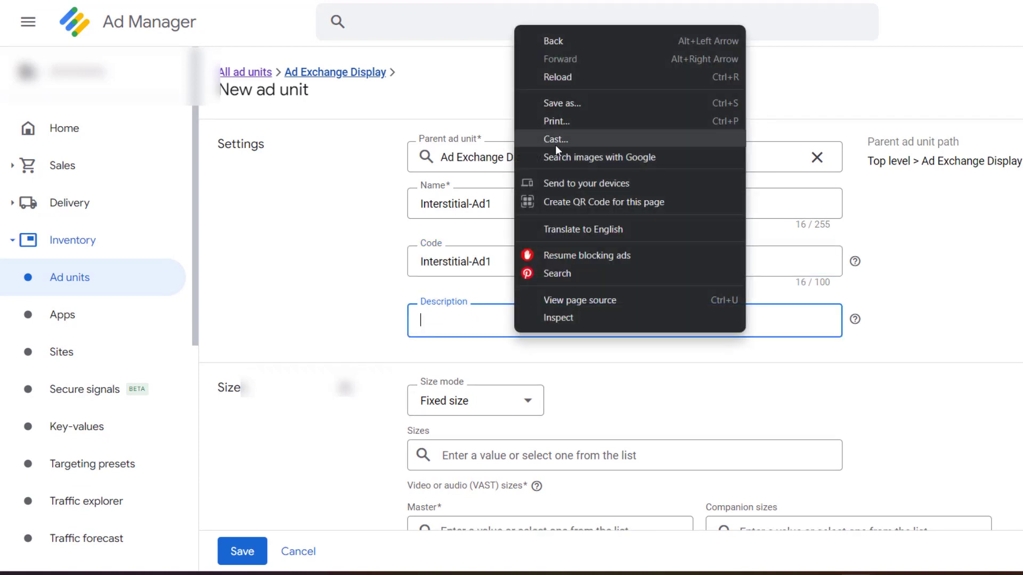
pyautogui.rightClick(437, 324)
pyautogui.click(464, 171)
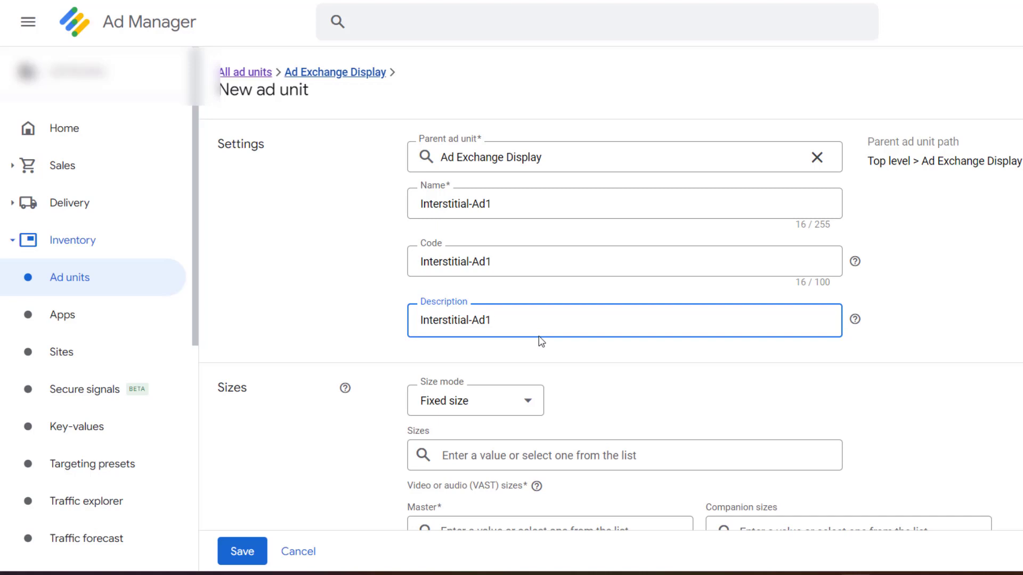
# Step: Add the fixed size 1024x768 (Tablet Landscape Full Screen) to the new ad unit and save it
pyautogui.scroll(-2, 639, 411)
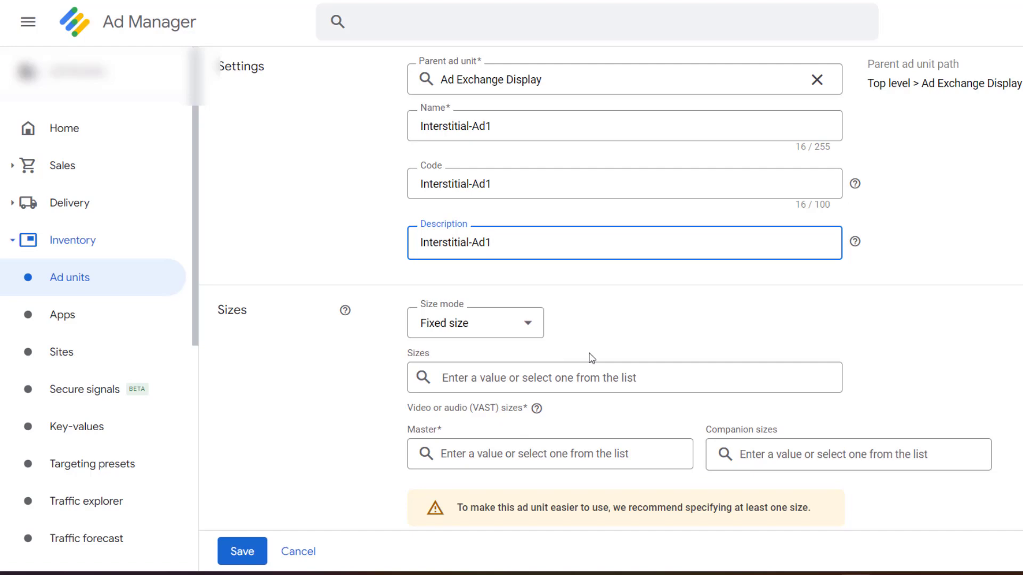
pyautogui.click(642, 377)
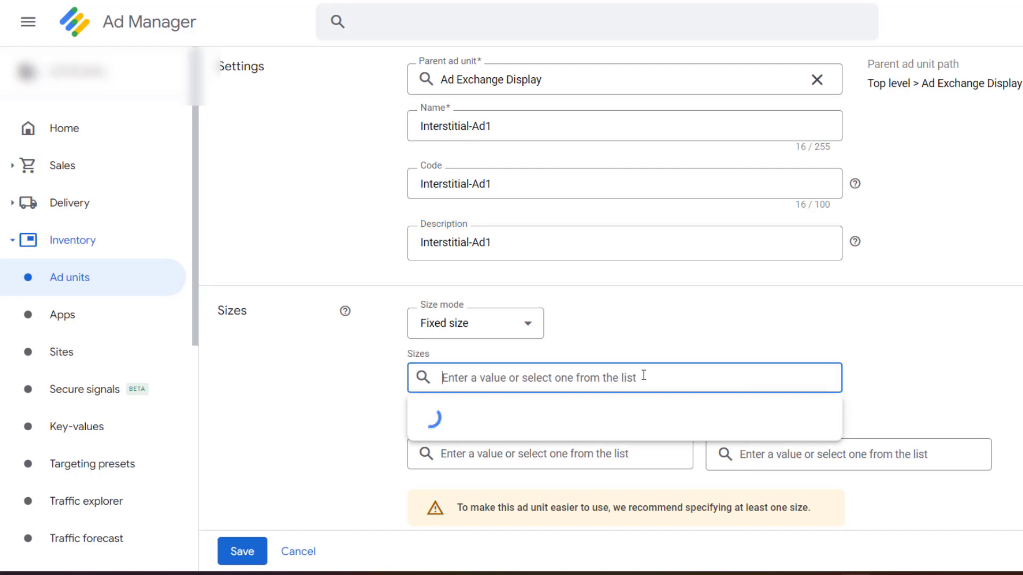
pyautogui.scroll(-5, 525, 327)
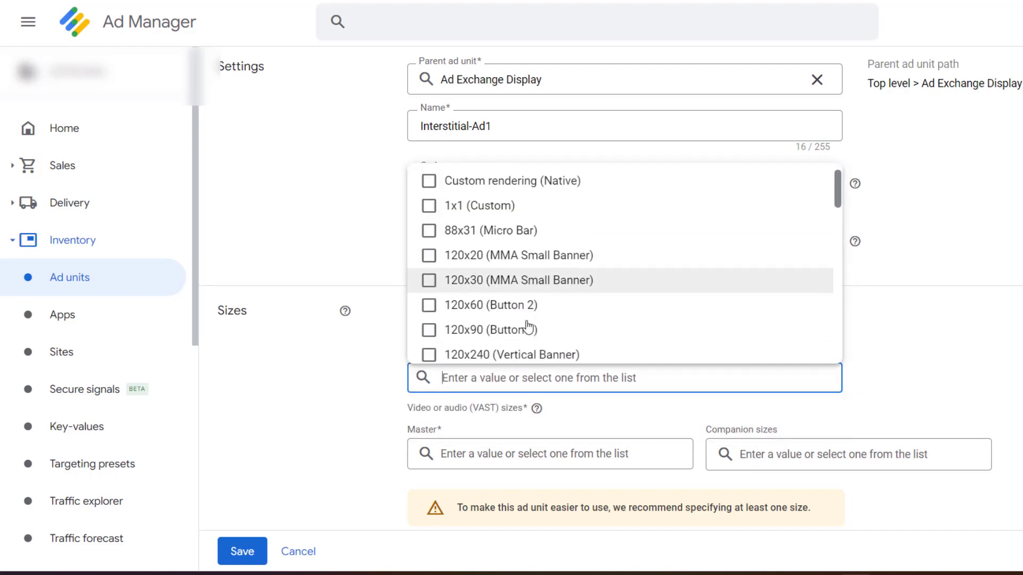
pyautogui.scroll(-10, 525, 328)
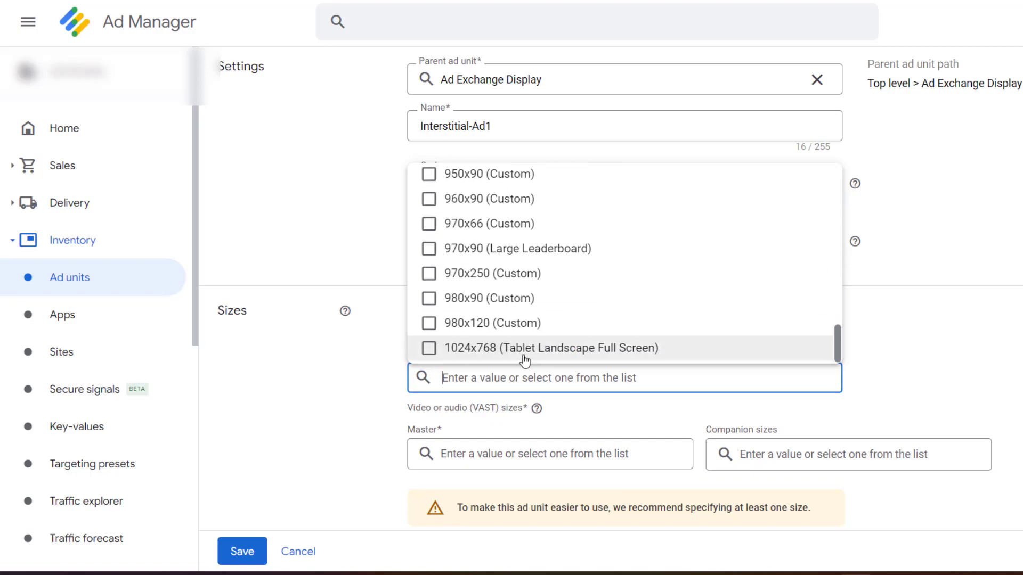
pyautogui.click(525, 352)
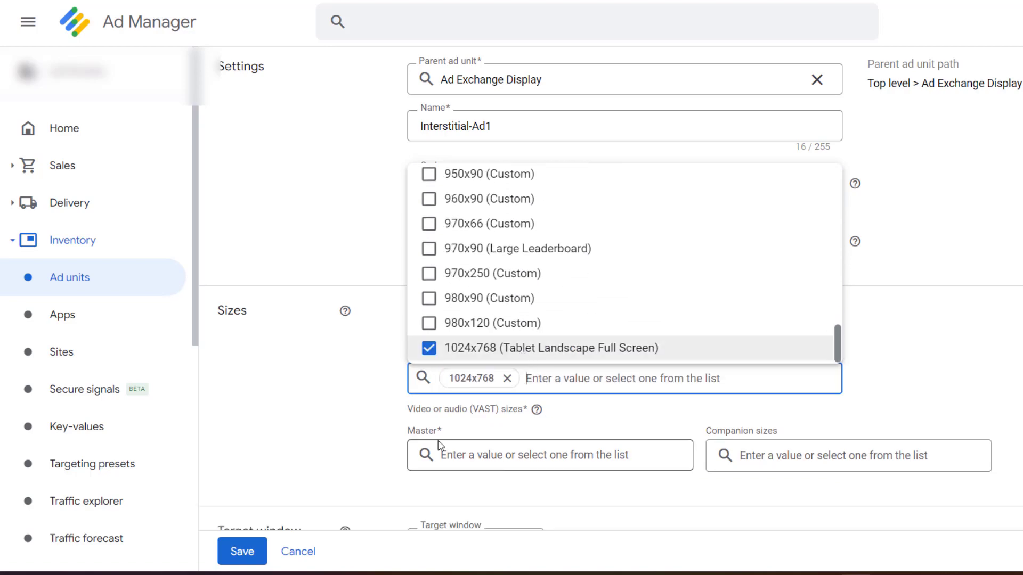
pyautogui.click(366, 428)
pyautogui.scroll(-7, 316, 507)
pyautogui.scroll(-10, 316, 507)
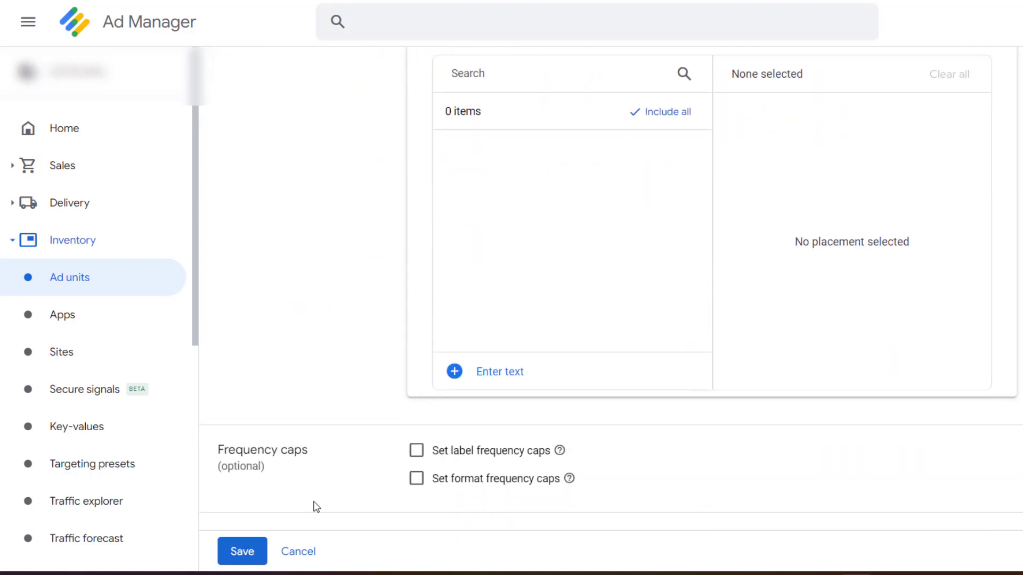
pyautogui.scroll(5, 319, 506)
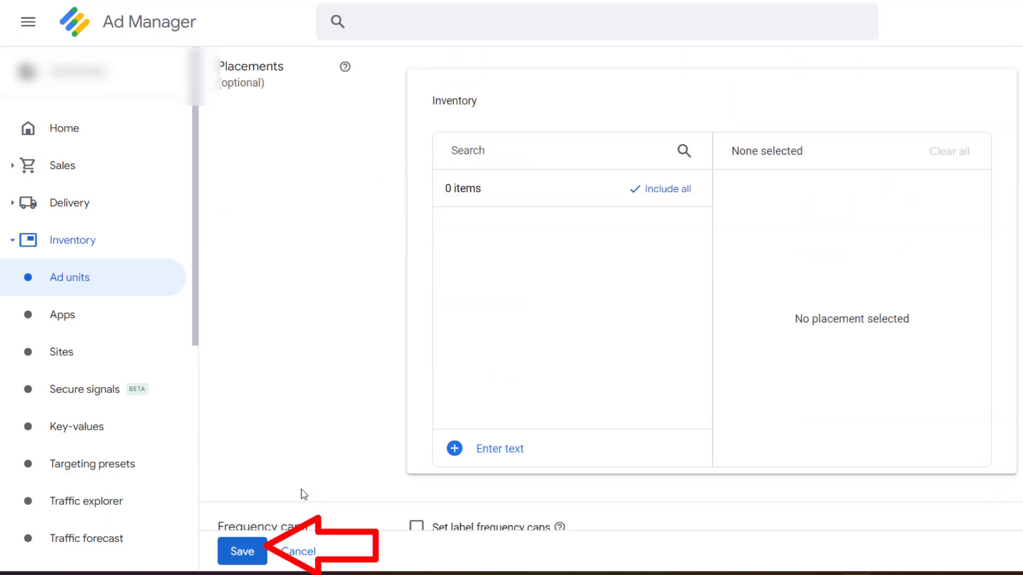
pyautogui.scroll(-7, 288, 496)
pyautogui.click(255, 496)
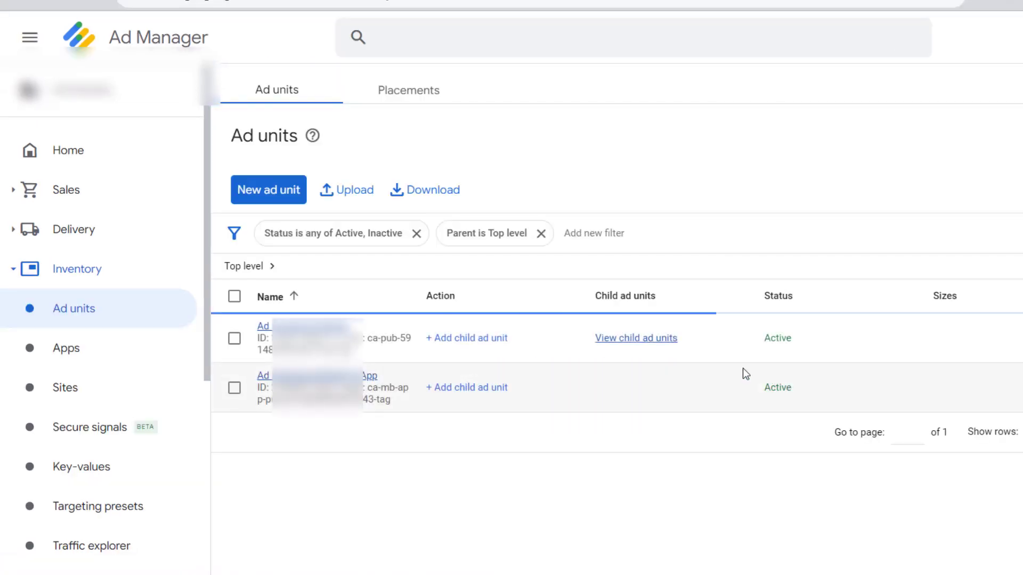
# Step: Begin generating tags for the Interstitial-Ad1 child ad unit with the Google Publisher Tag type
pyautogui.click(630, 342)
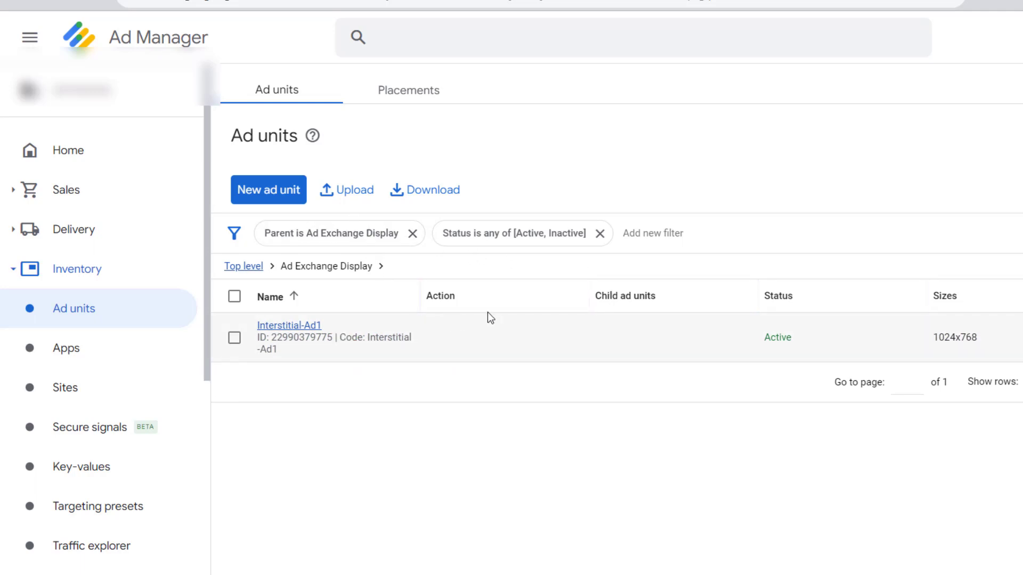
pyautogui.click(538, 333)
pyautogui.click(686, 185)
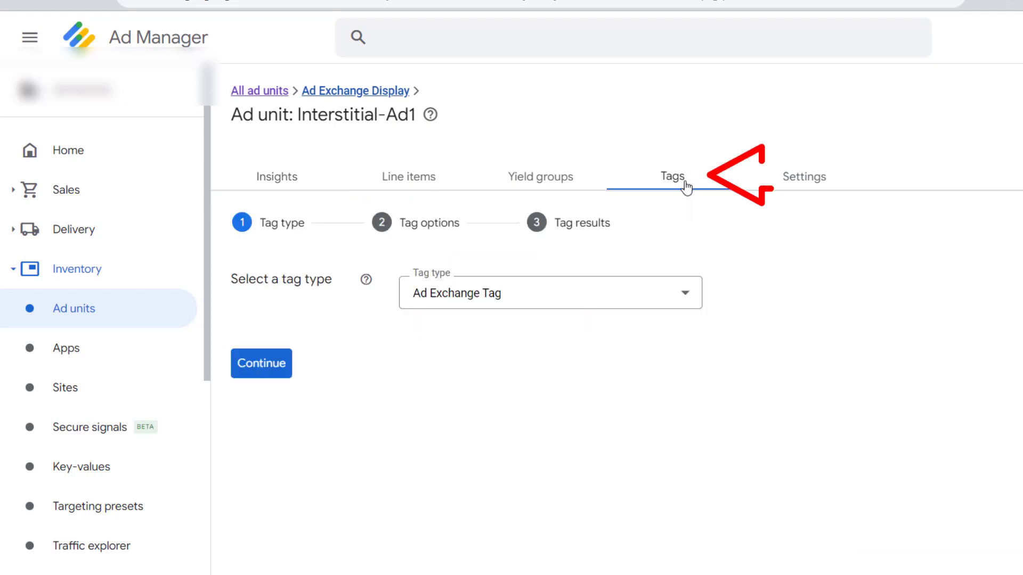
pyautogui.click(517, 313)
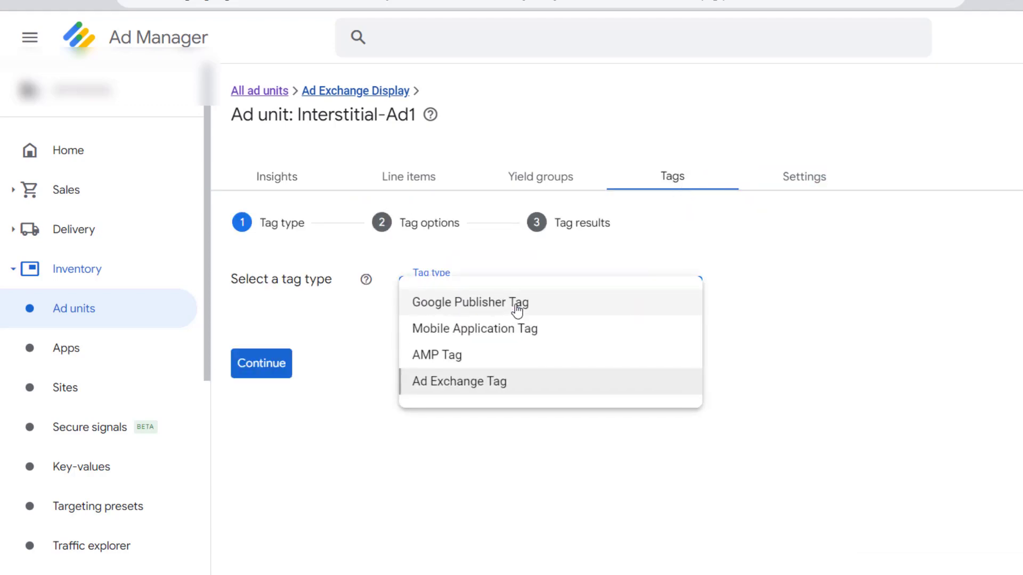
pyautogui.click(518, 309)
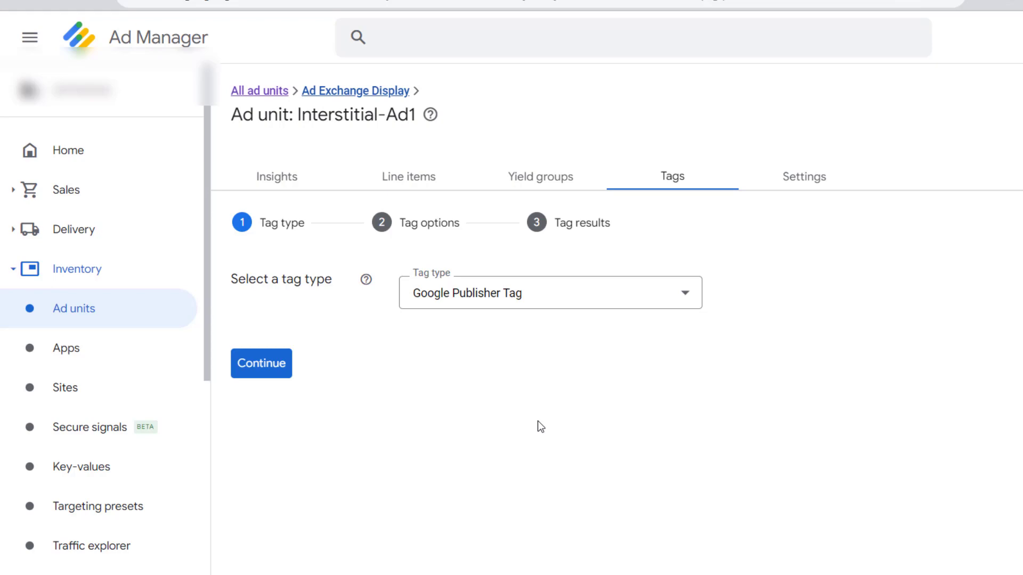
pyautogui.click(269, 365)
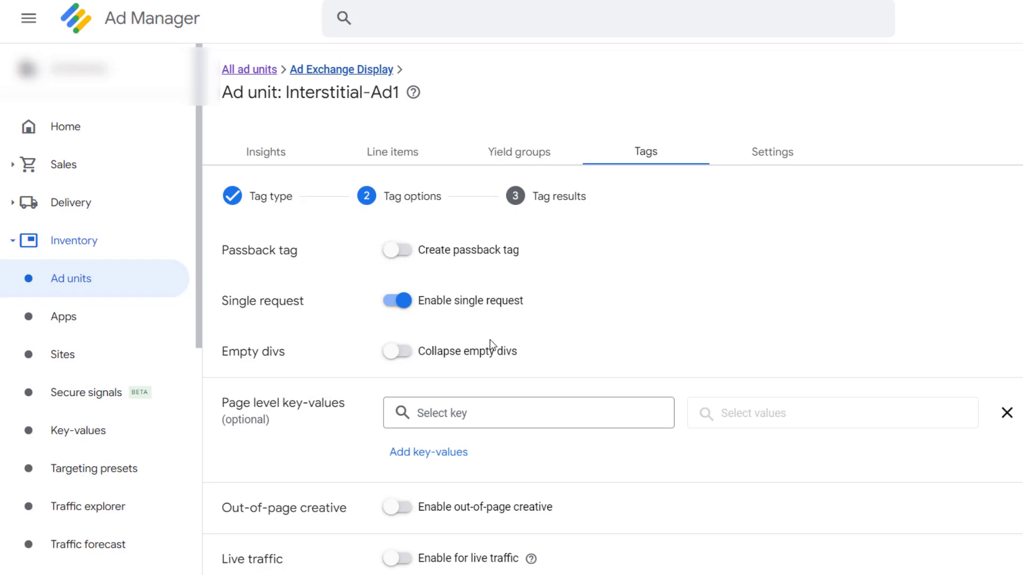
# Step: Enable the tag for live traffic and generate the document header and body code
pyautogui.scroll(-5, 498, 376)
pyautogui.click(413, 328)
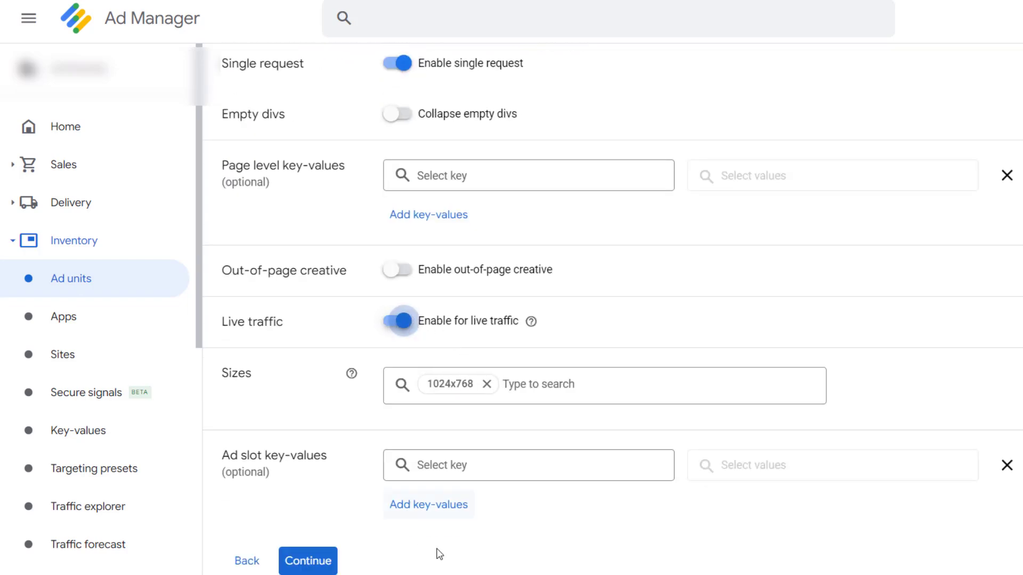
pyautogui.scroll(-3, 436, 549)
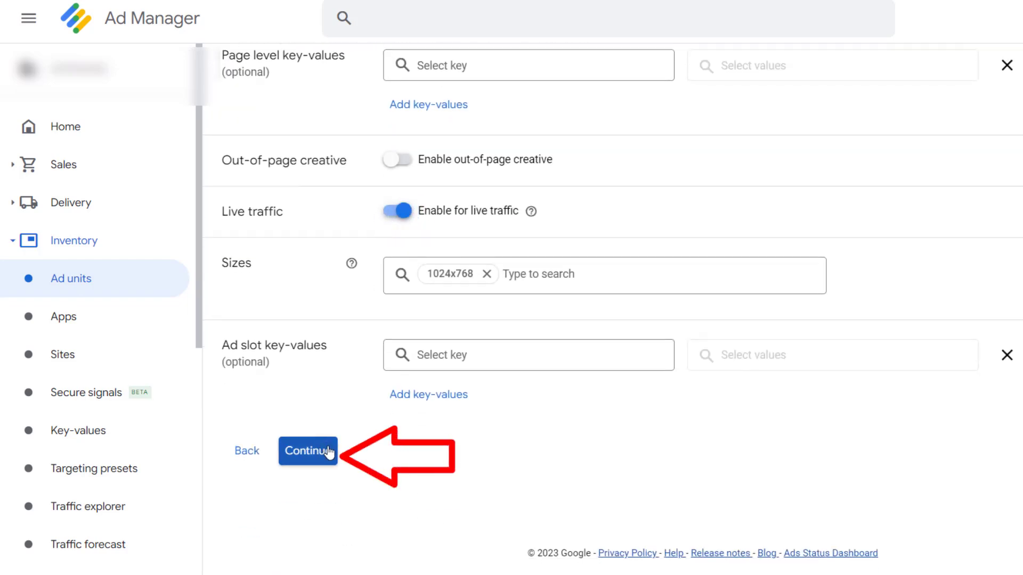
pyautogui.click(327, 450)
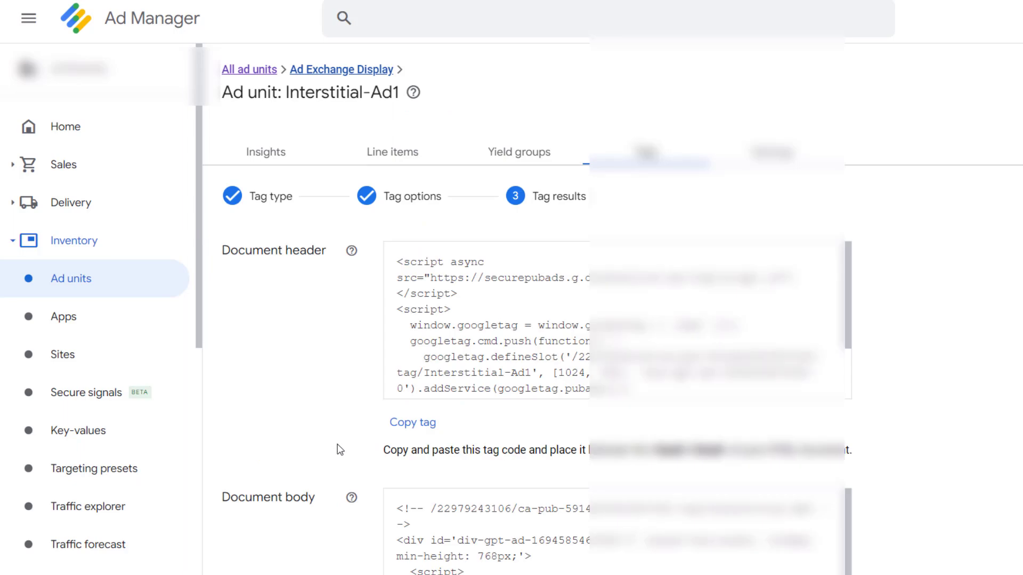
pyautogui.scroll(-4, 340, 450)
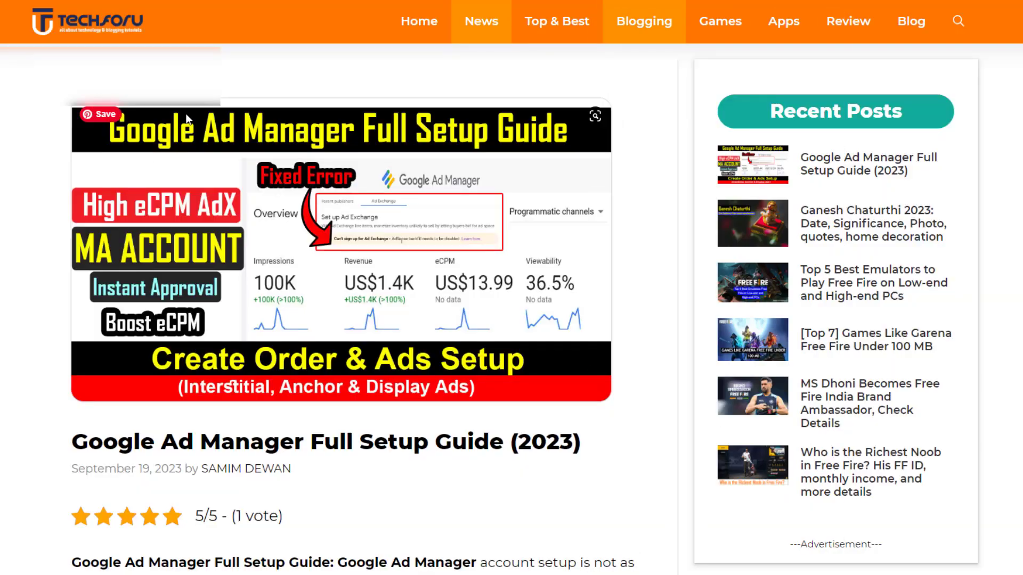
# Step: Go through the Google Ad Manager Full Setup Guide article to its Interstitial Ads section and the Interstitial Ads code link
pyautogui.scroll(-20, 174, 234)
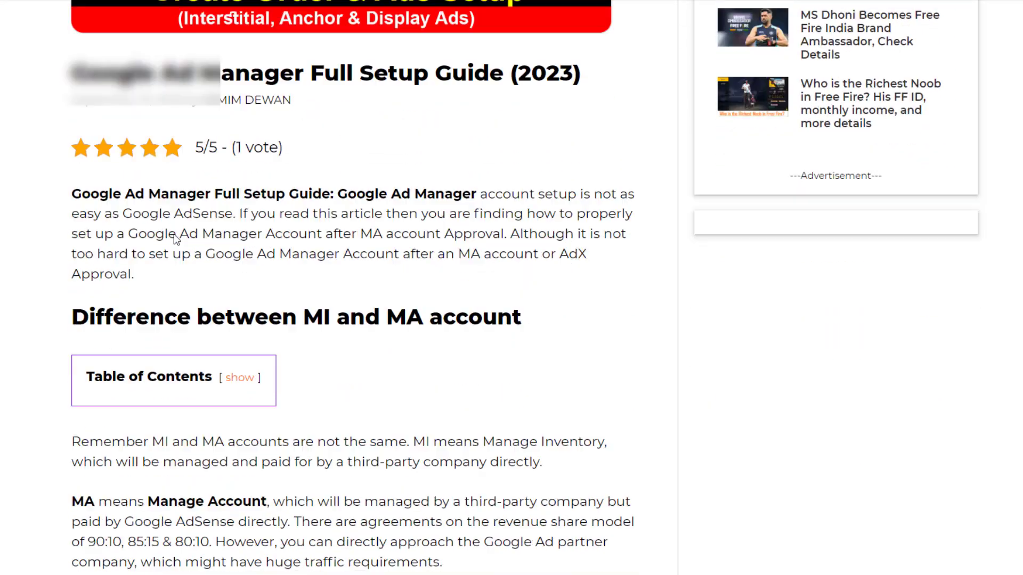
pyautogui.scroll(-20, 174, 234)
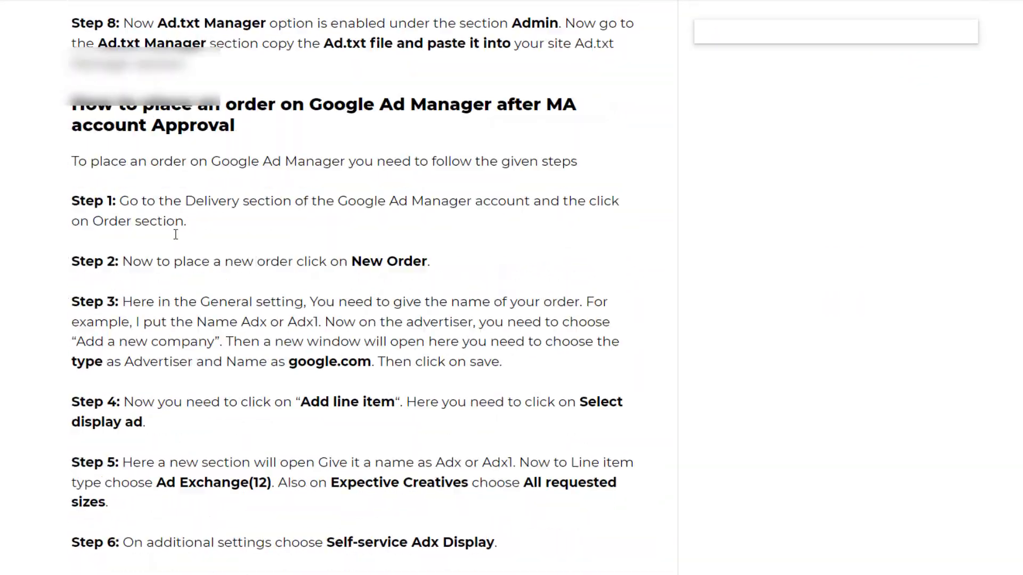
pyautogui.scroll(-11, 175, 234)
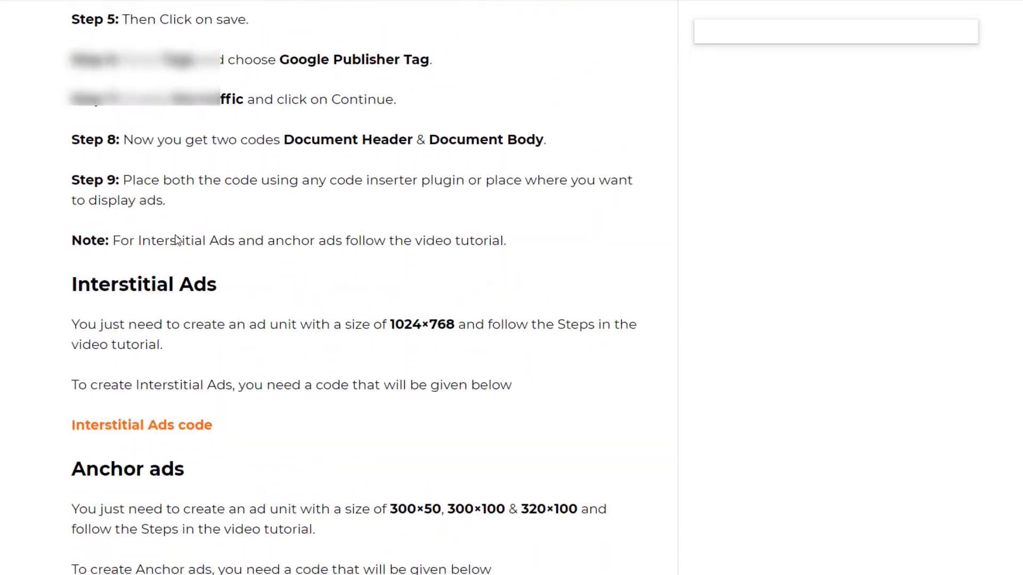
pyautogui.rightClick(170, 351)
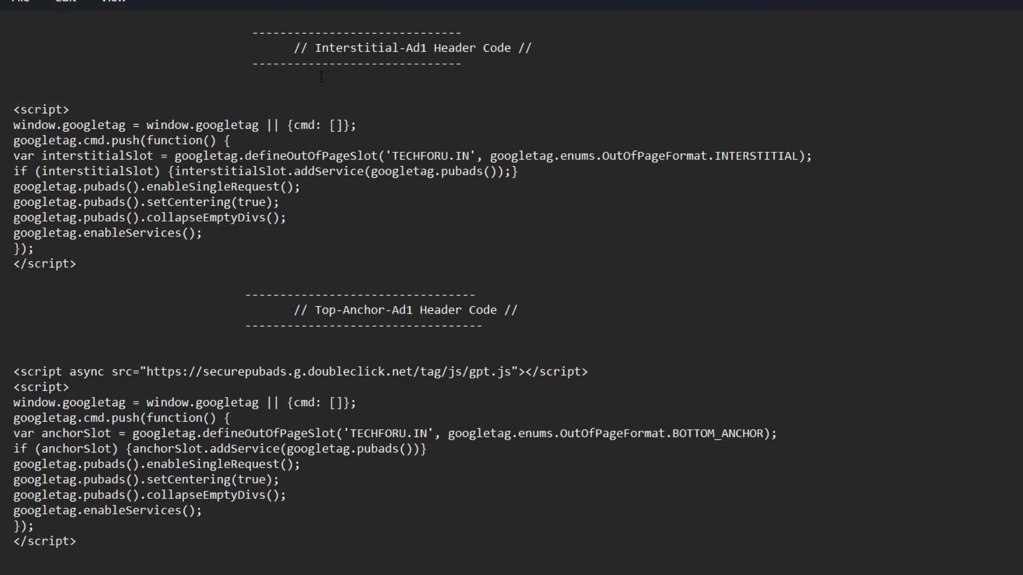
# Step: Examine the Interstitial-Ad1 and Top-Anchor-Ad1 header code sections in the text file, highlighting the complete interstitial script
pyautogui.moveTo(314, 49); pyautogui.dragTo(505, 49)
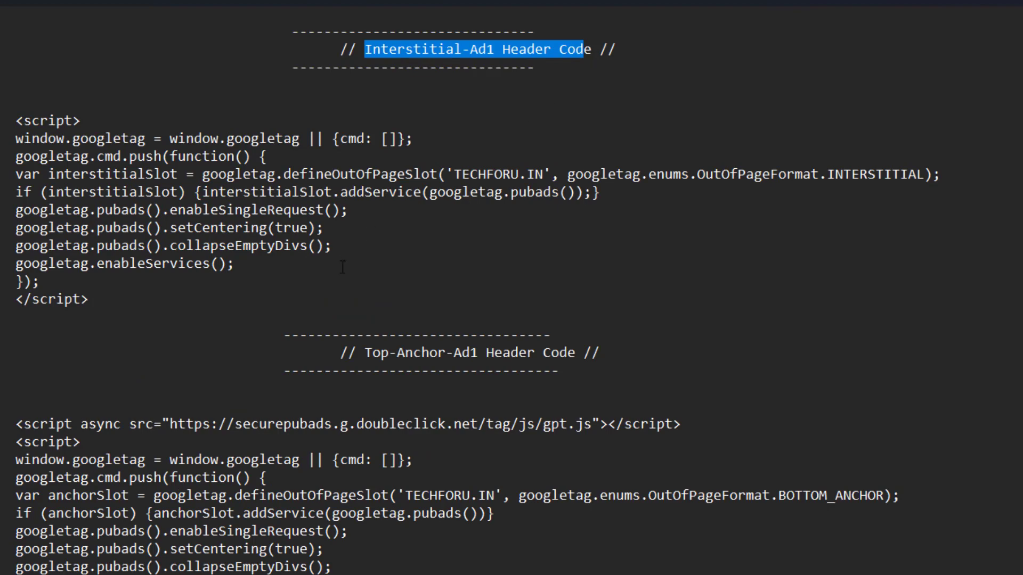
pyautogui.moveTo(356, 353); pyautogui.dragTo(585, 369)
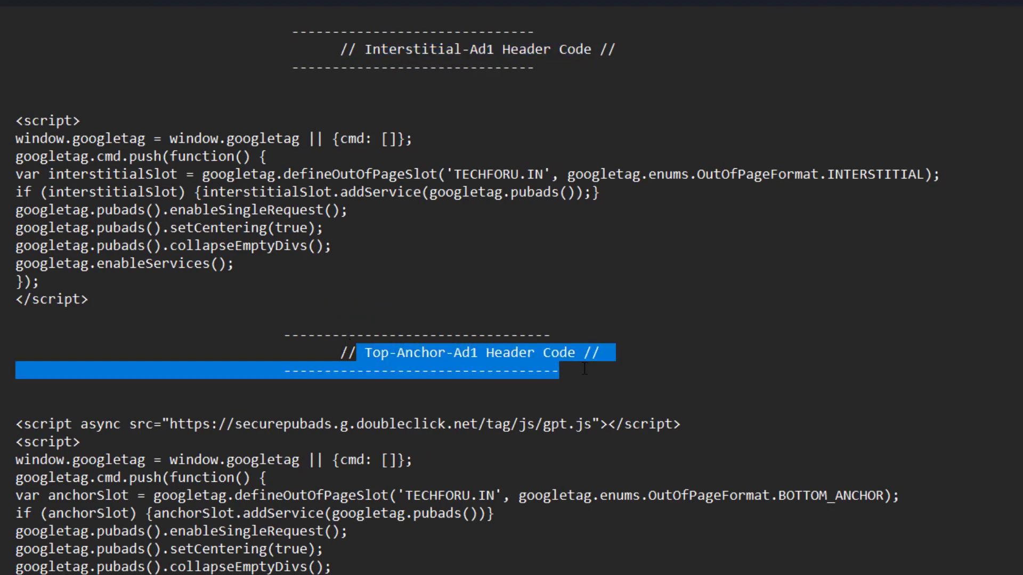
pyautogui.click(396, 67)
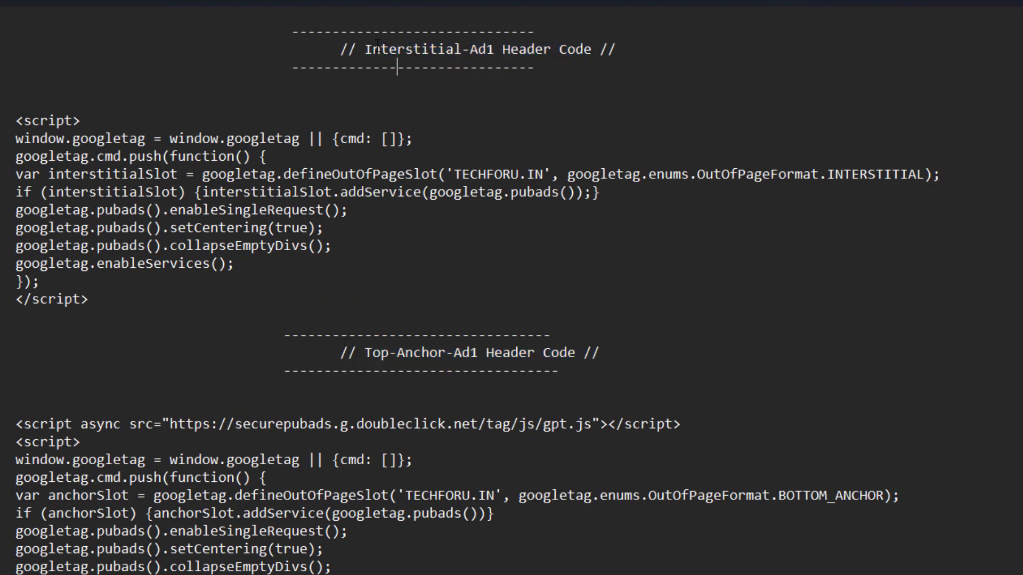
pyautogui.moveTo(365, 49); pyautogui.dragTo(637, 60)
pyautogui.click(17, 120)
pyautogui.moveTo(17, 120); pyautogui.dragTo(89, 300)
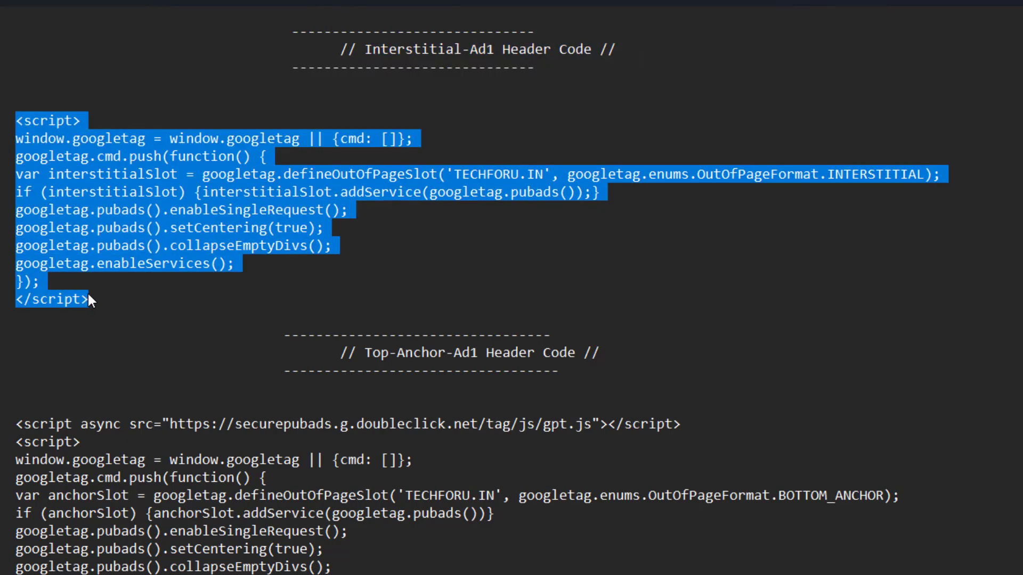
pyautogui.click(88, 298)
# Step: Select the TECHFORU.IN placeholder in the interstitial script and copy the Interstitial-Ad1 ad unit path from the generated document header
pyautogui.moveTo(458, 175); pyautogui.dragTo(545, 174)
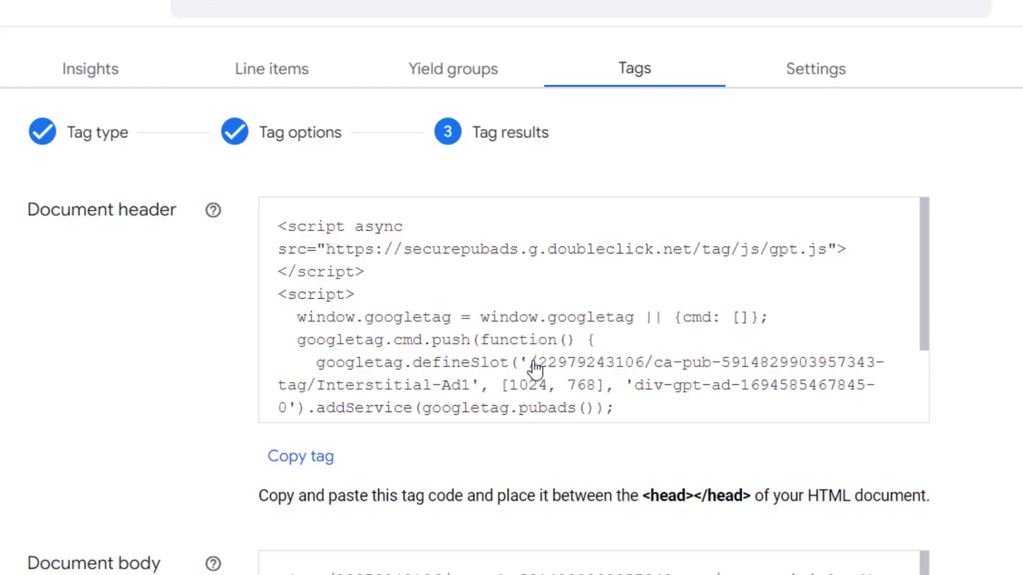
pyautogui.moveTo(534, 364); pyautogui.dragTo(474, 394)
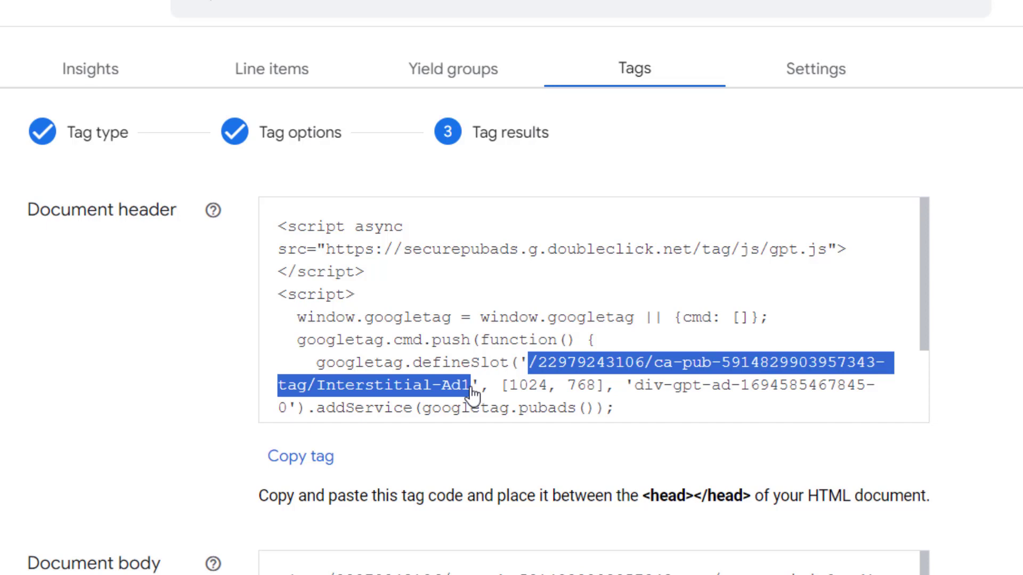
pyautogui.rightClick(473, 395)
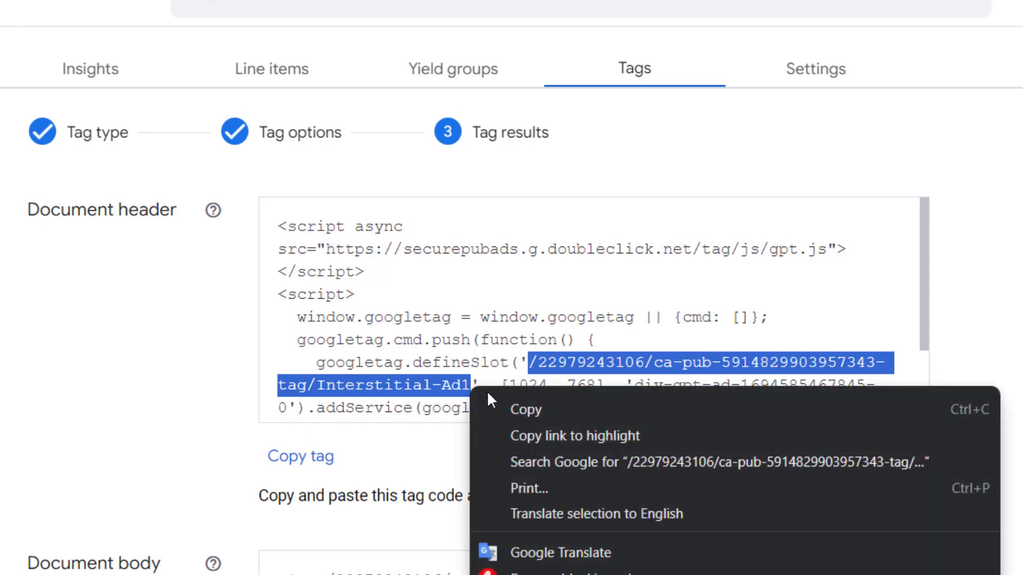
pyautogui.click(494, 409)
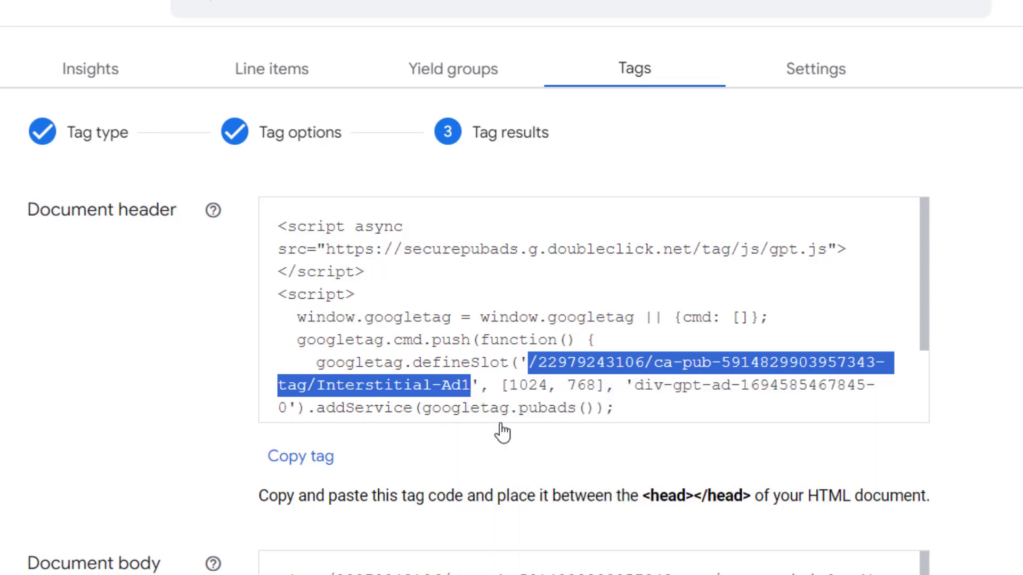
pyautogui.hotkey('alt', 'Tab')
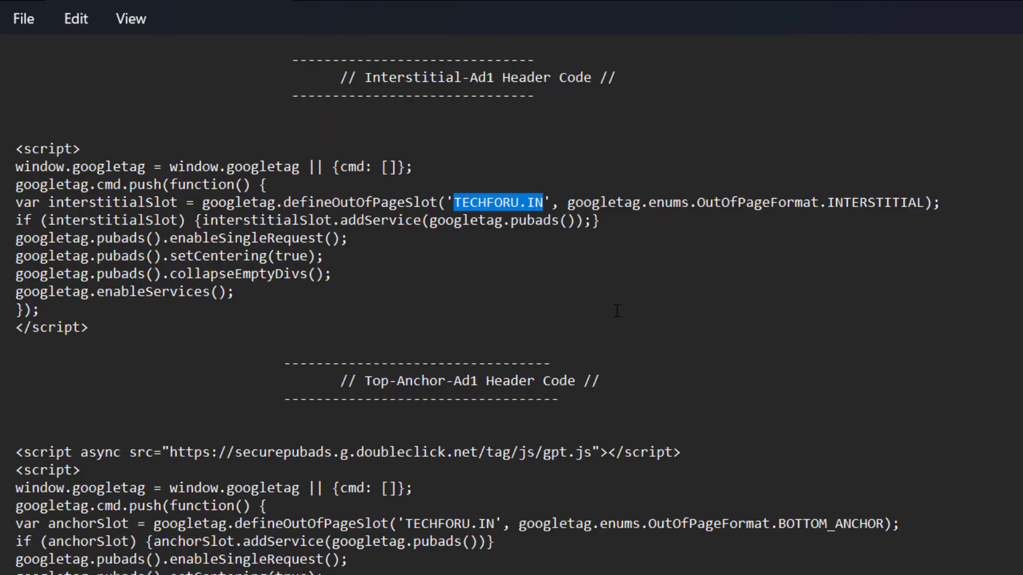
# Step: Copy the complete Interstitial-Ad1 header script, from the opening to the closing script tag, in the text file
pyautogui.click(88, 327)
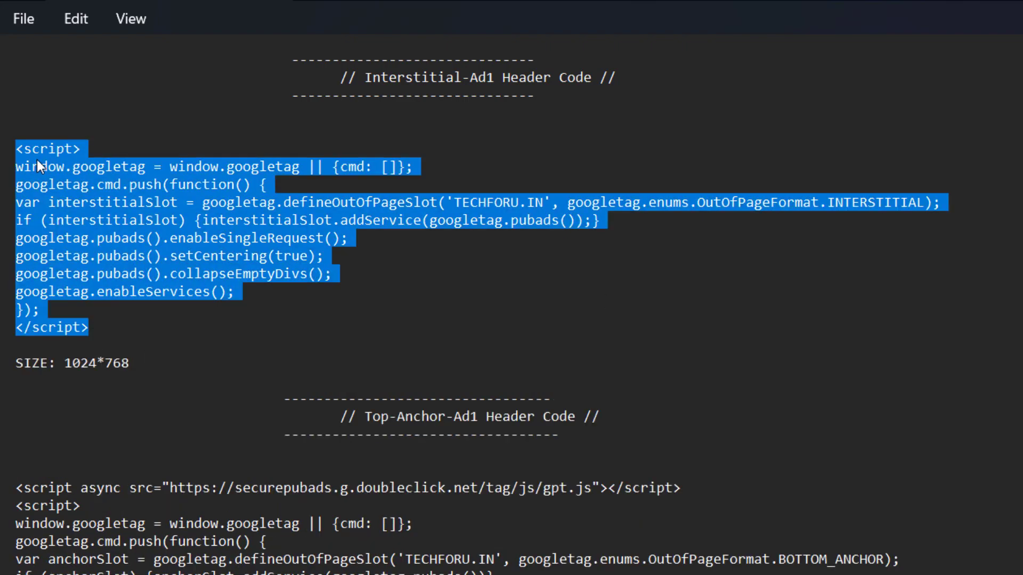
pyautogui.rightClick(39, 166)
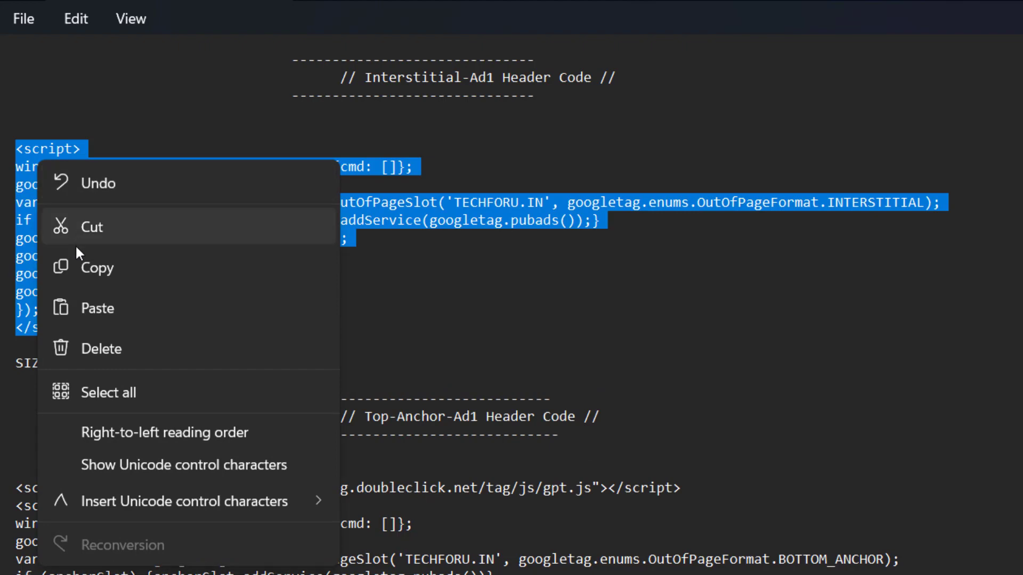
pyautogui.click(80, 259)
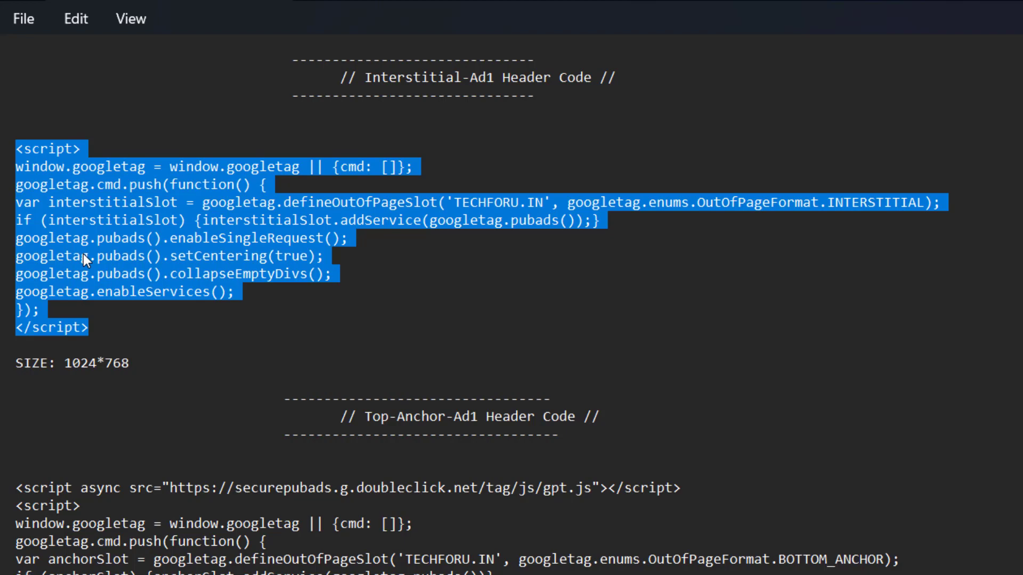
# Step: Start a child ad unit under Ad Exchange Display with "Top-Anchor-Ad1" from the text file as its name, code and description
pyautogui.click(340, 417)
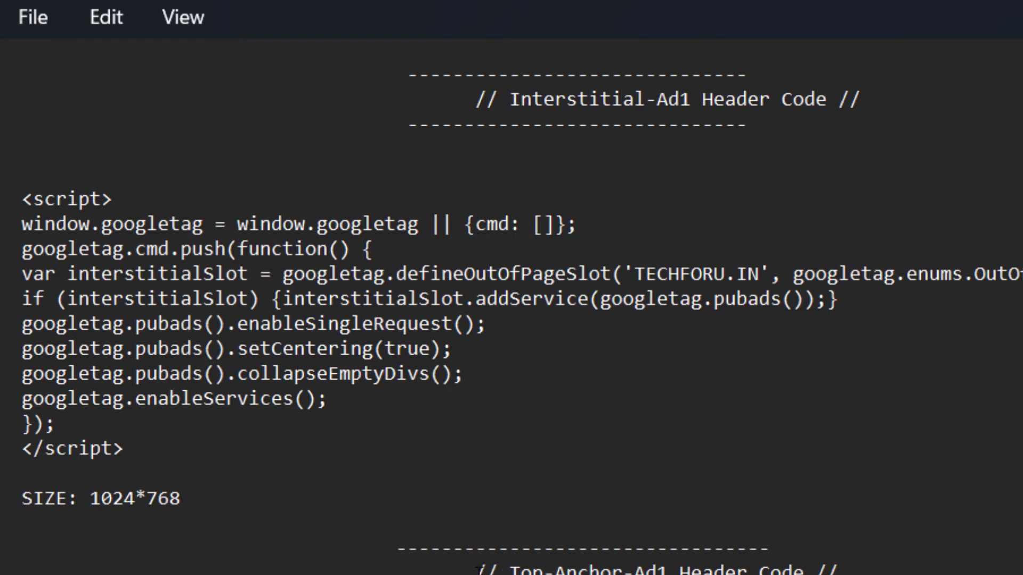
pyautogui.moveTo(340, 416); pyautogui.dragTo(614, 416)
pyautogui.moveTo(860, 570); pyautogui.dragTo(850, 570)
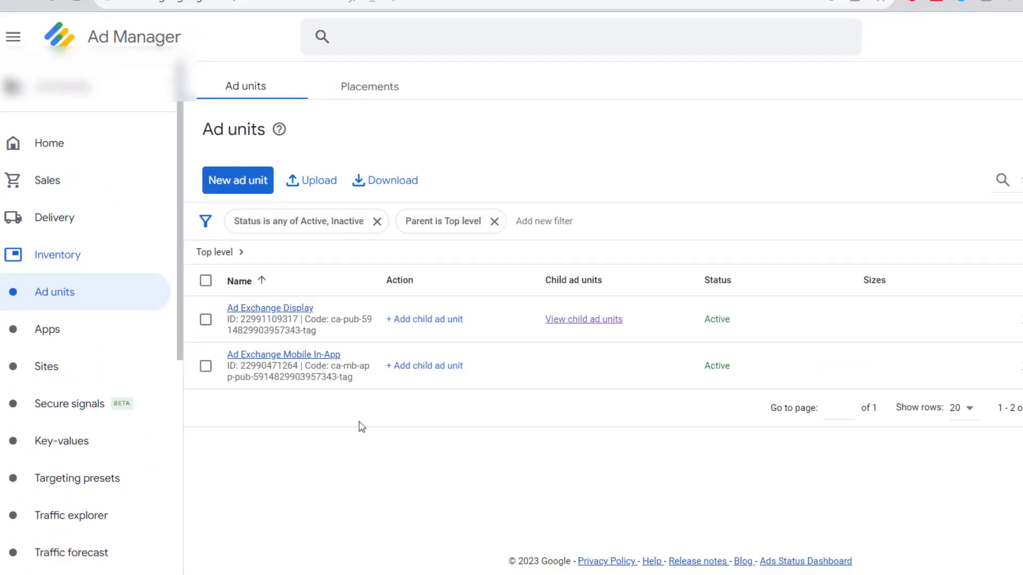
pyautogui.click(420, 319)
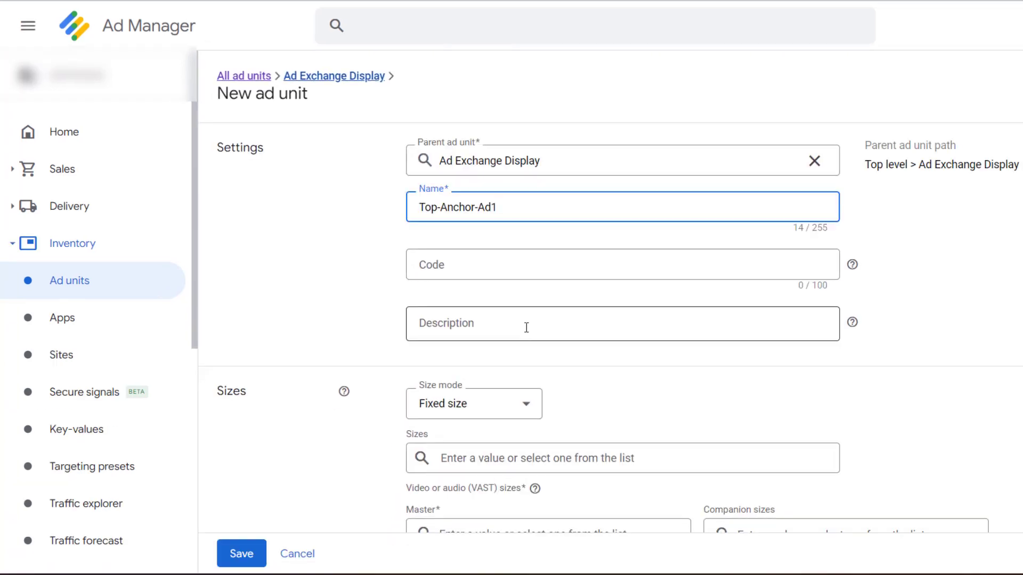
pyautogui.rightClick(458, 276)
pyautogui.click(532, 386)
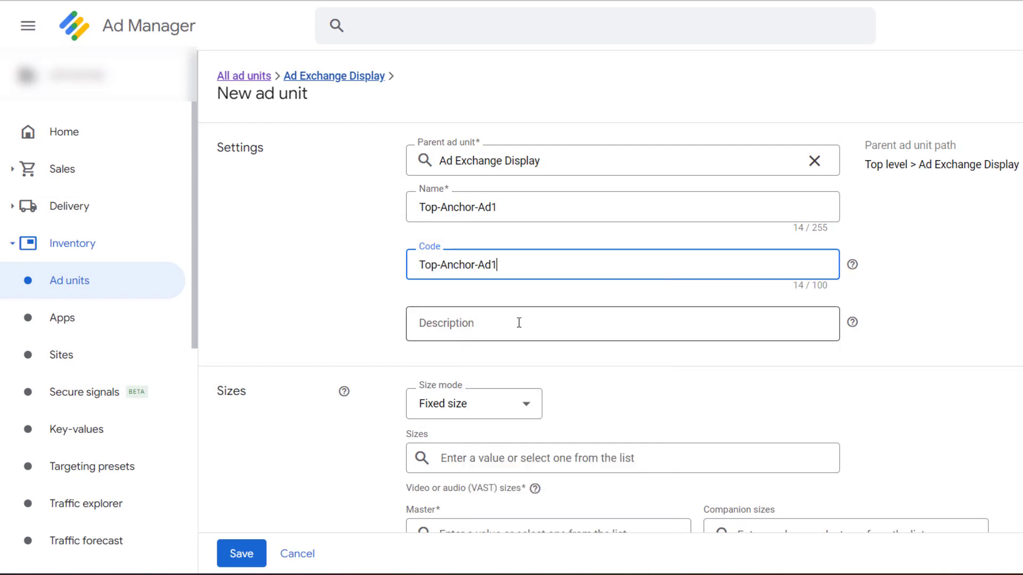
pyautogui.rightClick(518, 322)
pyautogui.click(586, 194)
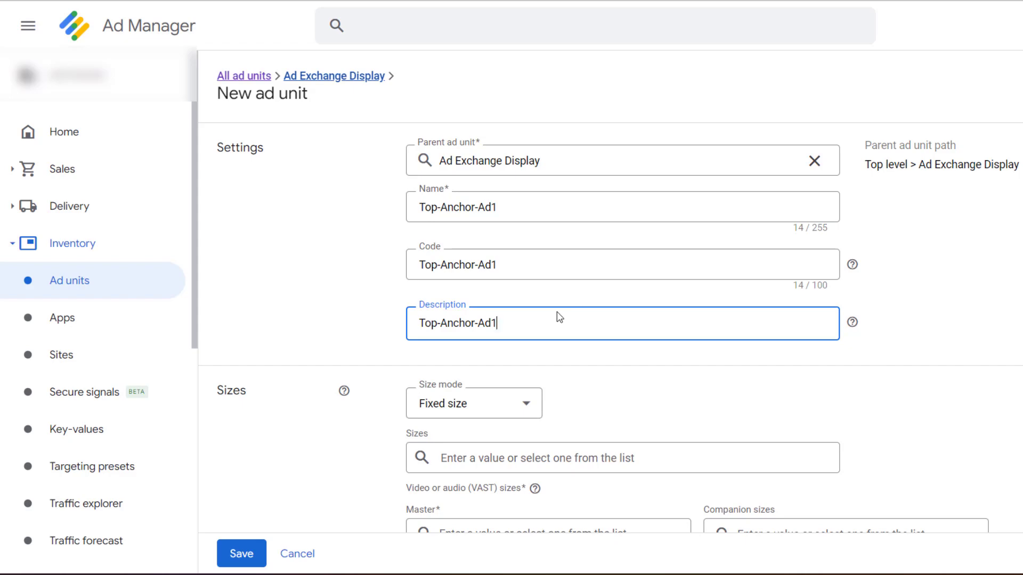
# Step: Add the fixed sizes 300x50, 300x100 and 320x100 to the new ad unit, leaving out 320x50, and save it
pyautogui.scroll(-3, 557, 317)
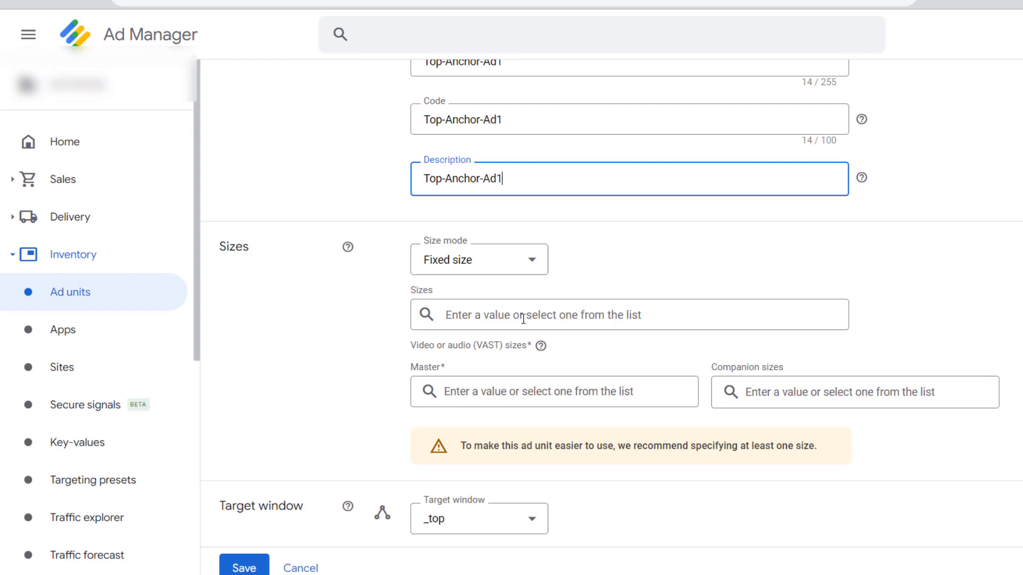
pyautogui.rightClick(523, 318)
pyautogui.click(589, 180)
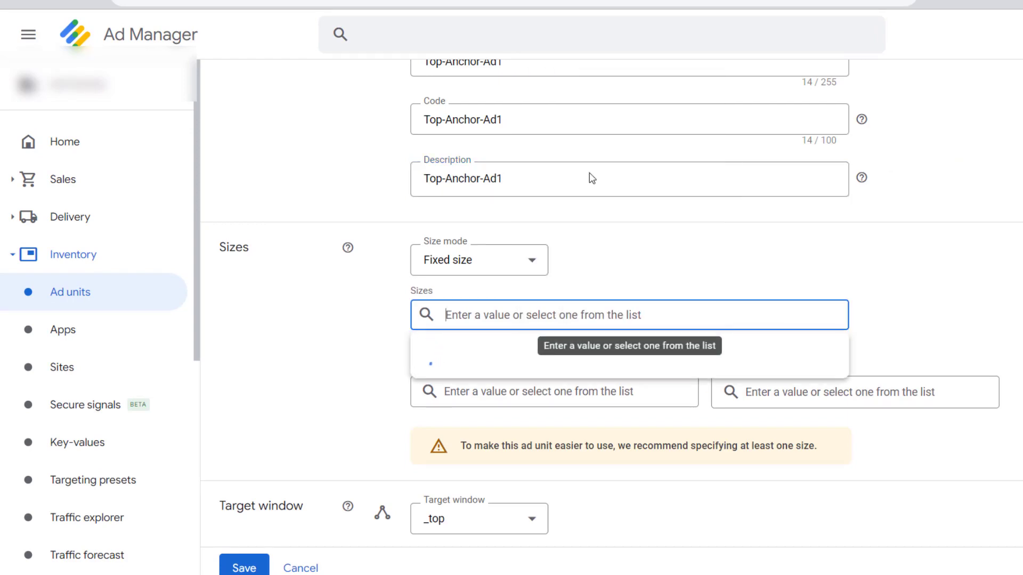
pyautogui.click(867, 274)
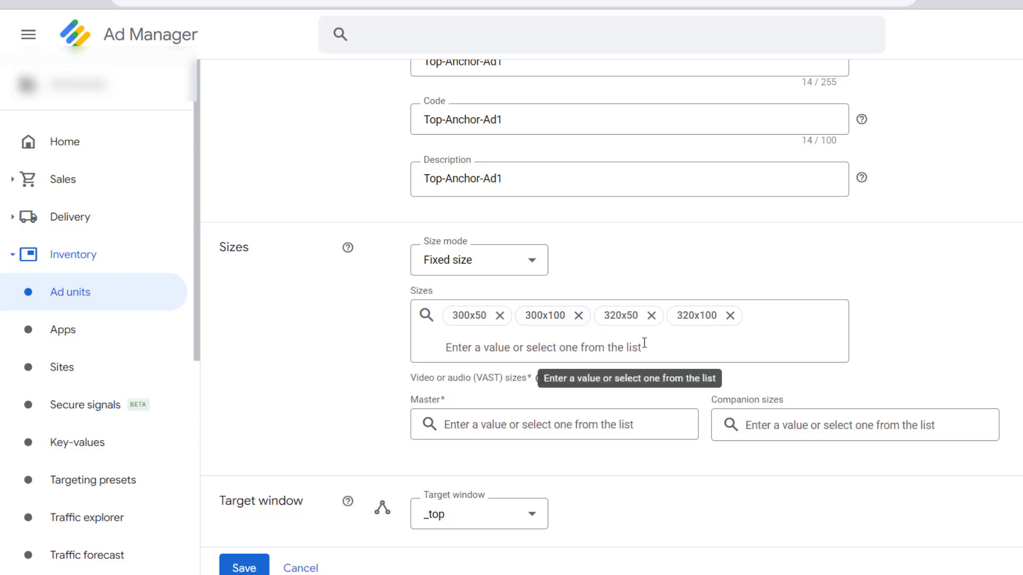
pyautogui.click(651, 315)
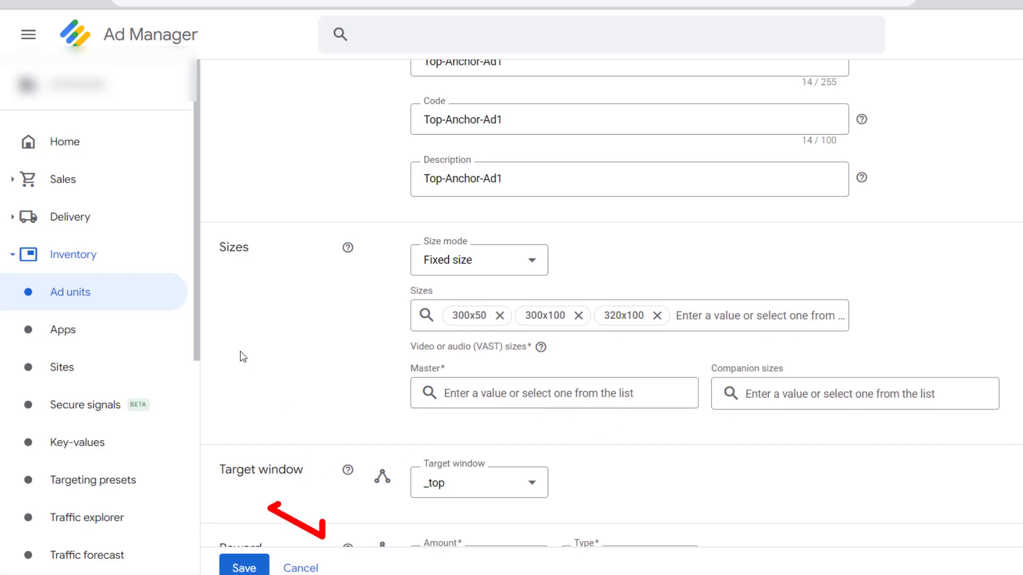
pyautogui.scroll(-15, 256, 426)
pyautogui.click(257, 507)
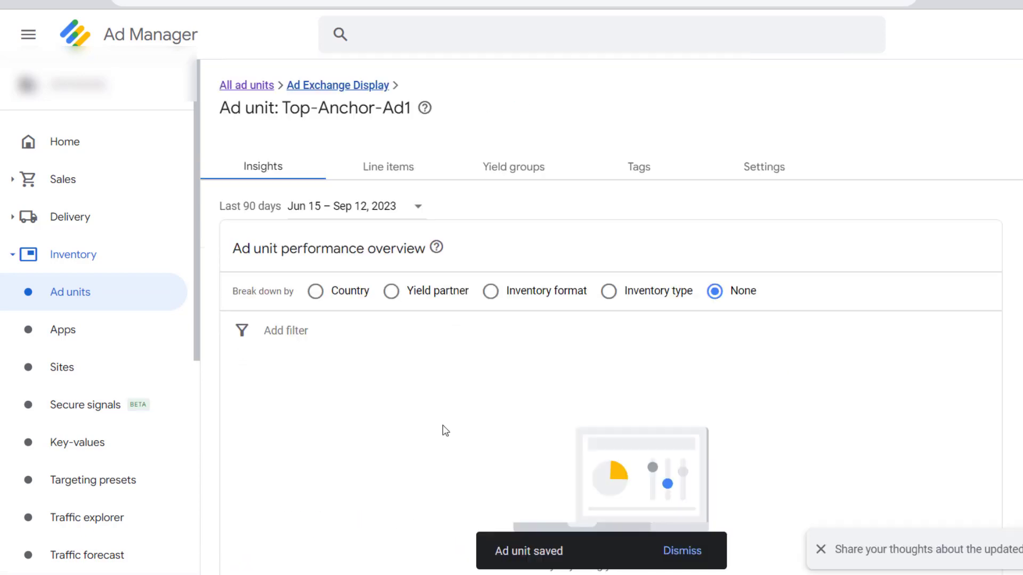
# Step: Begin generating tags for the Top-Anchor-Ad1 ad unit with the Google Publisher Tag type
pyautogui.click(617, 174)
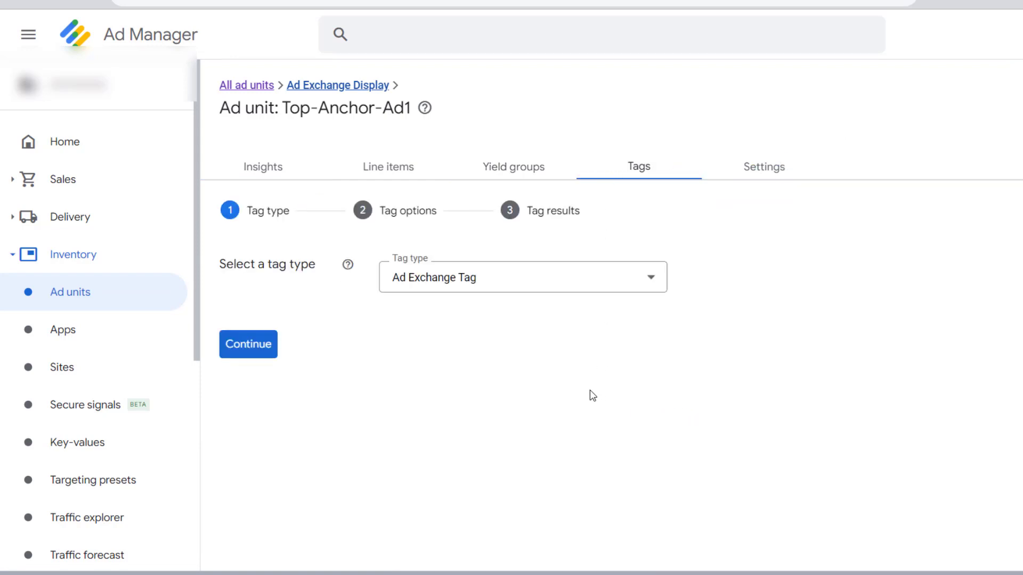
pyautogui.click(416, 283)
pyautogui.click(416, 282)
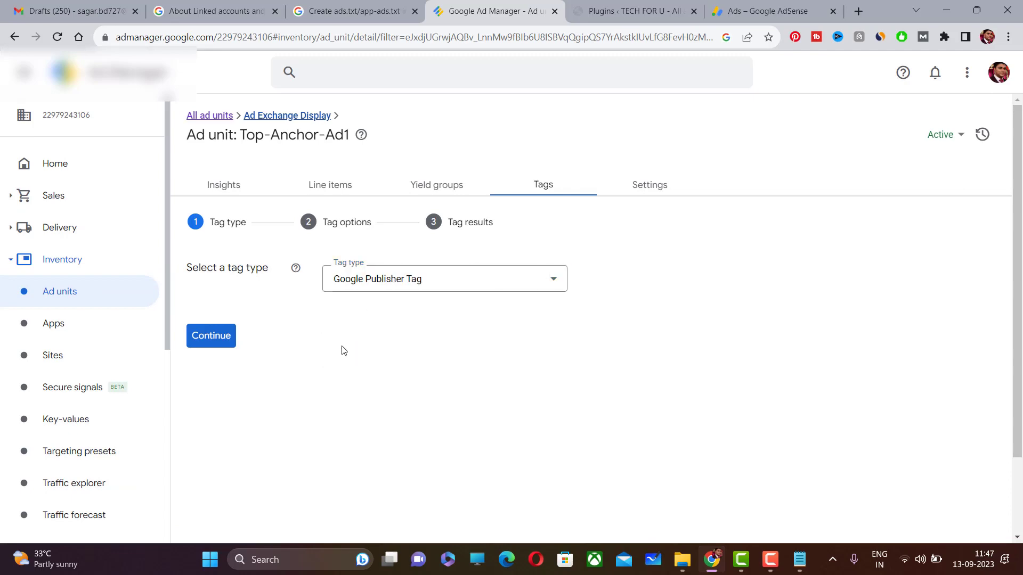
pyautogui.click(221, 339)
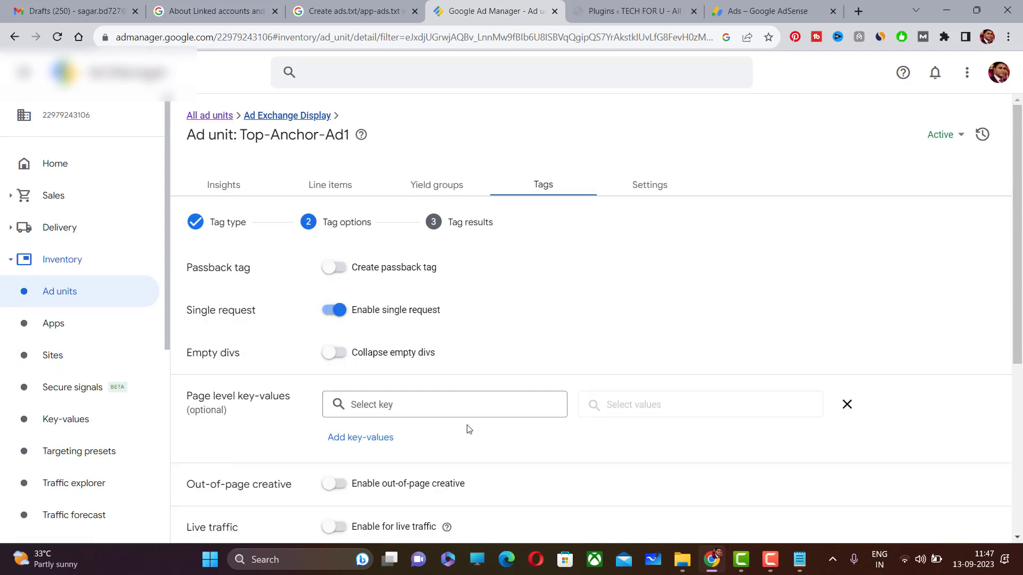
# Step: Enable the Top-Anchor-Ad1 tag for live traffic and generate its document header and body code
pyautogui.scroll(-5, 468, 430)
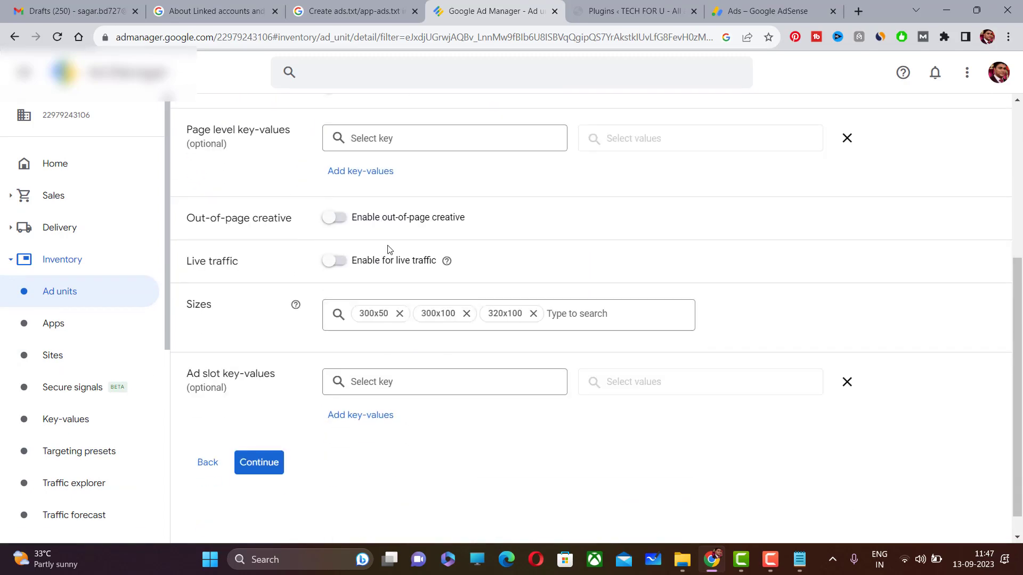
pyautogui.click(354, 263)
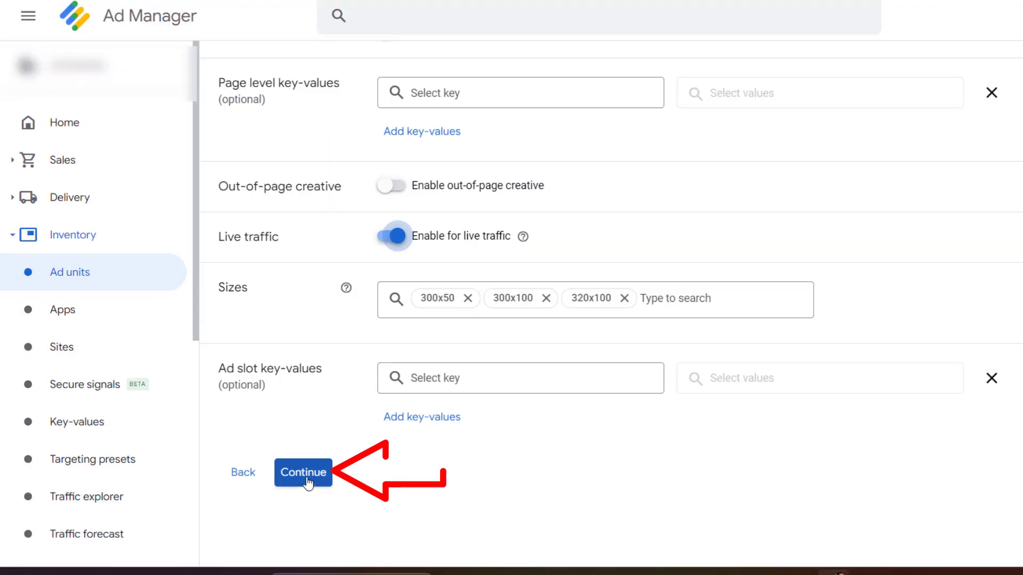
pyautogui.click(304, 476)
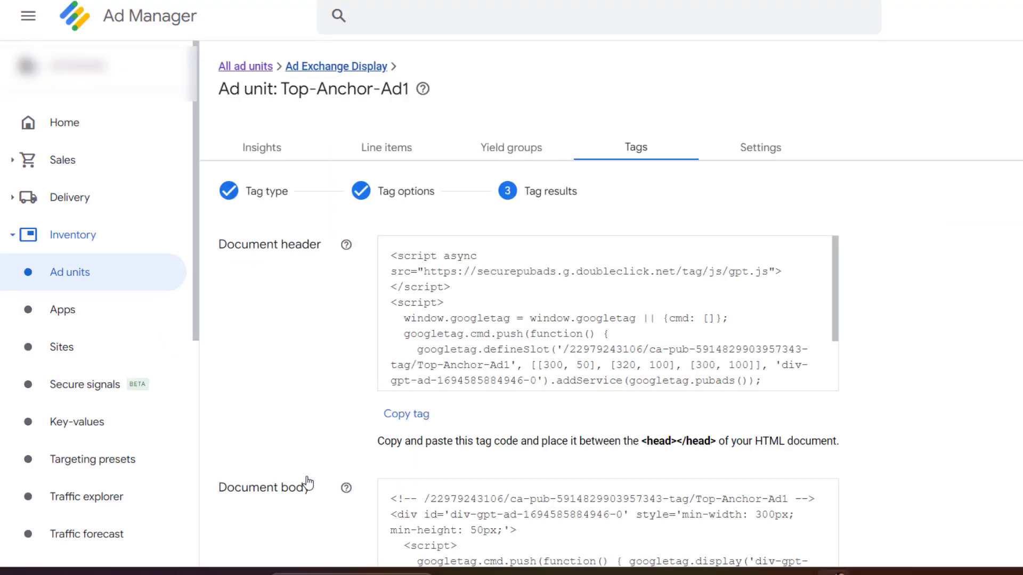
# Step: Copy the ad unit path from the generated Top-Anchor-Ad1 document header code and switch to the header code text file
pyautogui.scroll(-2, 366, 426)
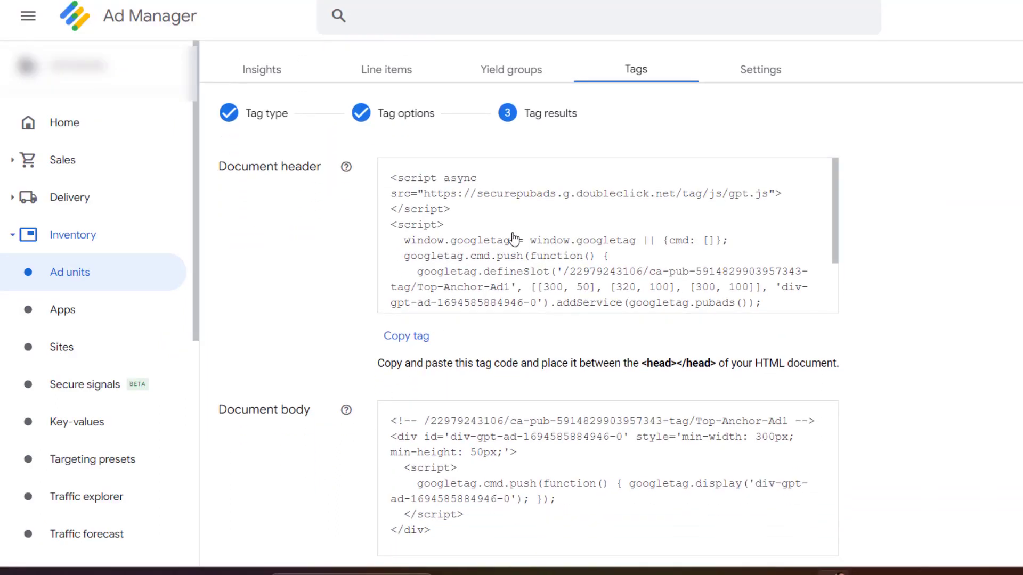
pyautogui.scroll(-3, 554, 266)
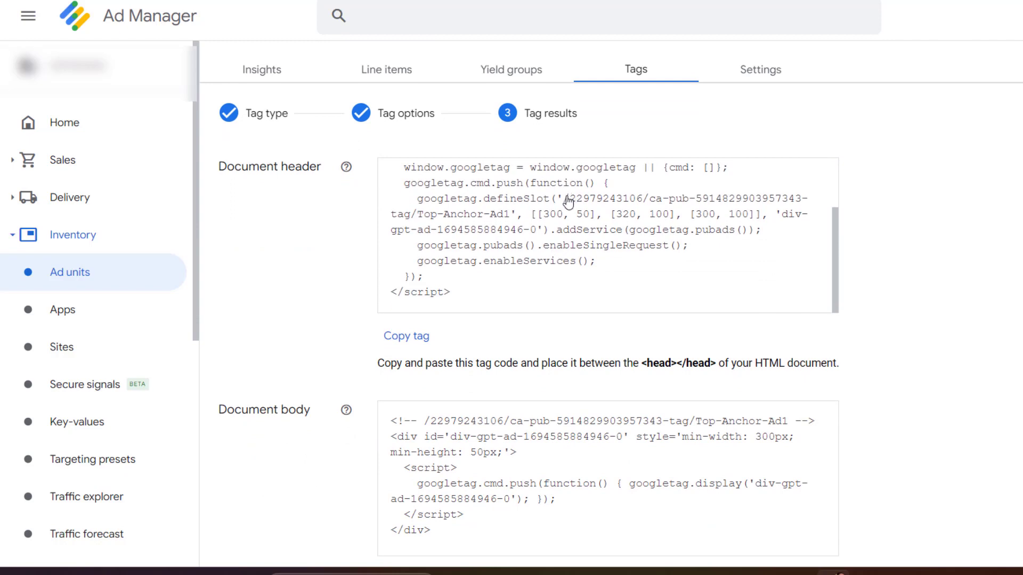
pyautogui.moveTo(565, 199); pyautogui.dragTo(569, 201)
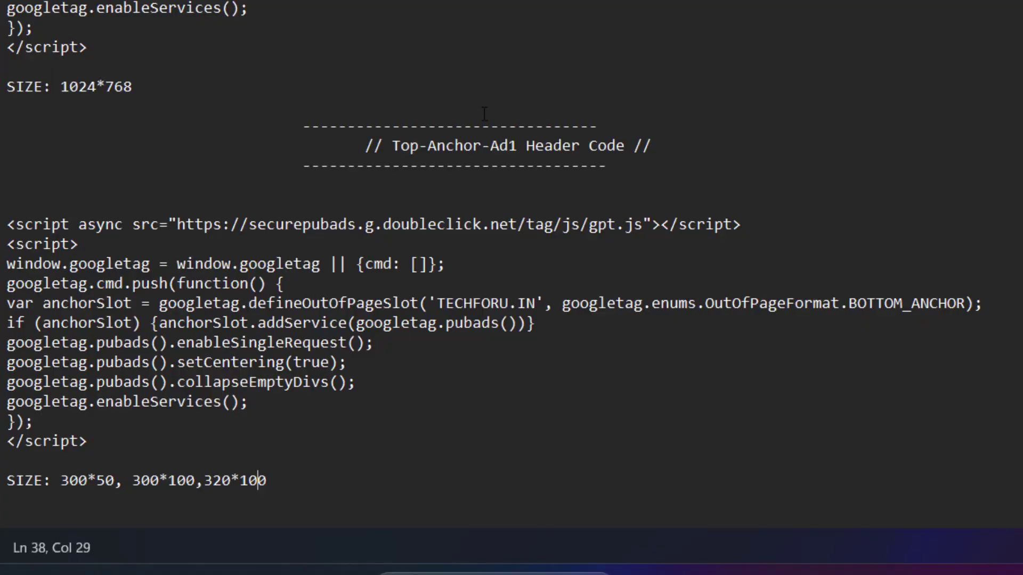
# Step: Review the Top-Anchor-Ad1 header code by selecting its title, the TECHFORU.IN ad unit path placeholder and the complete script block
pyautogui.moveTo(362, 145); pyautogui.dragTo(661, 147)
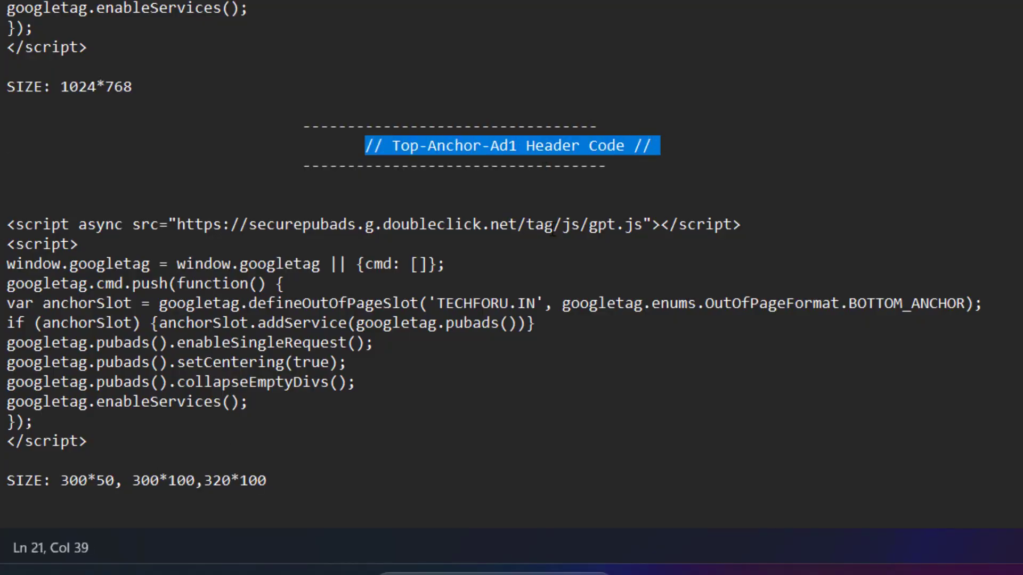
pyautogui.moveTo(437, 303); pyautogui.dragTo(539, 303)
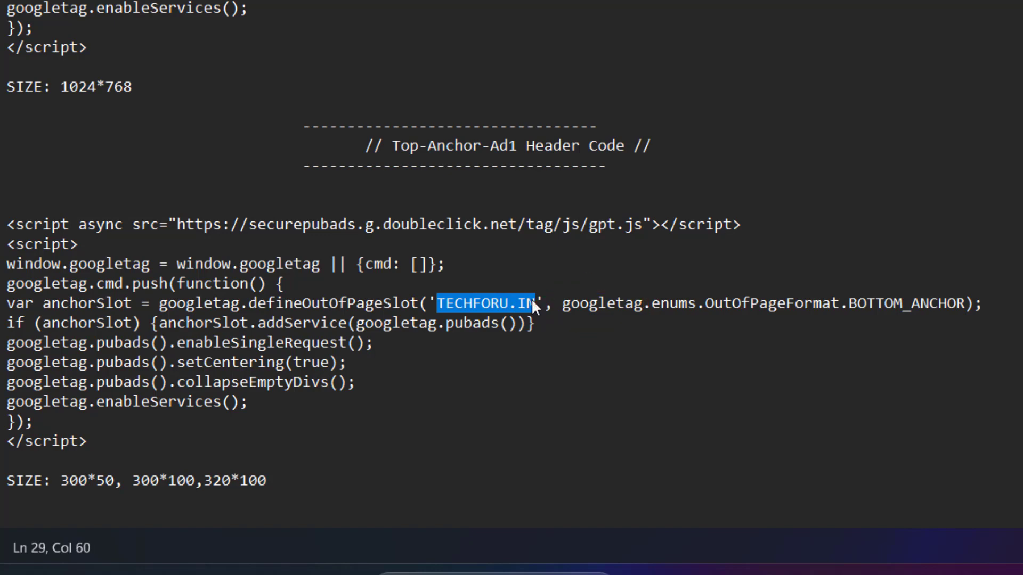
pyautogui.moveTo(87, 441); pyautogui.dragTo(18, 228)
pyautogui.rightClick(19, 229)
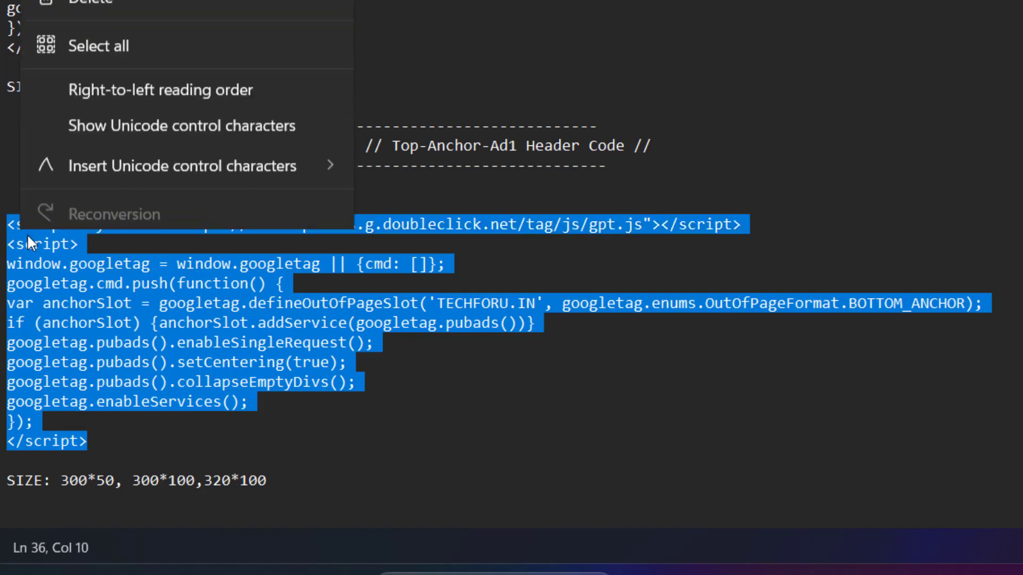
pyautogui.click(391, 270)
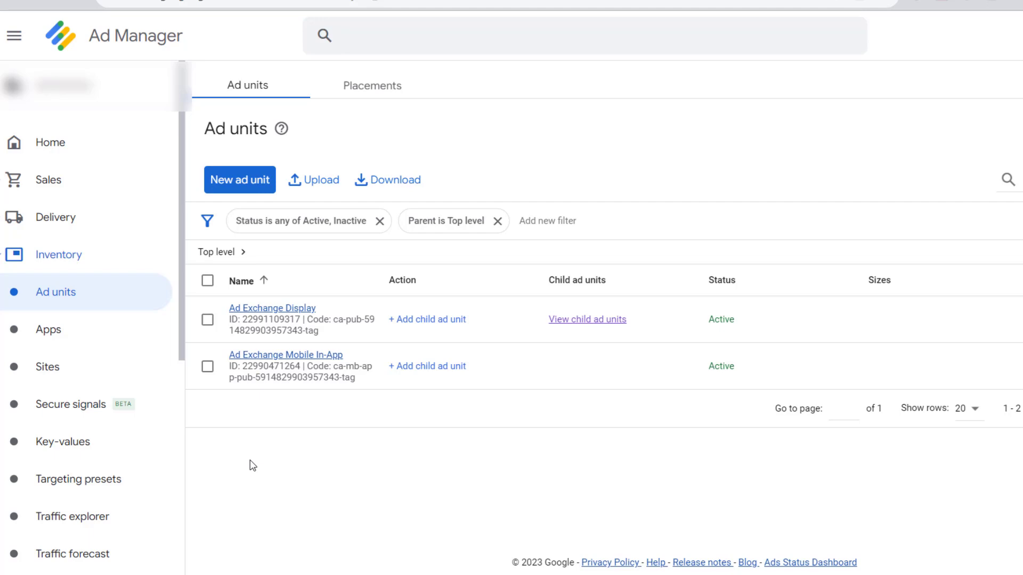
# Step: Start a child ad unit under Ad Exchange Display with Displayads1 as its name, code and description
pyautogui.click(451, 321)
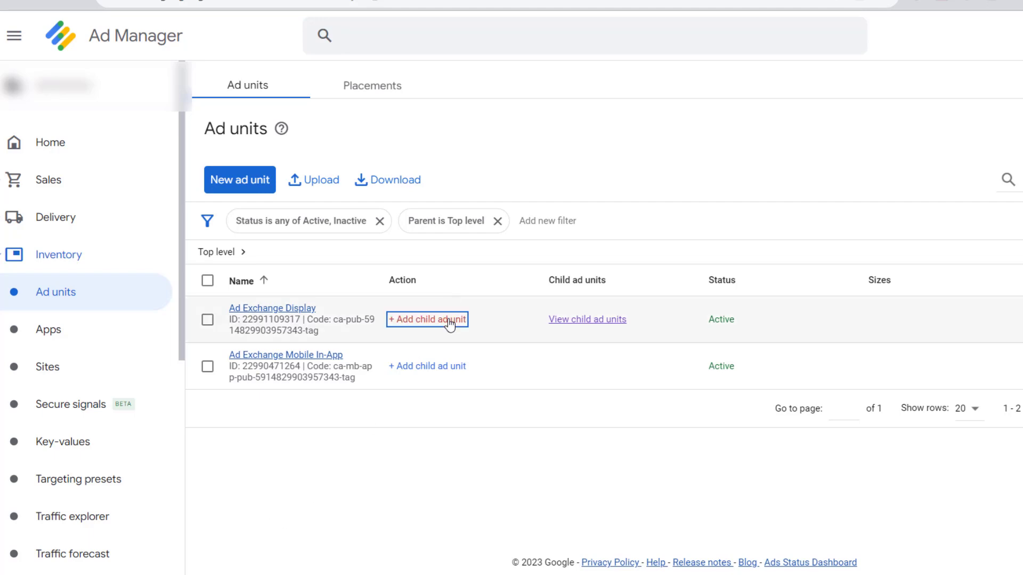
pyautogui.click(456, 222)
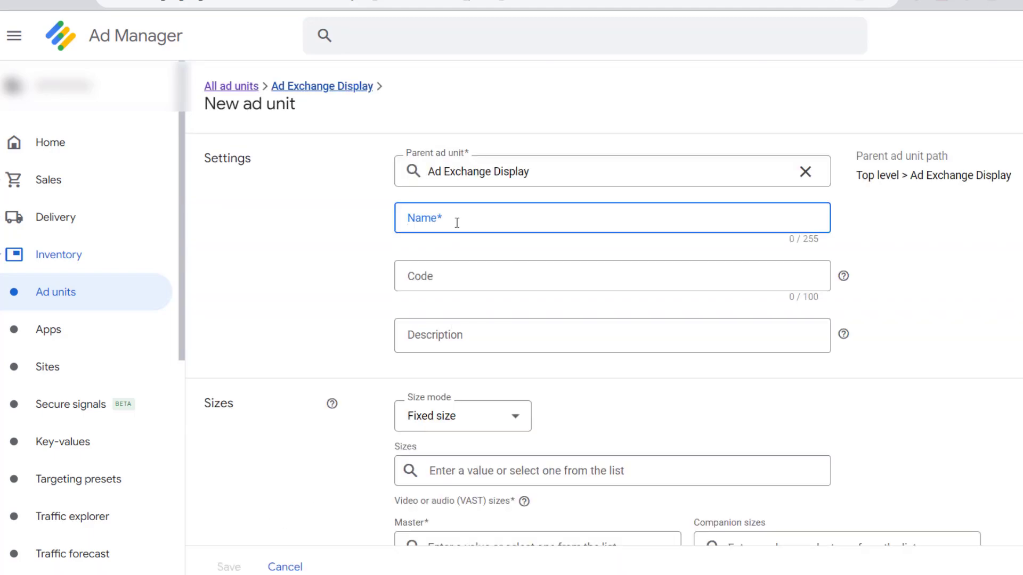
pyautogui.write('Displayad')
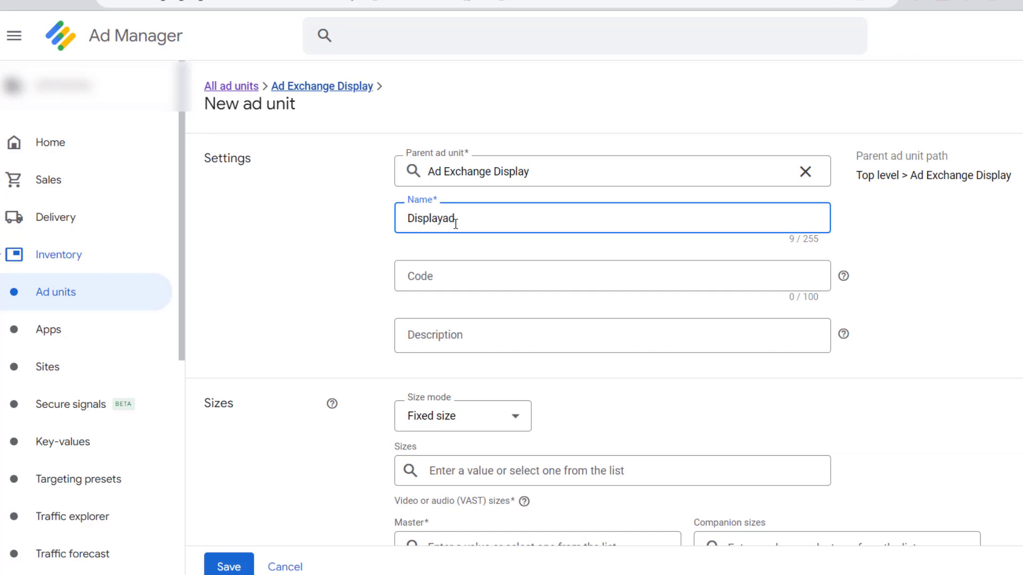
pyautogui.write('s1')
pyautogui.rightClick(462, 273)
pyautogui.click(492, 387)
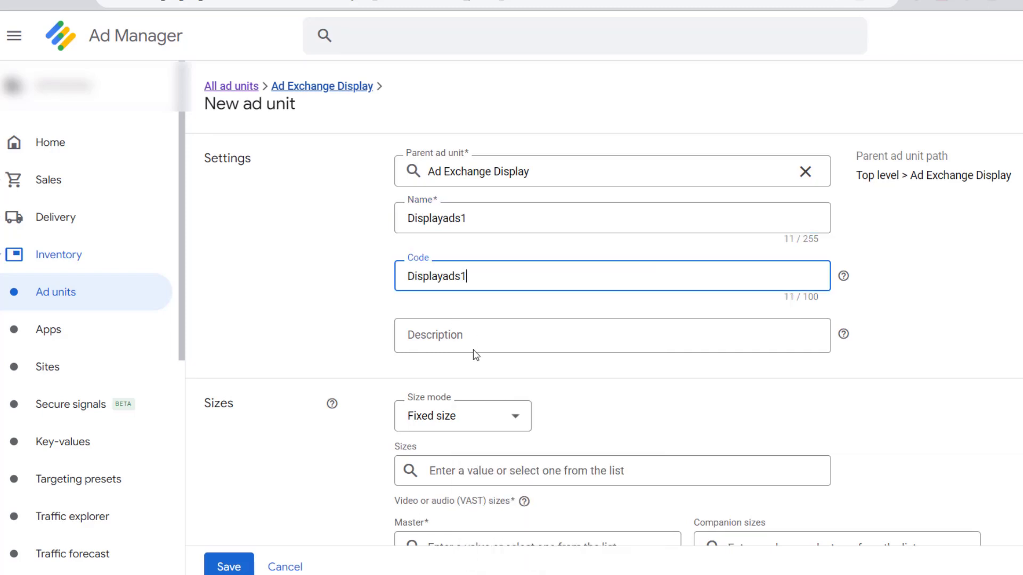
pyautogui.rightClick(473, 341)
pyautogui.click(511, 200)
# Step: Add the fixed sizes 250x250, 300x250 and 336x280 to the new ad unit and save it
pyautogui.scroll(-3, 476, 372)
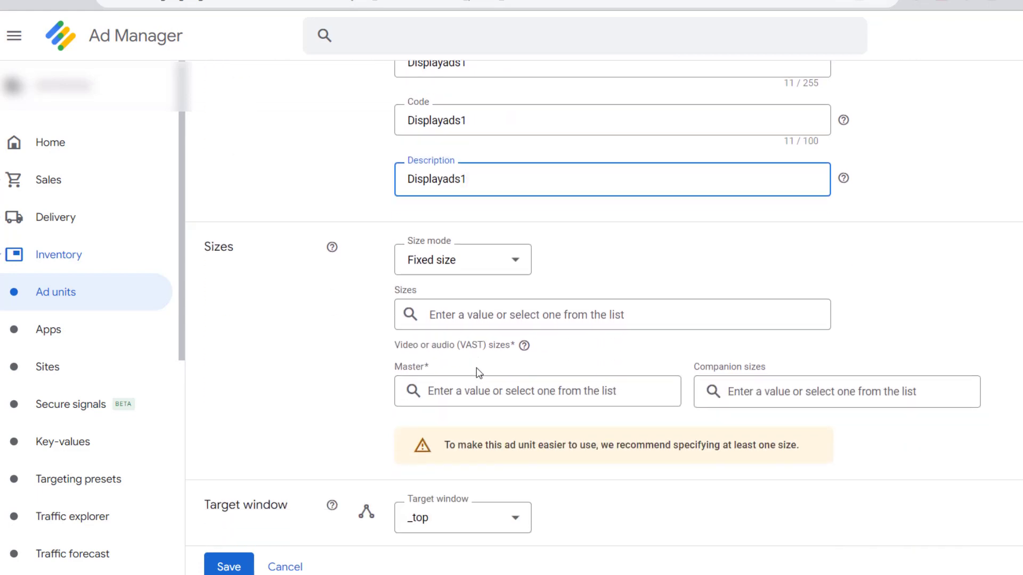
pyautogui.rightClick(508, 316)
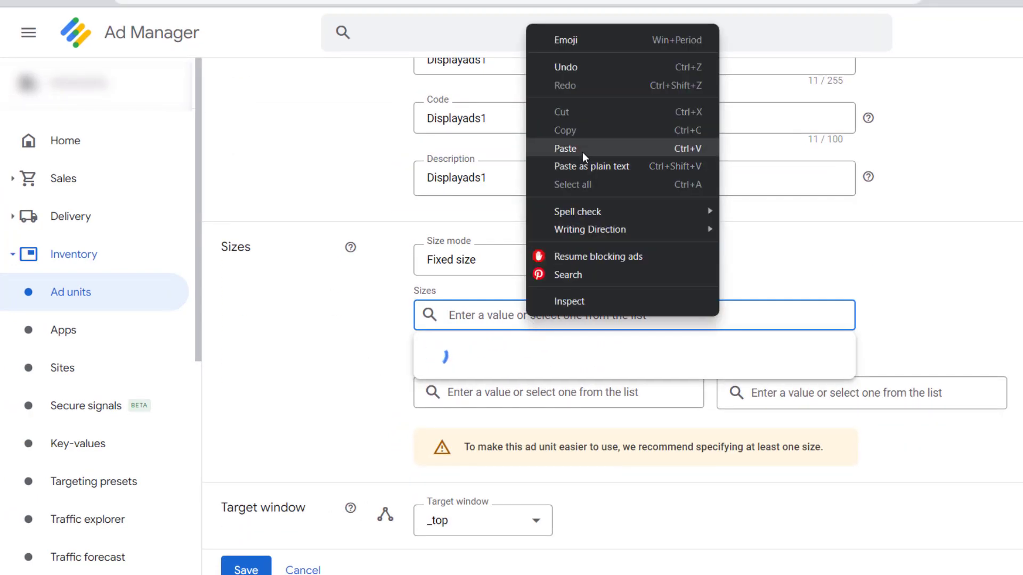
pyautogui.click(561, 154)
pyautogui.click(755, 285)
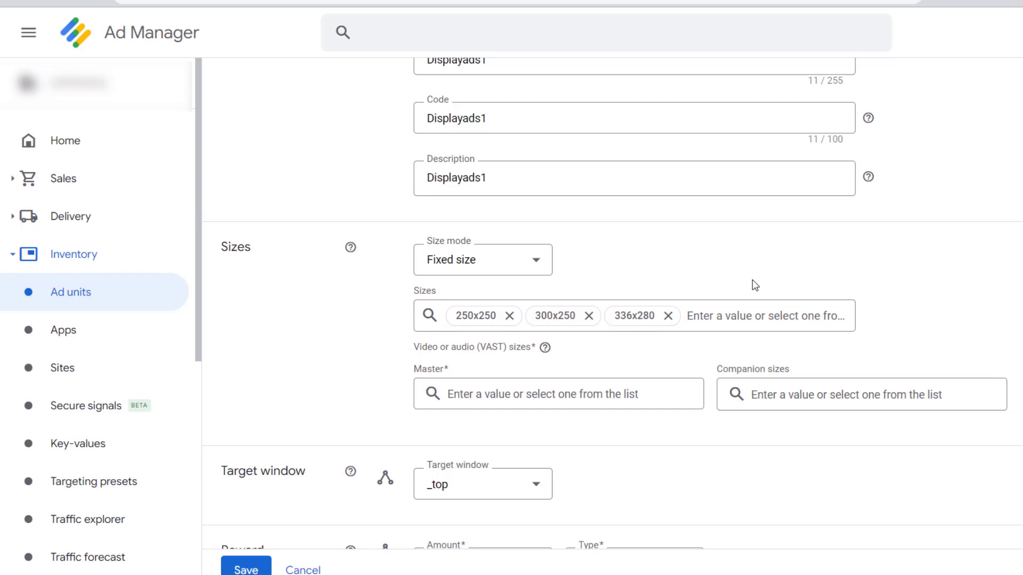
pyautogui.click(257, 569)
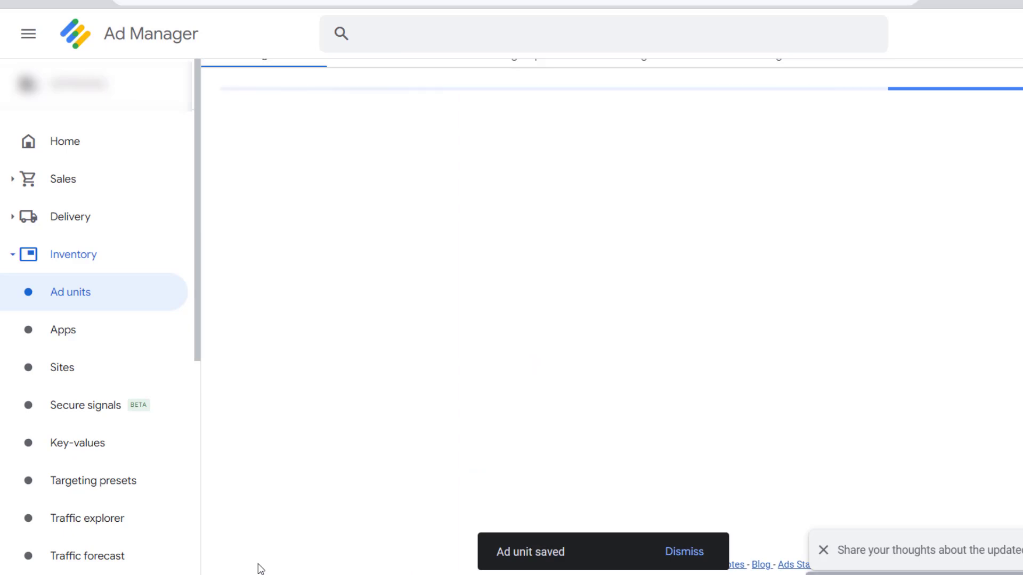
# Step: Begin generating tags for the Displayads1 ad unit under Ad Exchange Display with the Google Publisher Tag type
pyautogui.click(85, 290)
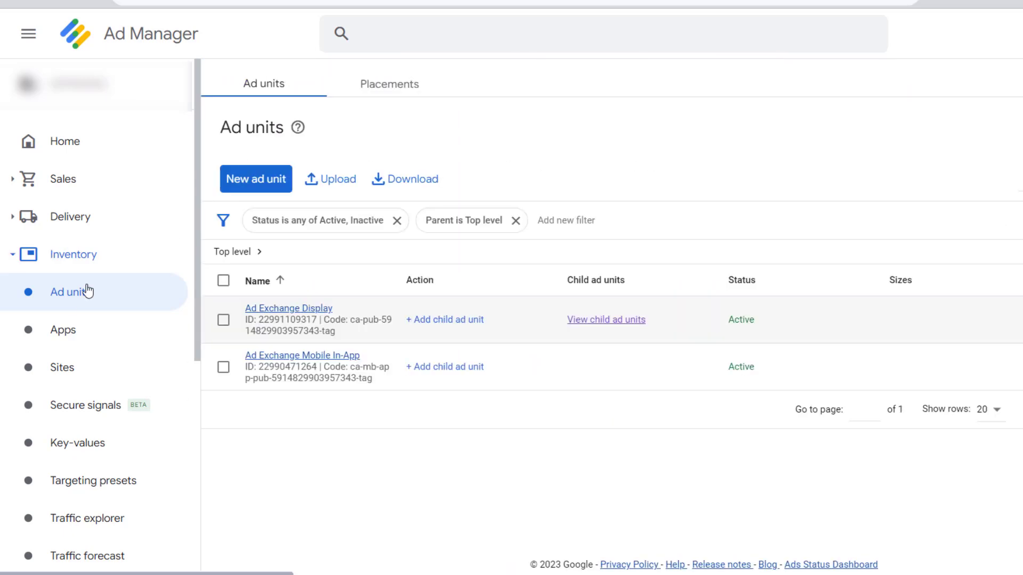
pyautogui.click(596, 321)
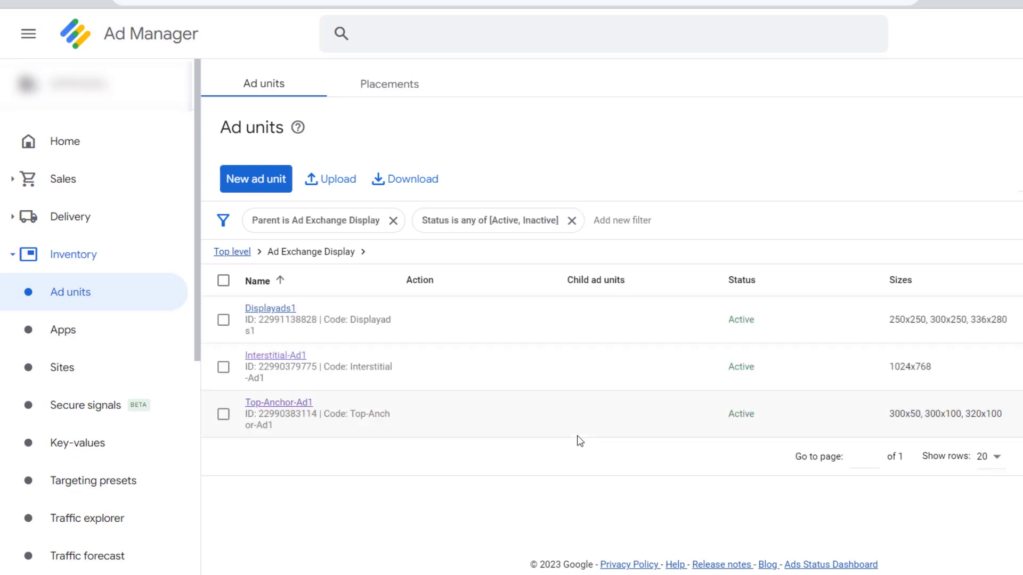
pyautogui.click(284, 309)
pyautogui.click(638, 167)
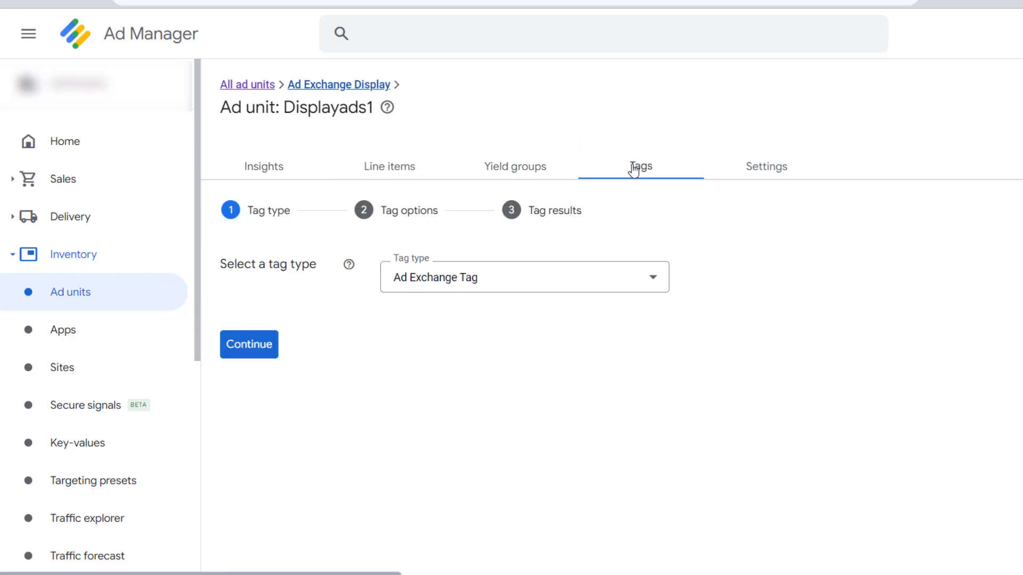
pyautogui.click(421, 286)
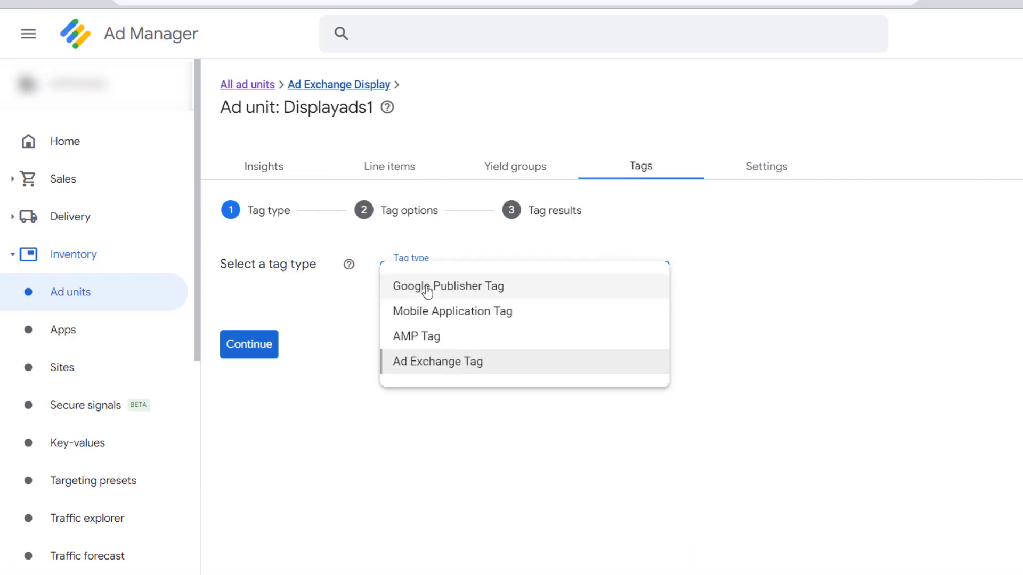
pyautogui.click(435, 293)
pyautogui.click(250, 352)
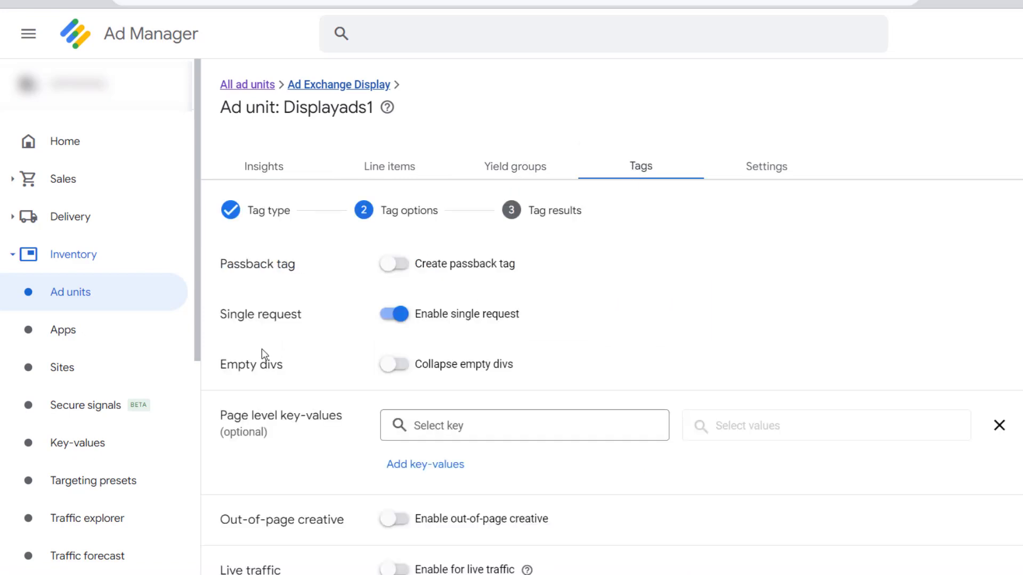
# Step: Enable the Displayads1 tag for live traffic, generate its code and copy the document header tag
pyautogui.scroll(-5, 525, 414)
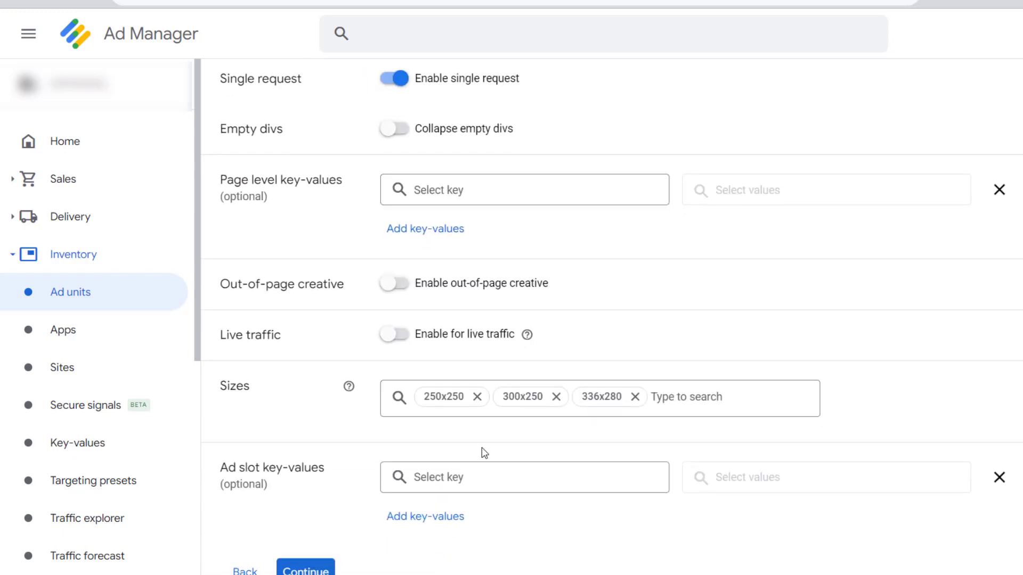
pyautogui.click(403, 332)
pyautogui.click(315, 570)
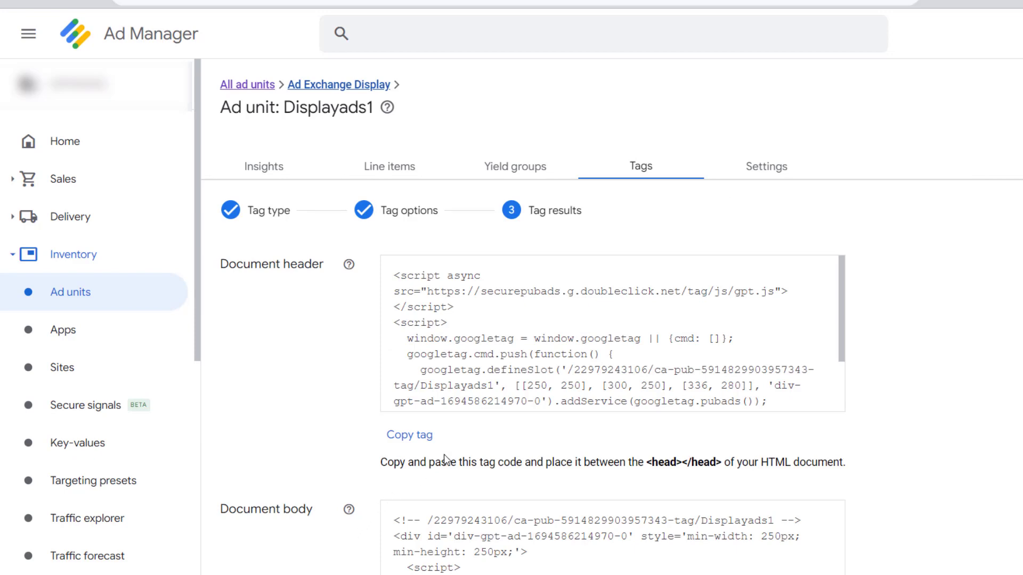
pyautogui.click(422, 438)
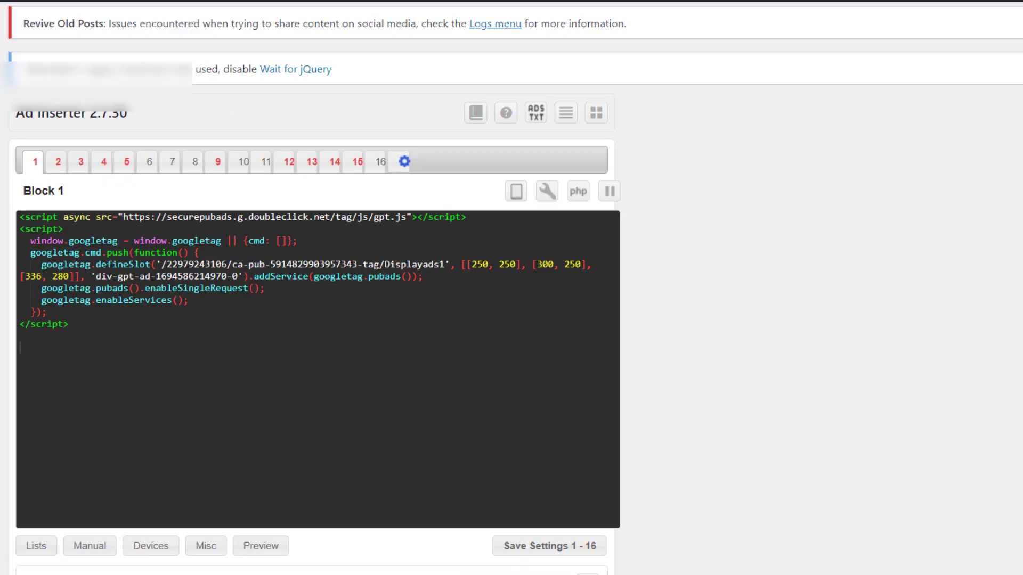
# Step: In Block 1 of the WordPress Ad Inserter plugin, paste the Displayads1 document body code below the header code
pyautogui.scroll(-2, 756, 240)
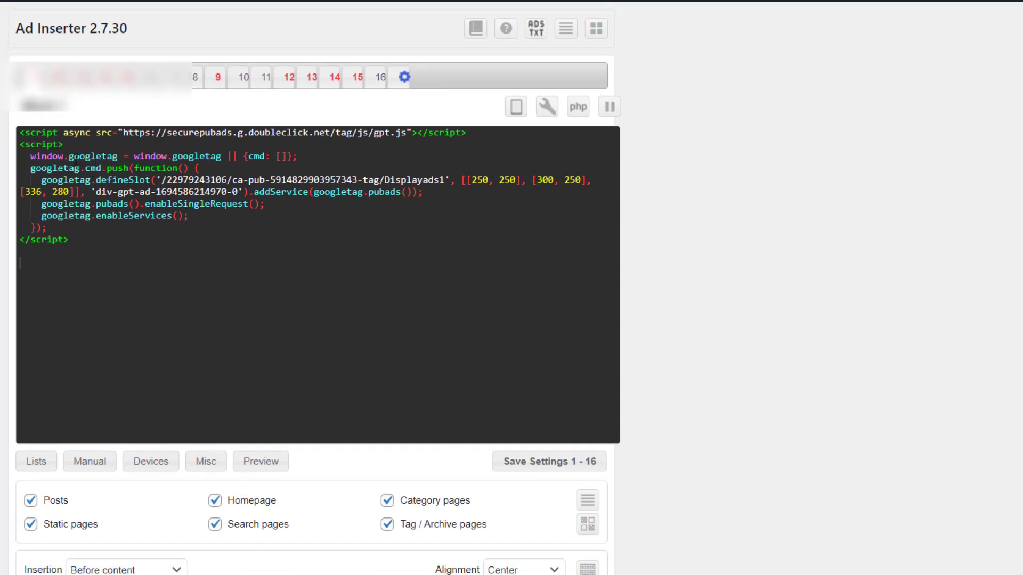
pyautogui.moveTo(20, 133); pyautogui.dragTo(80, 253)
pyautogui.click(64, 272)
pyautogui.hotkey('ctrl', 'v')
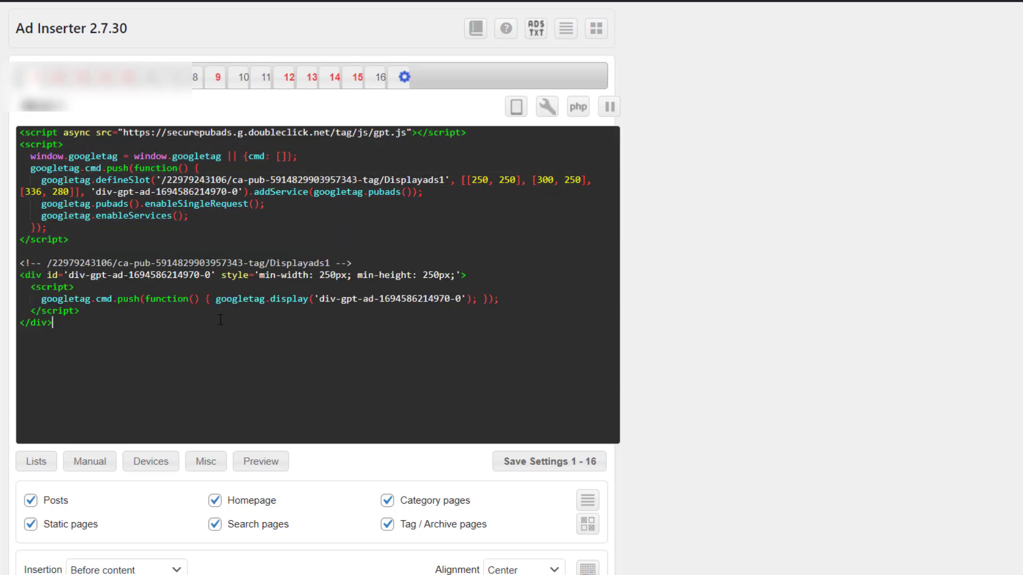
# Step: Check the available insertion positions for the ad code in Block 1
pyautogui.scroll(-2, 260, 343)
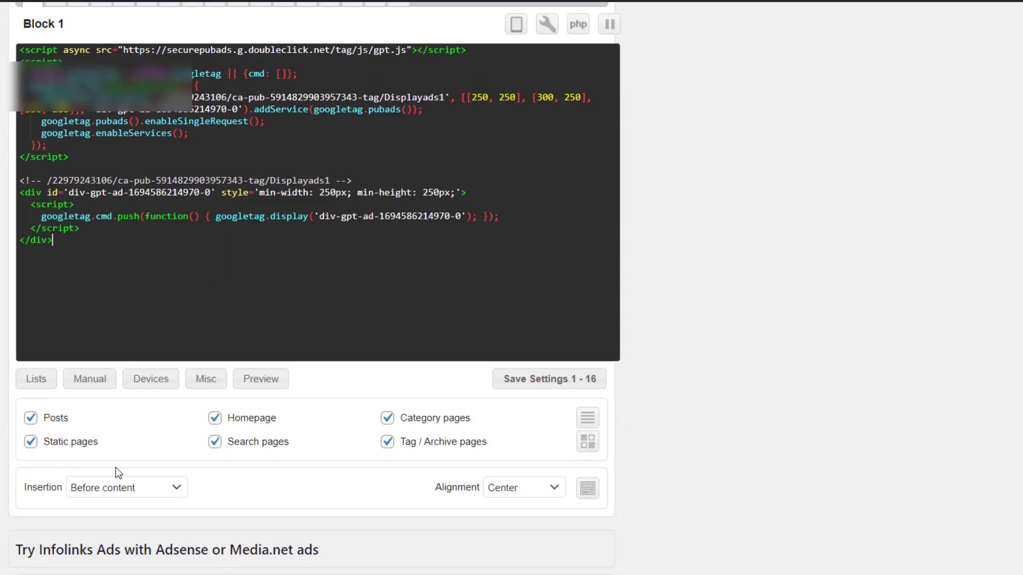
pyautogui.click(151, 499)
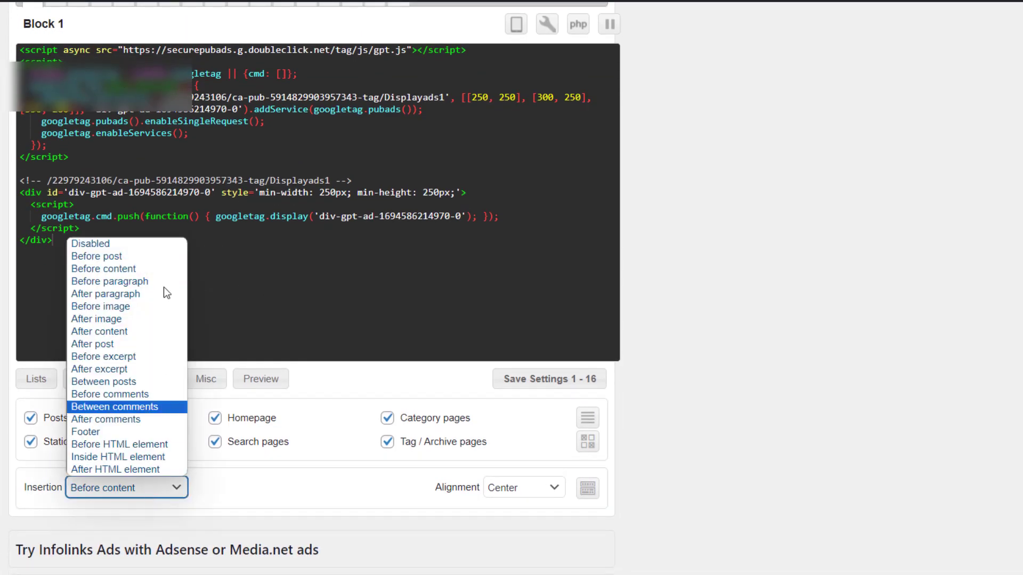
pyautogui.scroll(2, 809, 424)
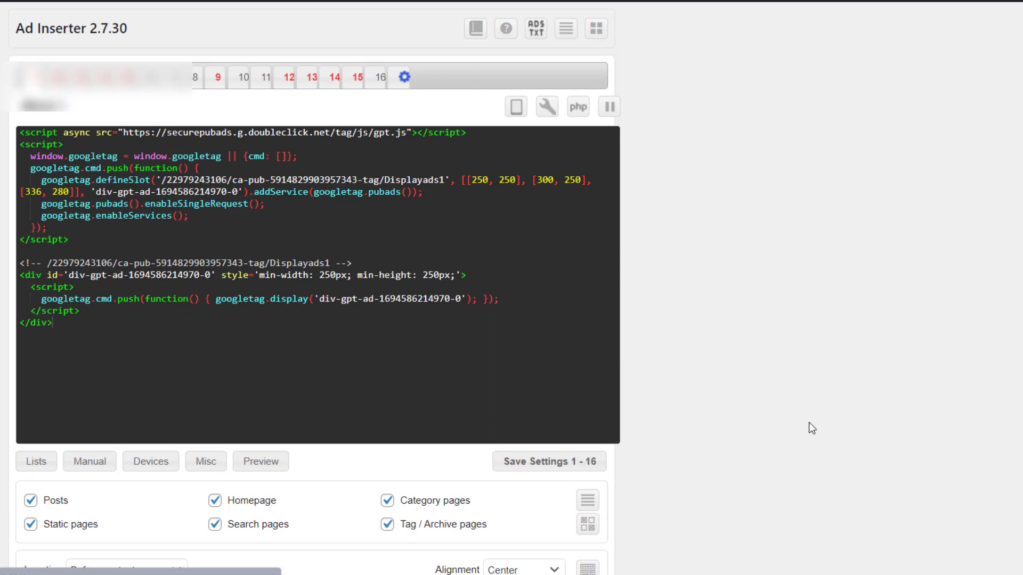
# Step: Read through the Google Ad Manager Full Setup Guide (2023) article on the website, down to its Interstitial and Anchor ads sections
pyautogui.press('F5')
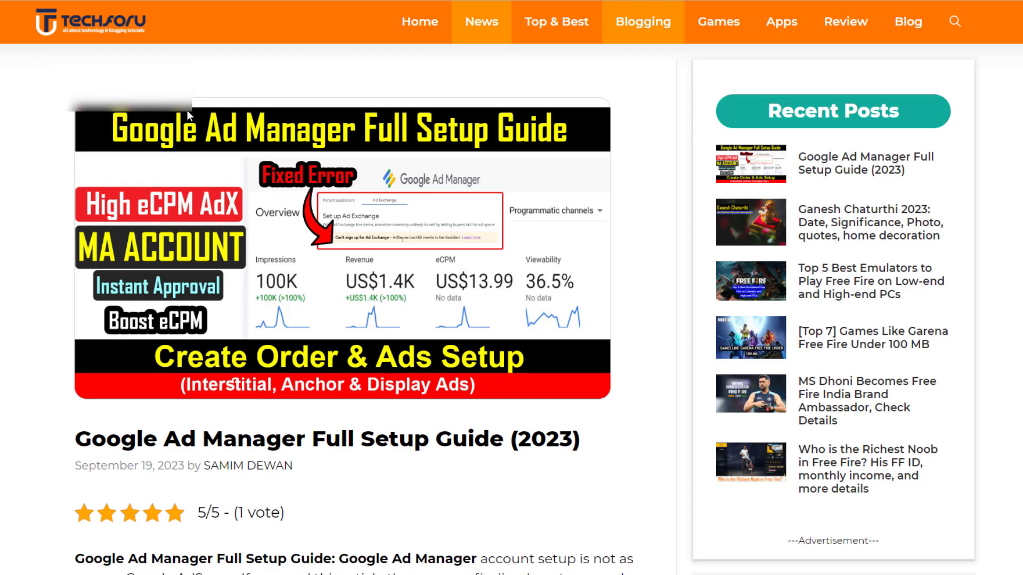
pyautogui.scroll(-2, 178, 234)
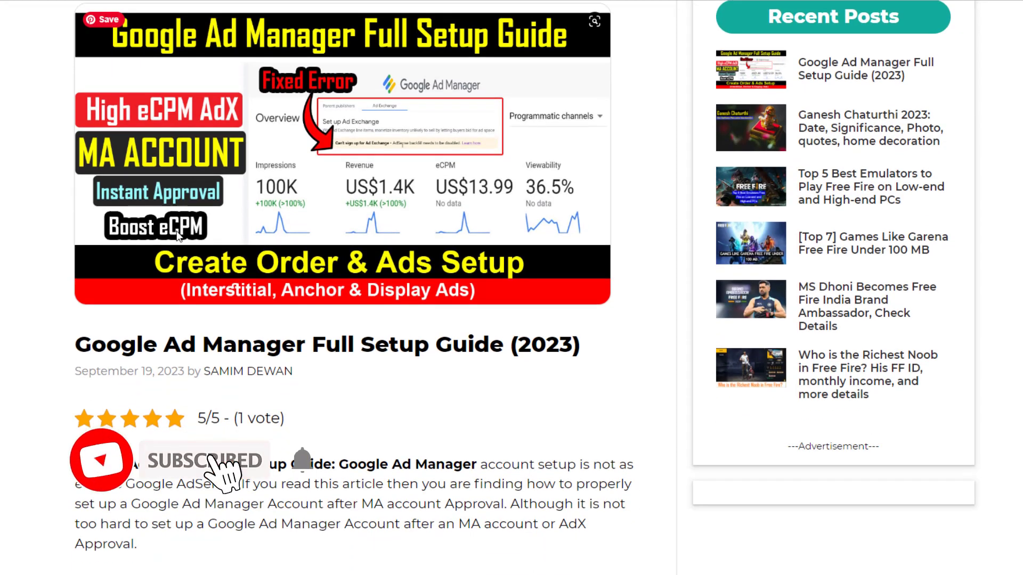
pyautogui.scroll(-9, 177, 237)
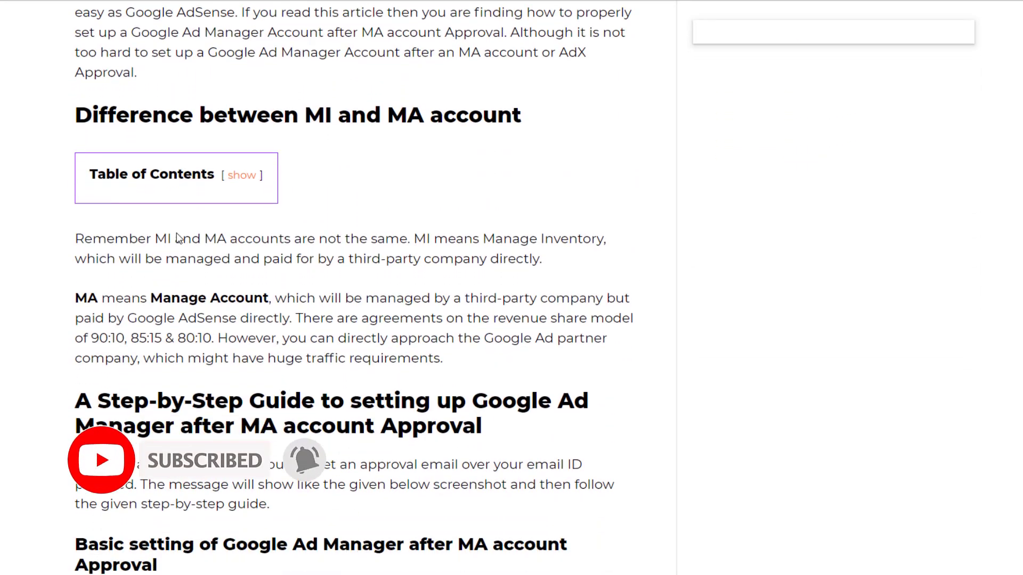
pyautogui.scroll(-13, 178, 237)
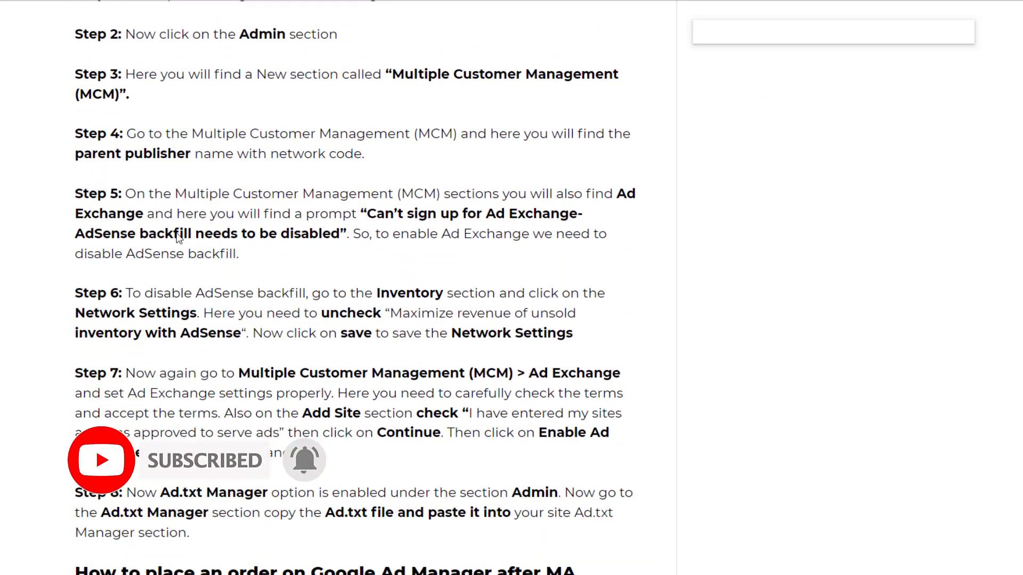
pyautogui.scroll(-9, 177, 237)
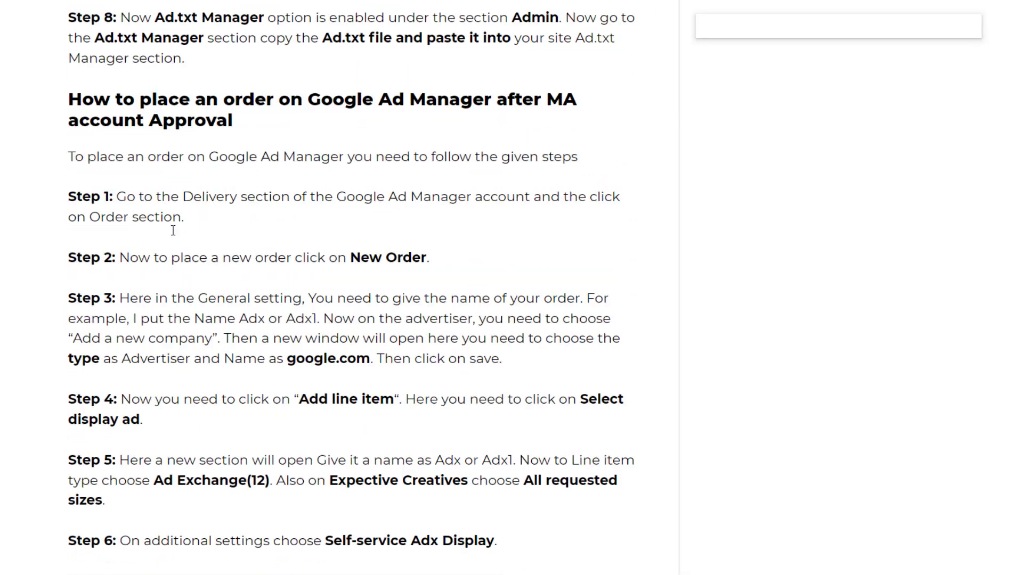
pyautogui.scroll(-10, 173, 230)
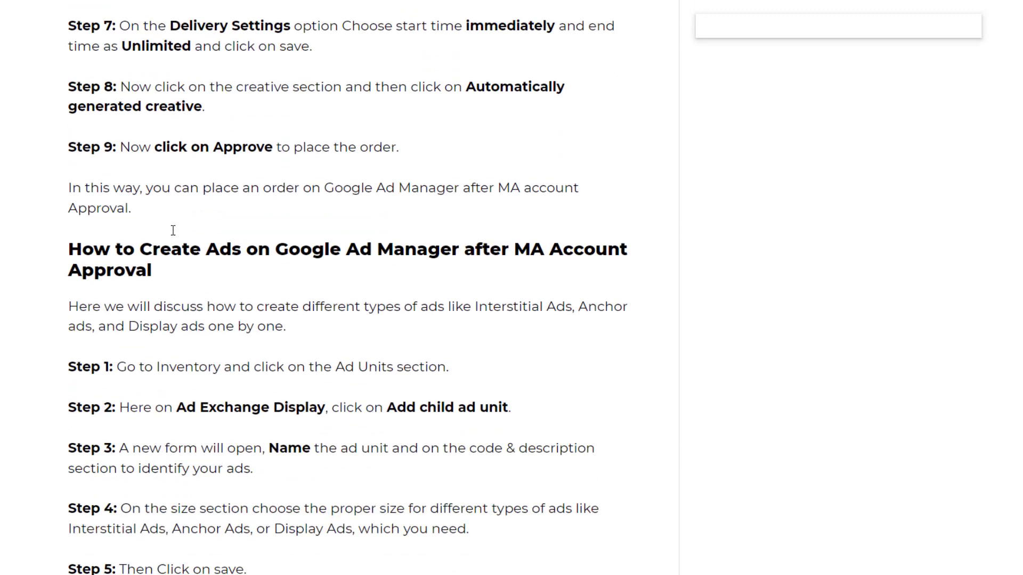
pyautogui.scroll(-10, 173, 230)
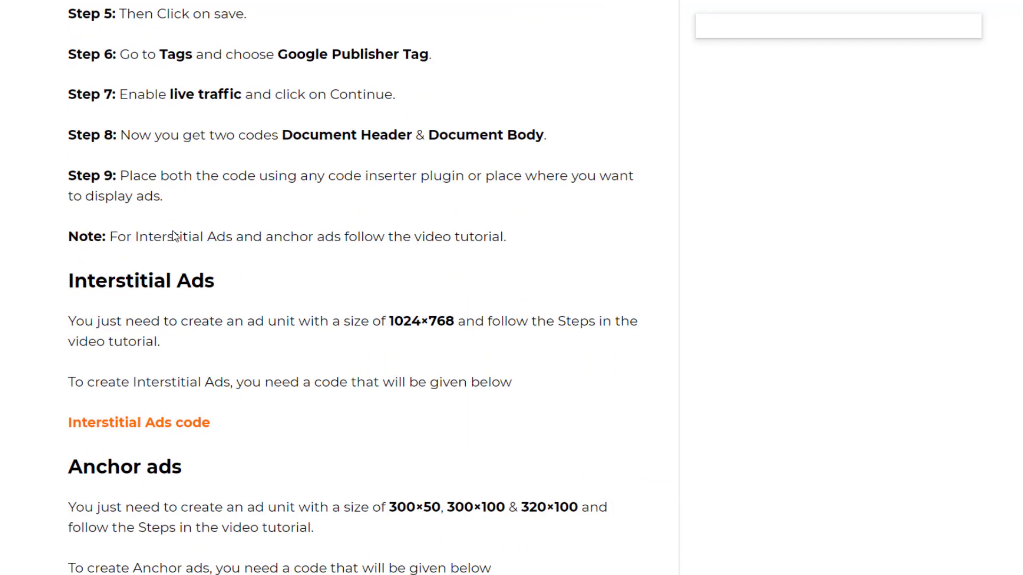